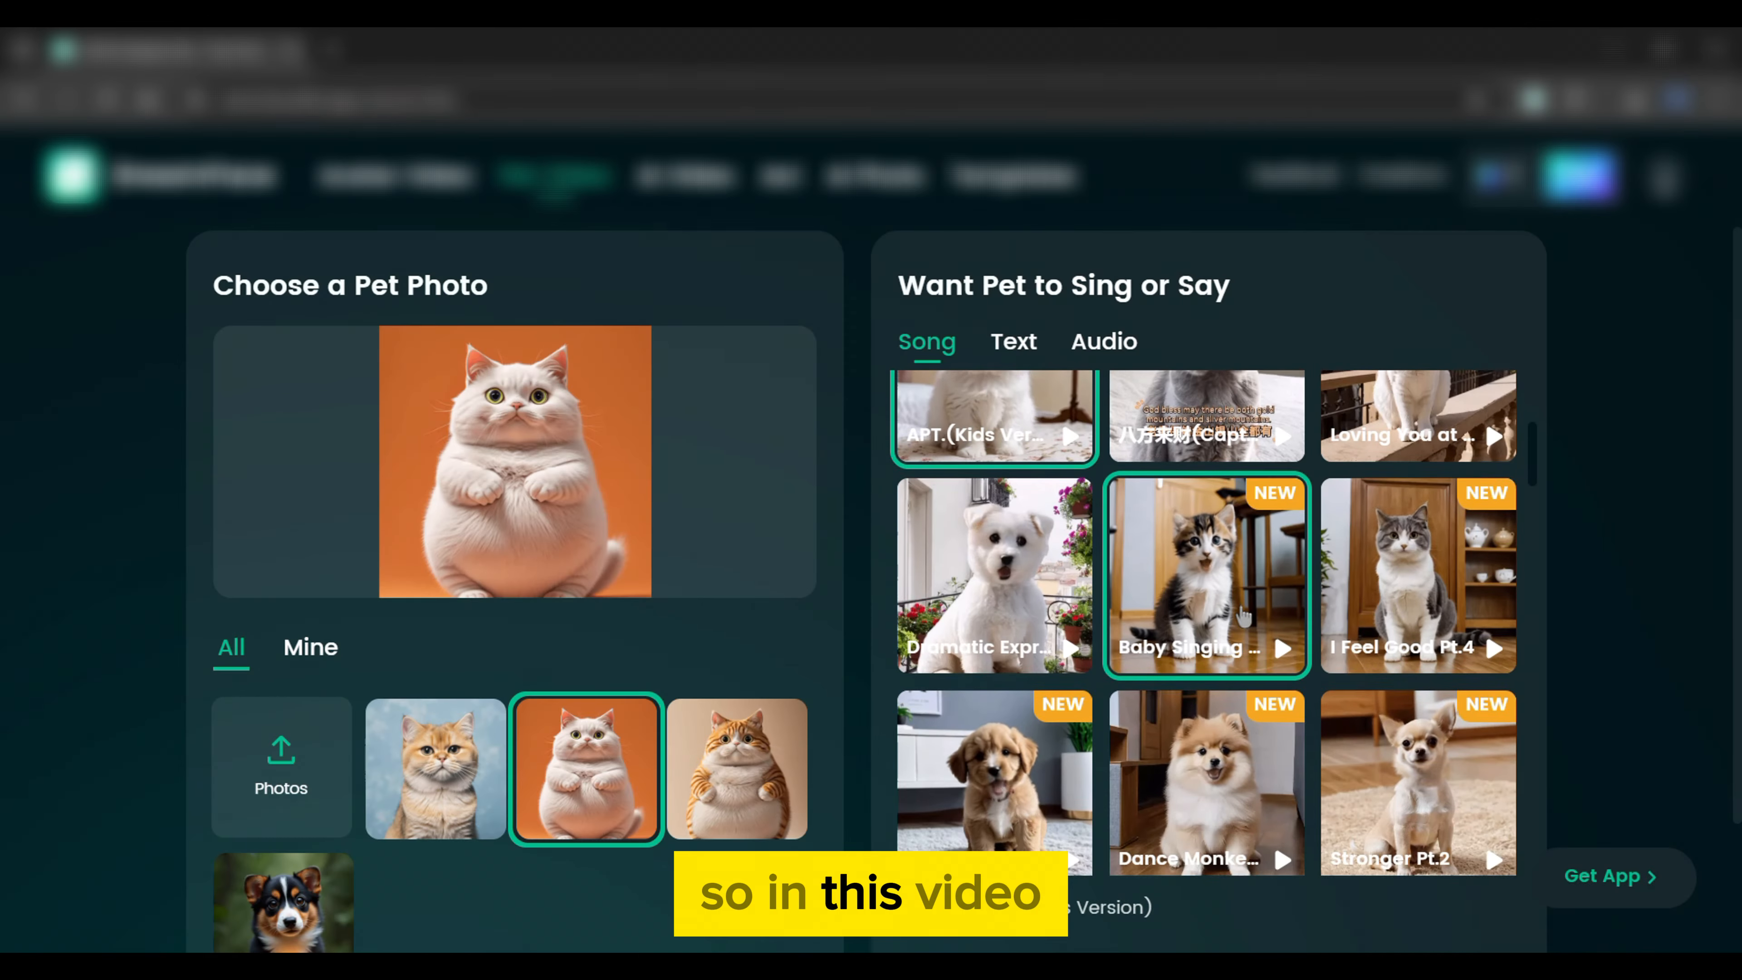
scroll(1242, 616, "down", 5)
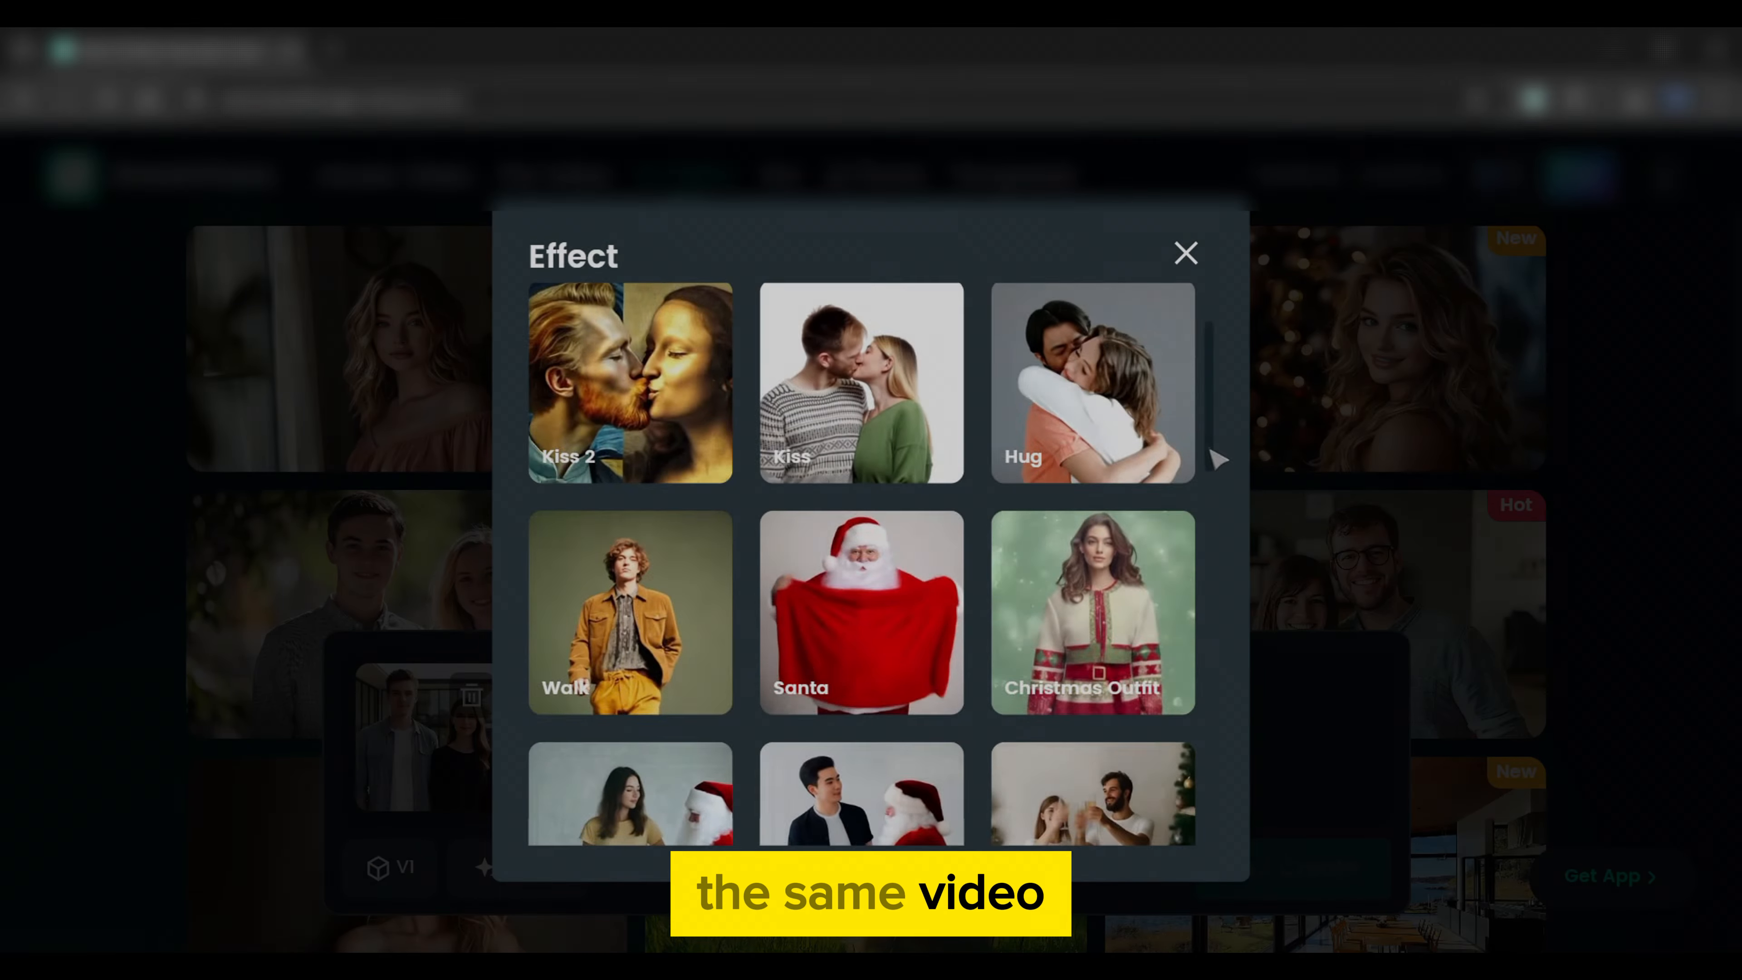
scroll(1225, 517, "down", 5)
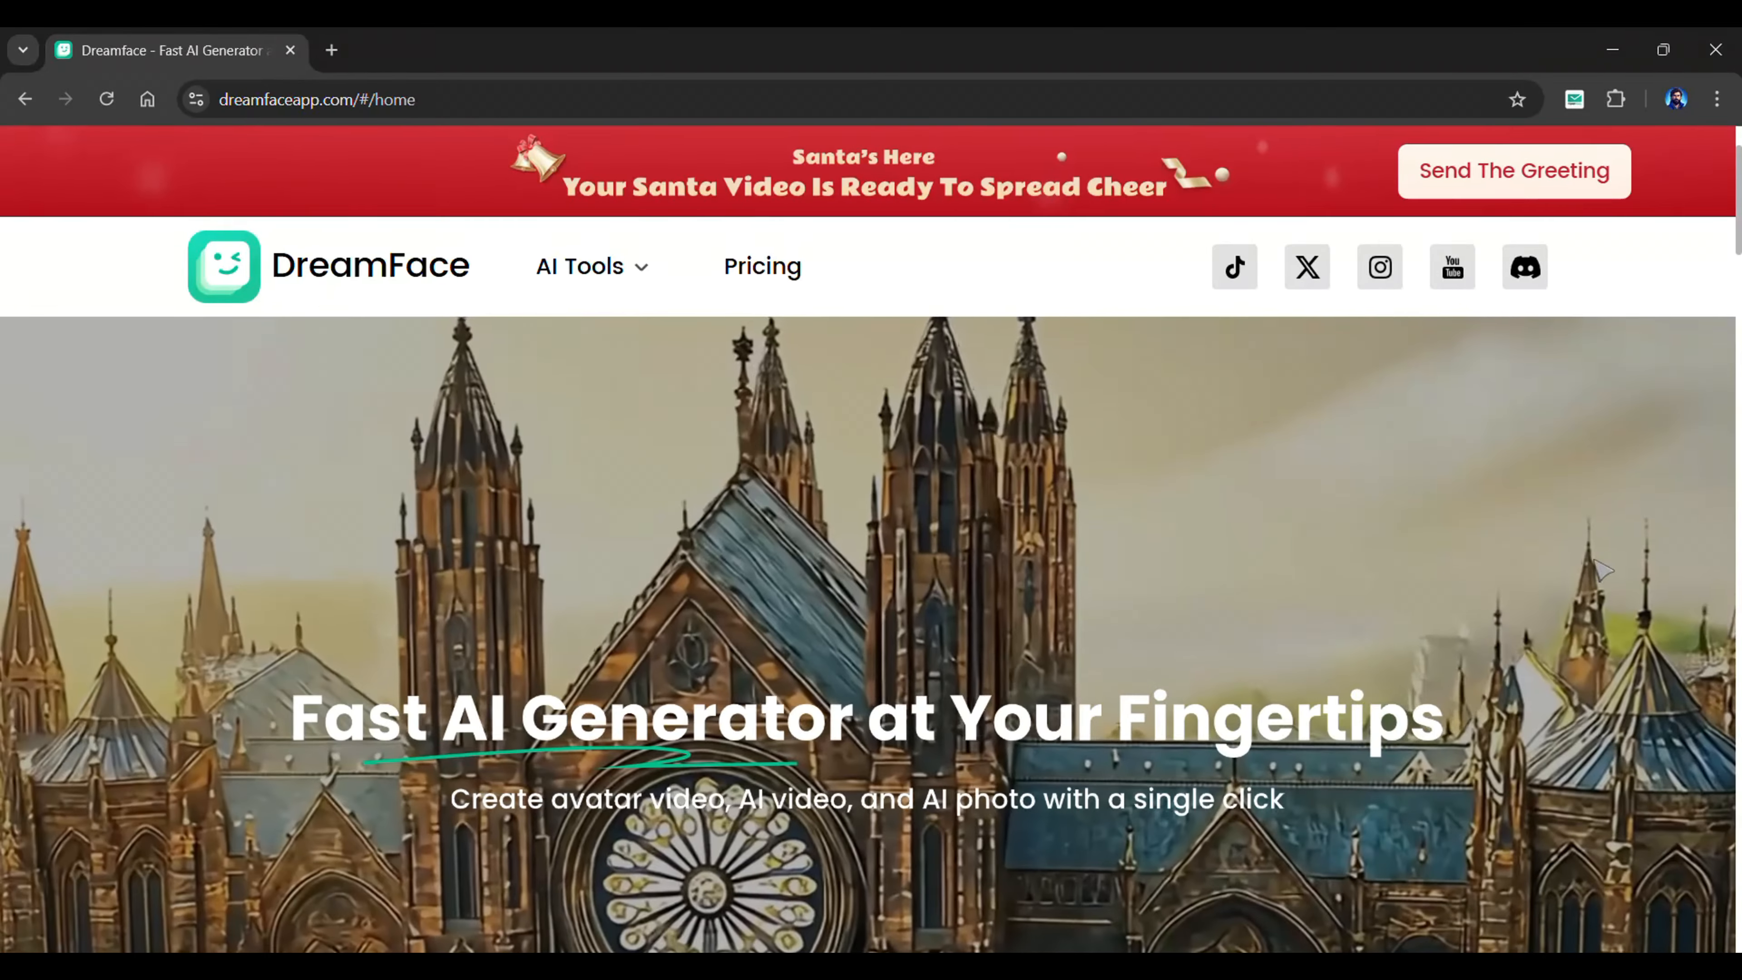
scroll(1602, 570, "down", 8)
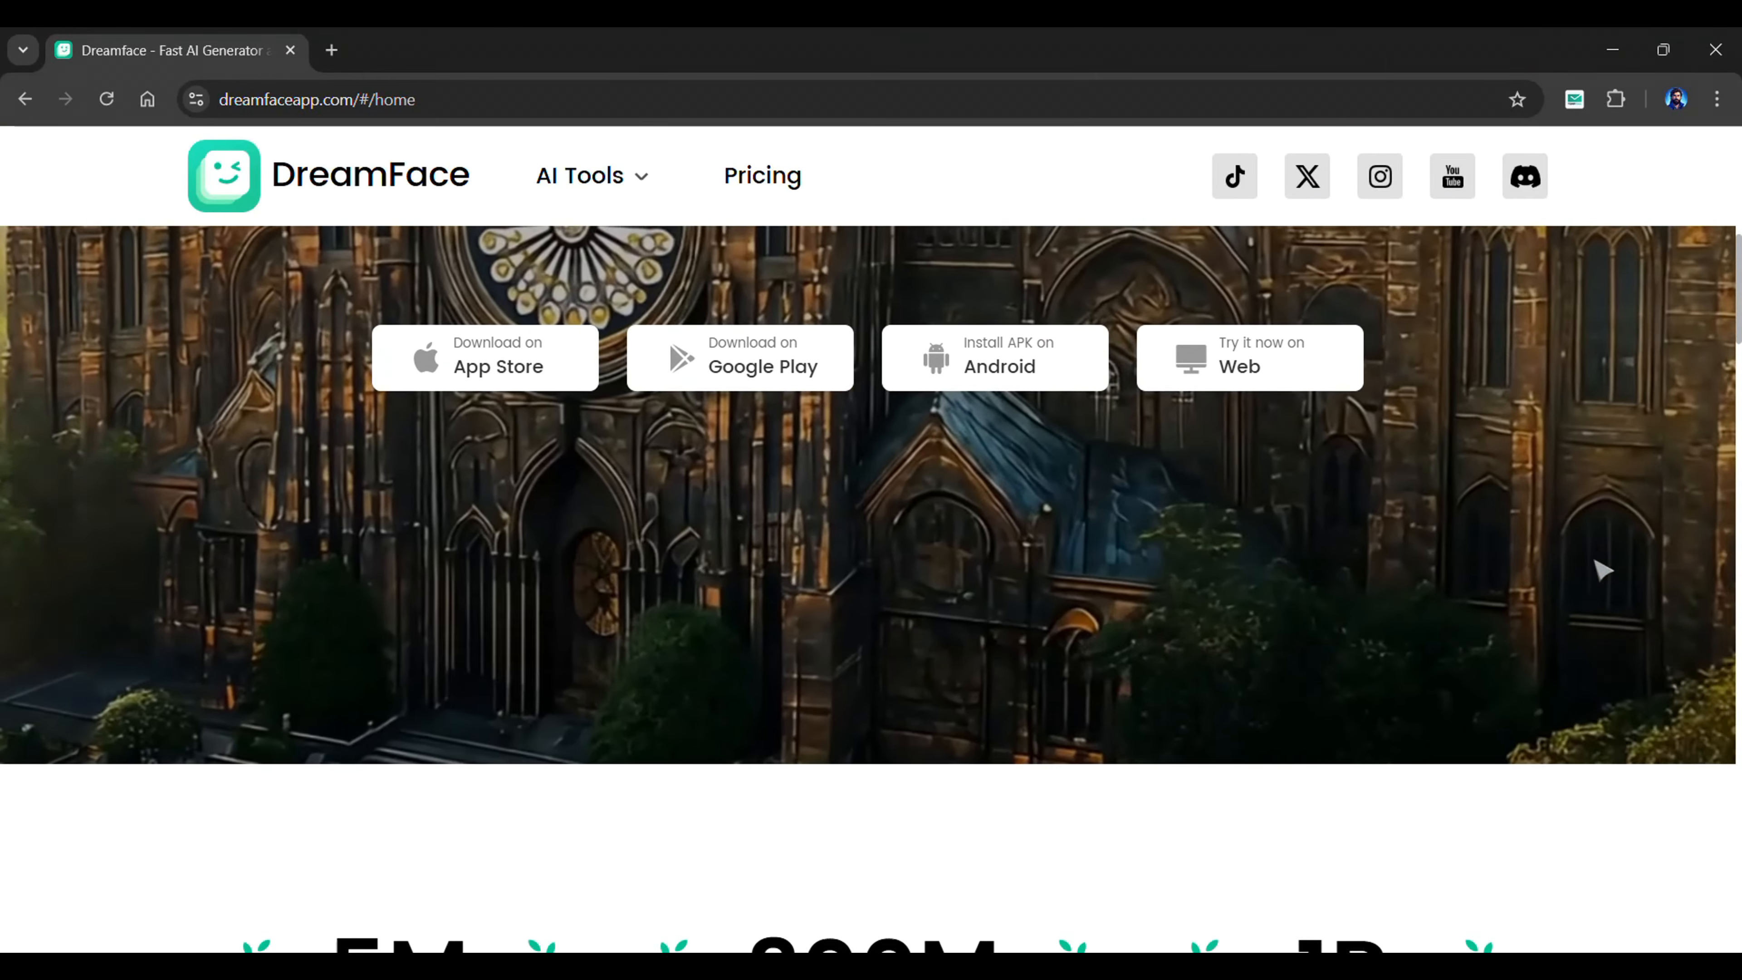
scroll(1598, 572, "down", 10)
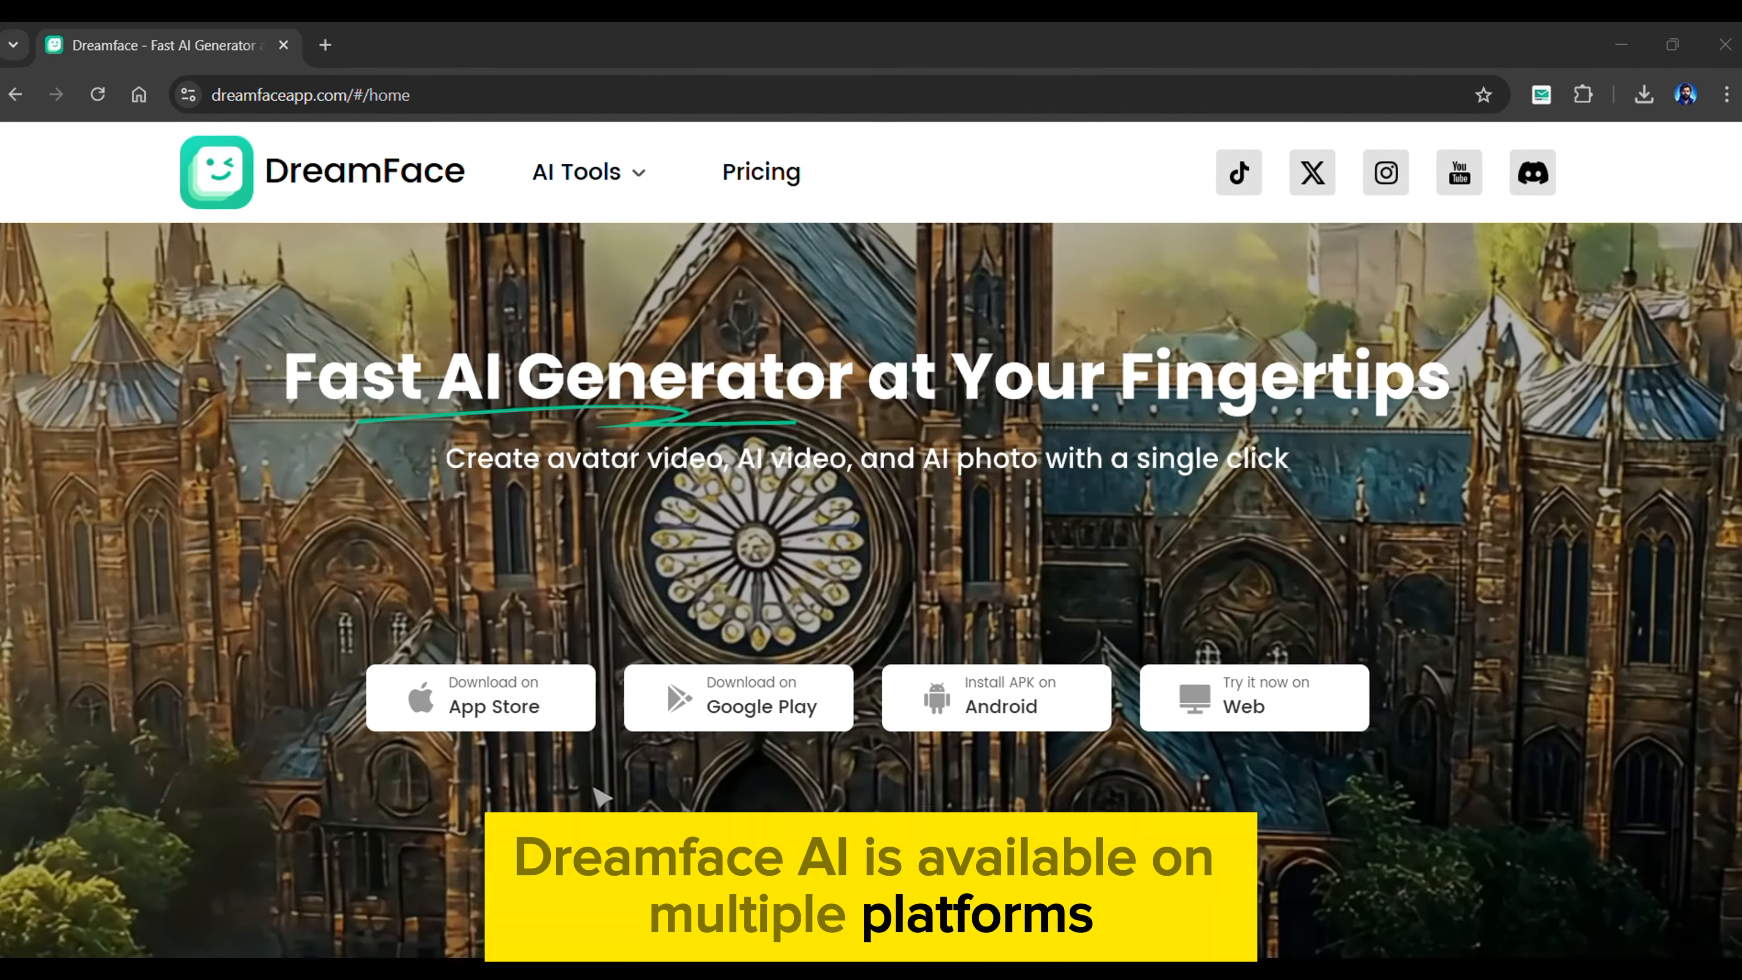
Open the web version of DreamFace and log in with a Google account.
mouse_move(501, 731)
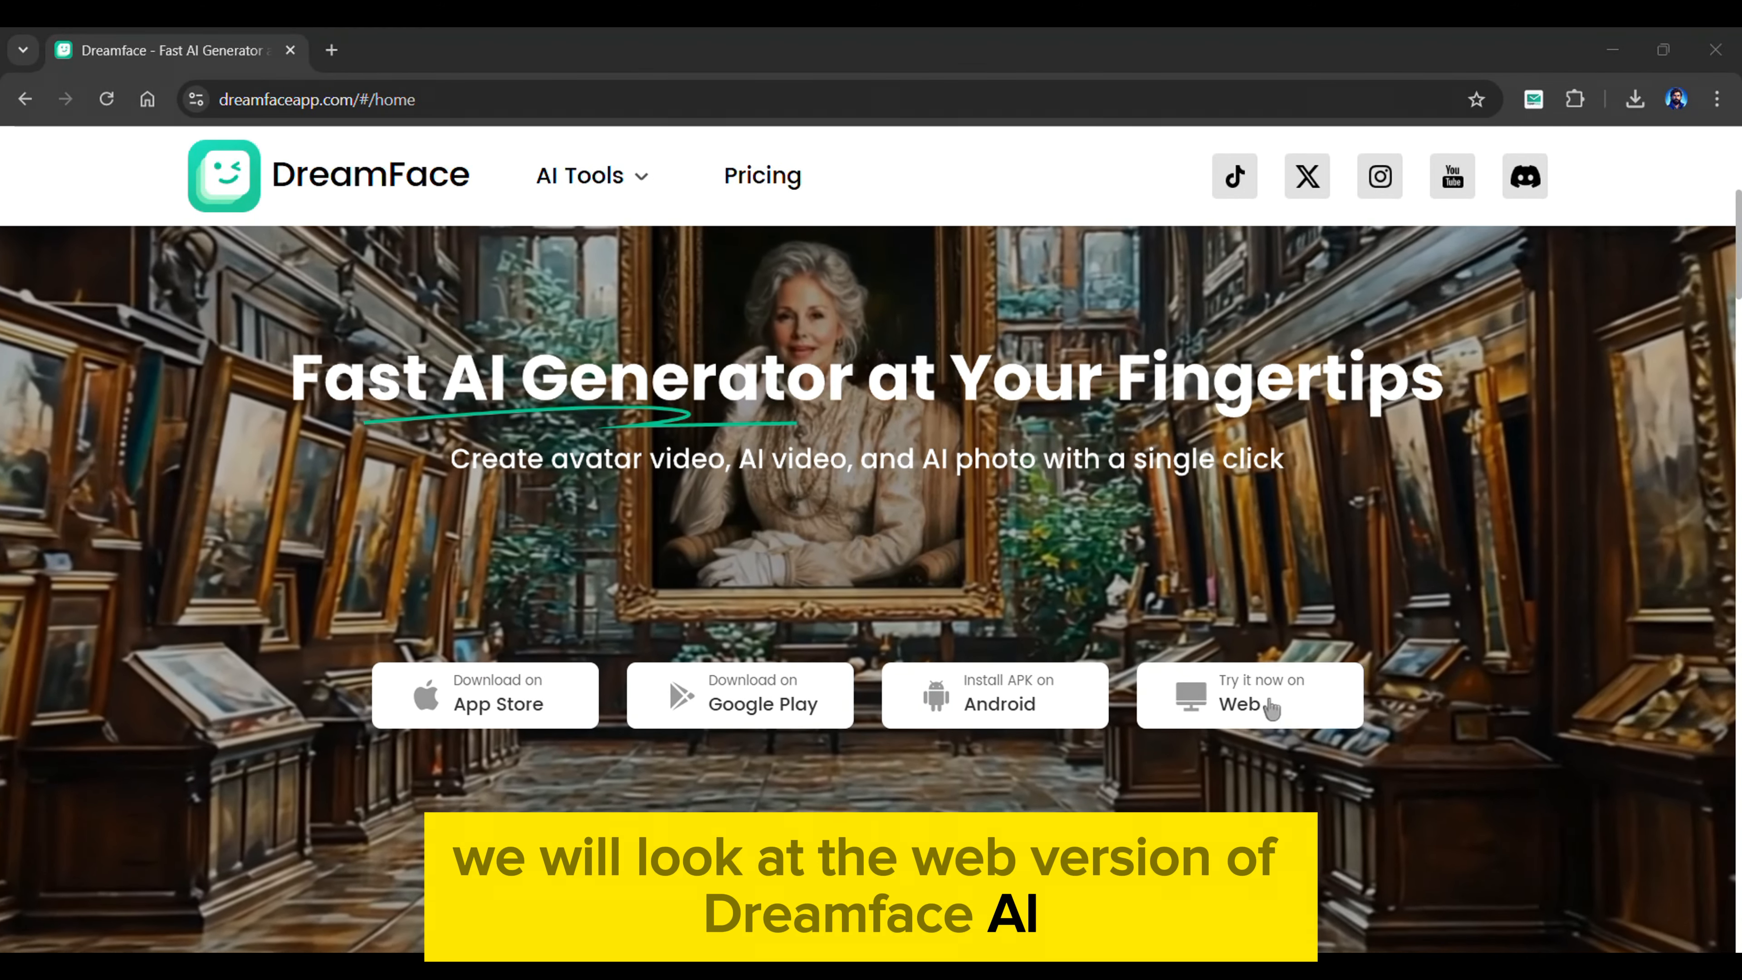
left_click(1240, 700)
left_click(1581, 280)
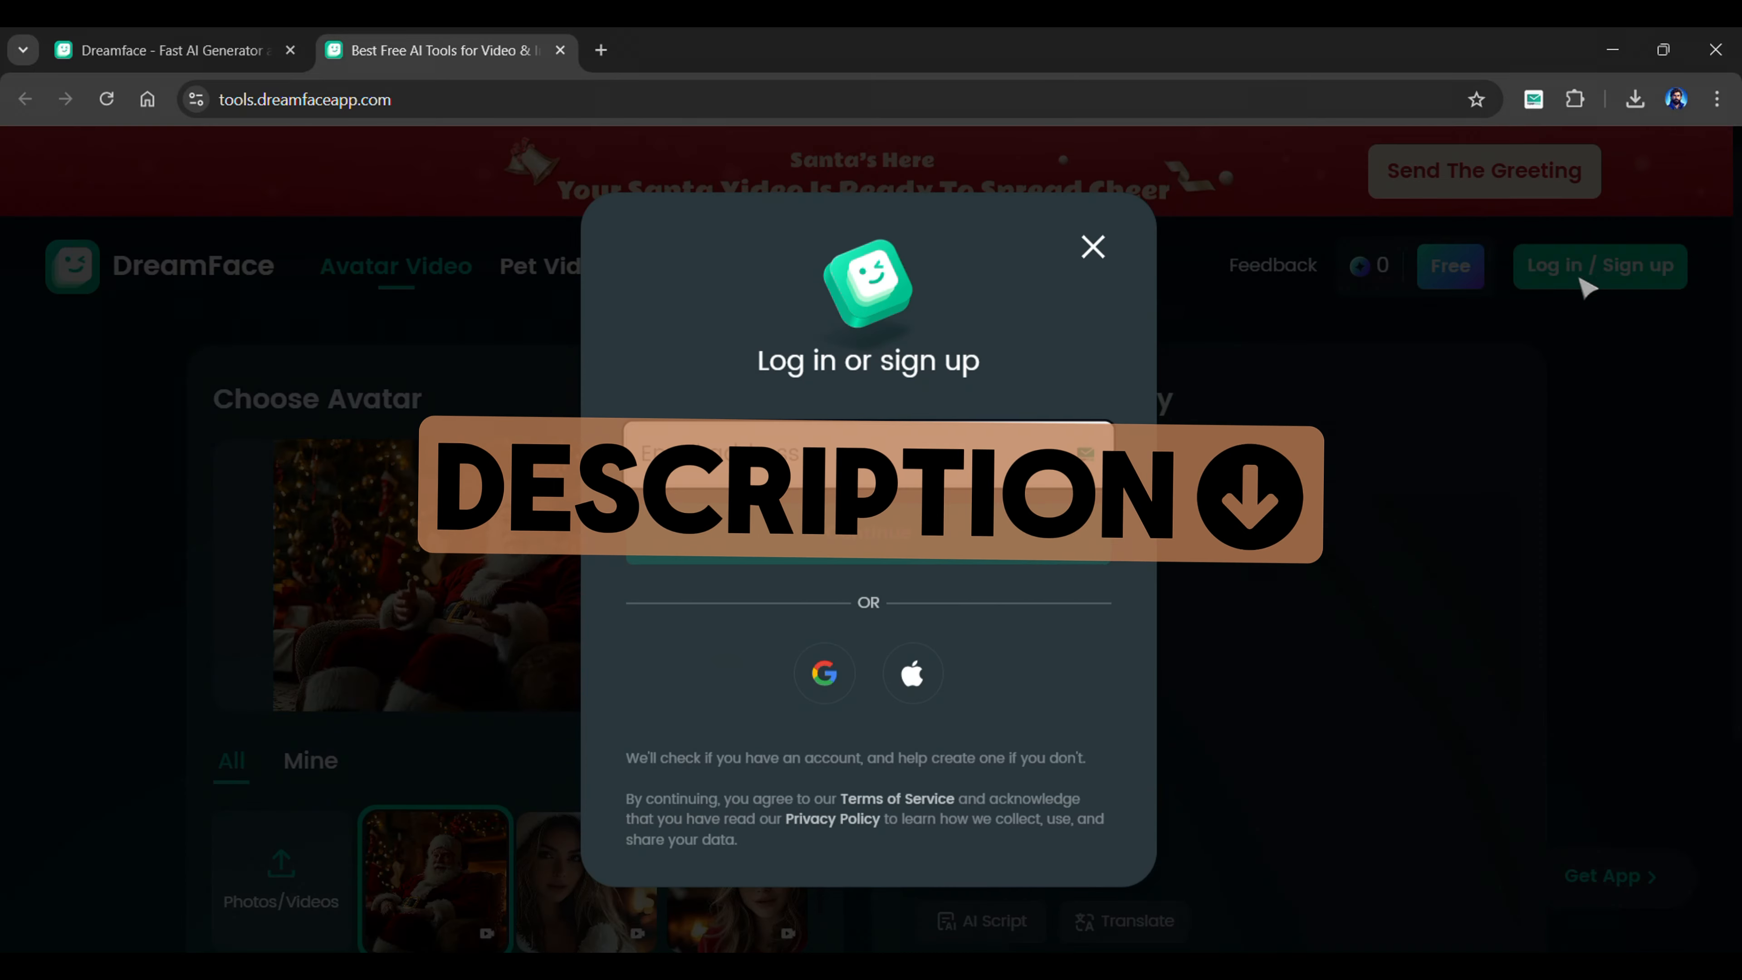
left_click(816, 695)
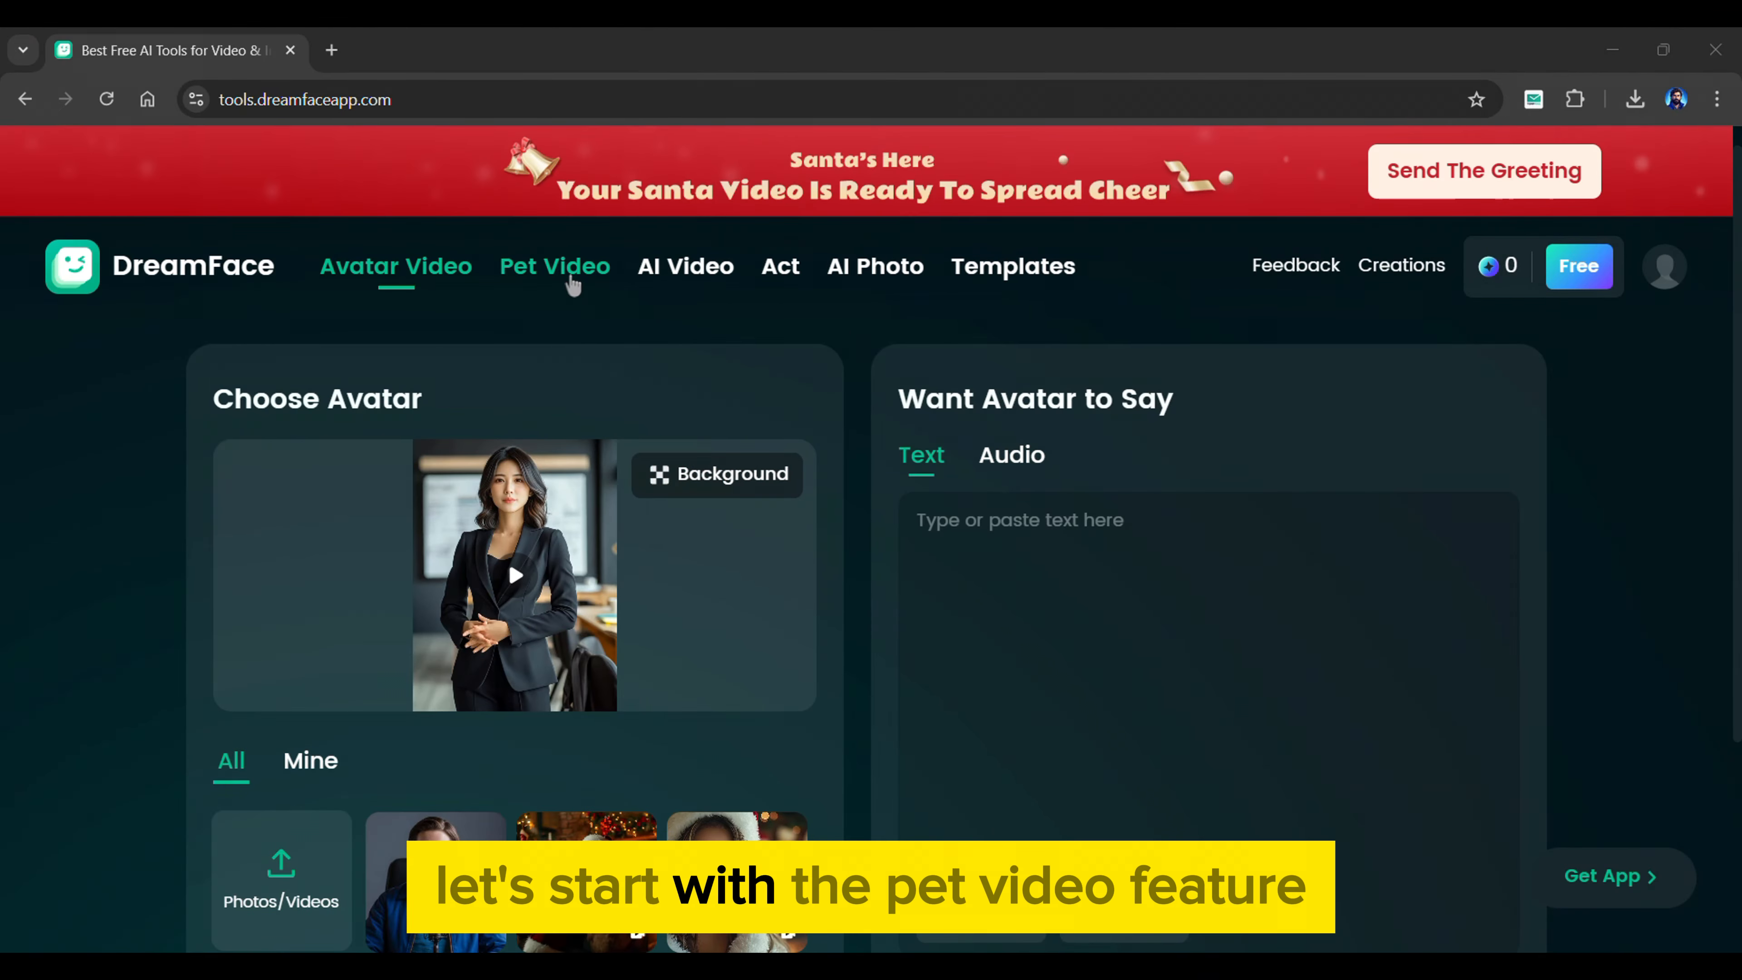
Open the Pet Video tool and choose the sample photo of the white cat on an orange background.
left_click(573, 285)
scroll(856, 401, "down", 3)
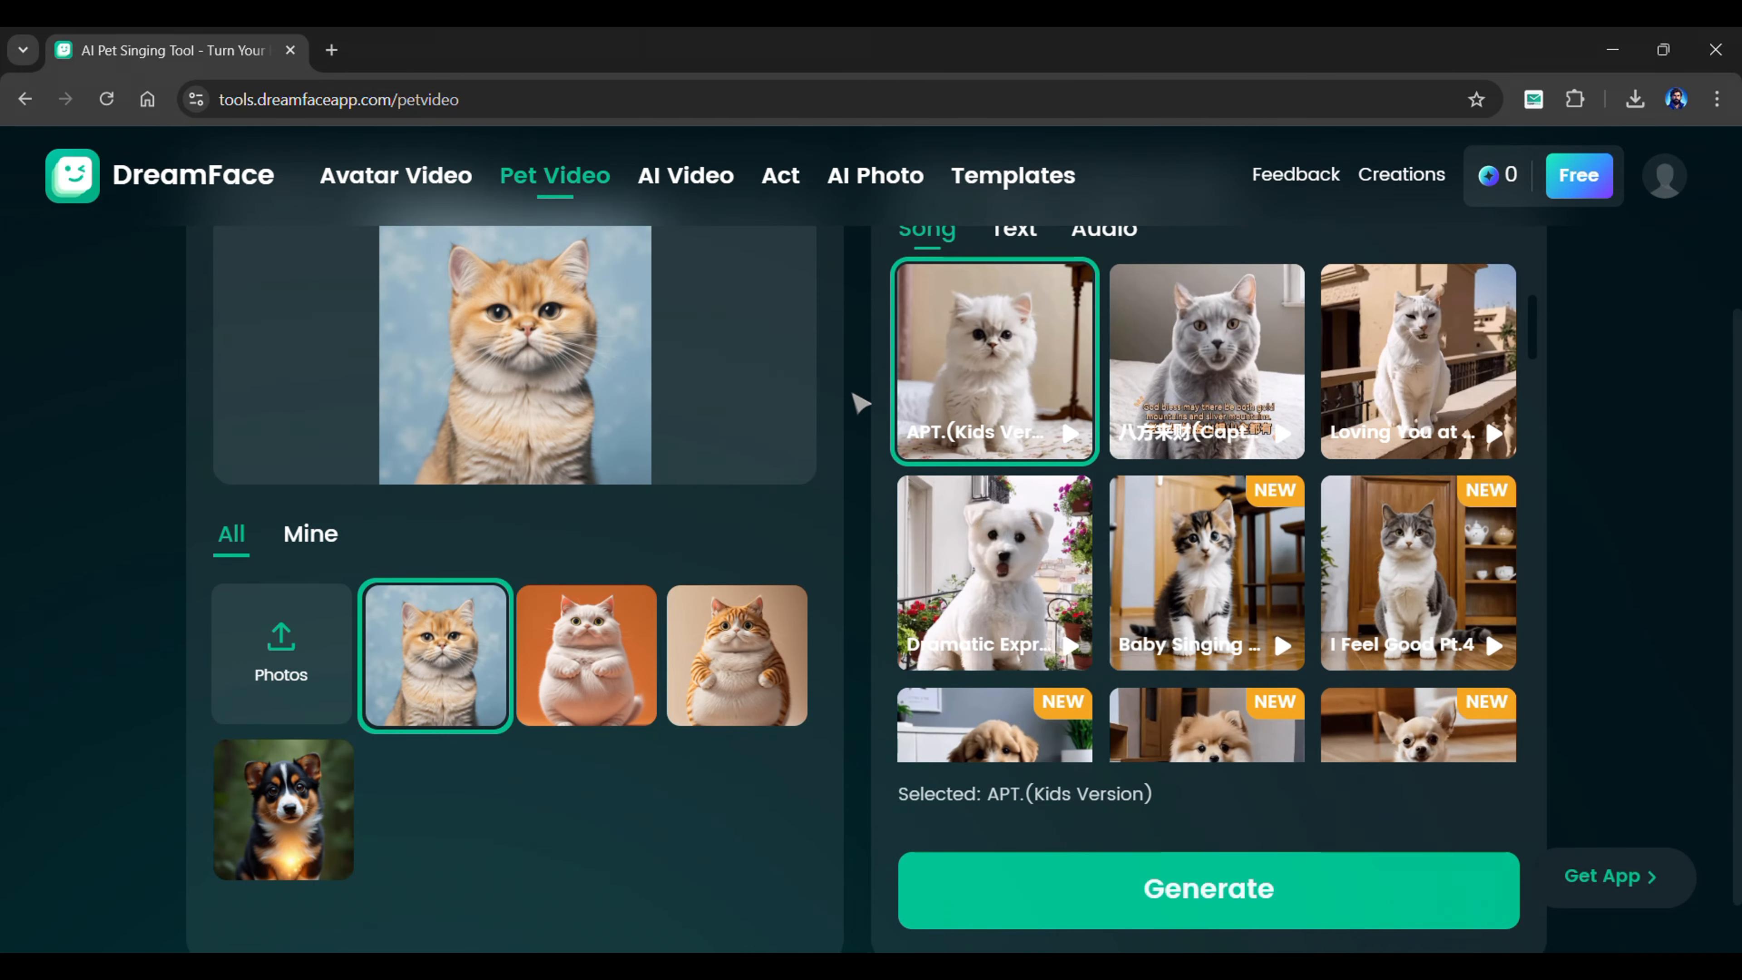
left_click(559, 694)
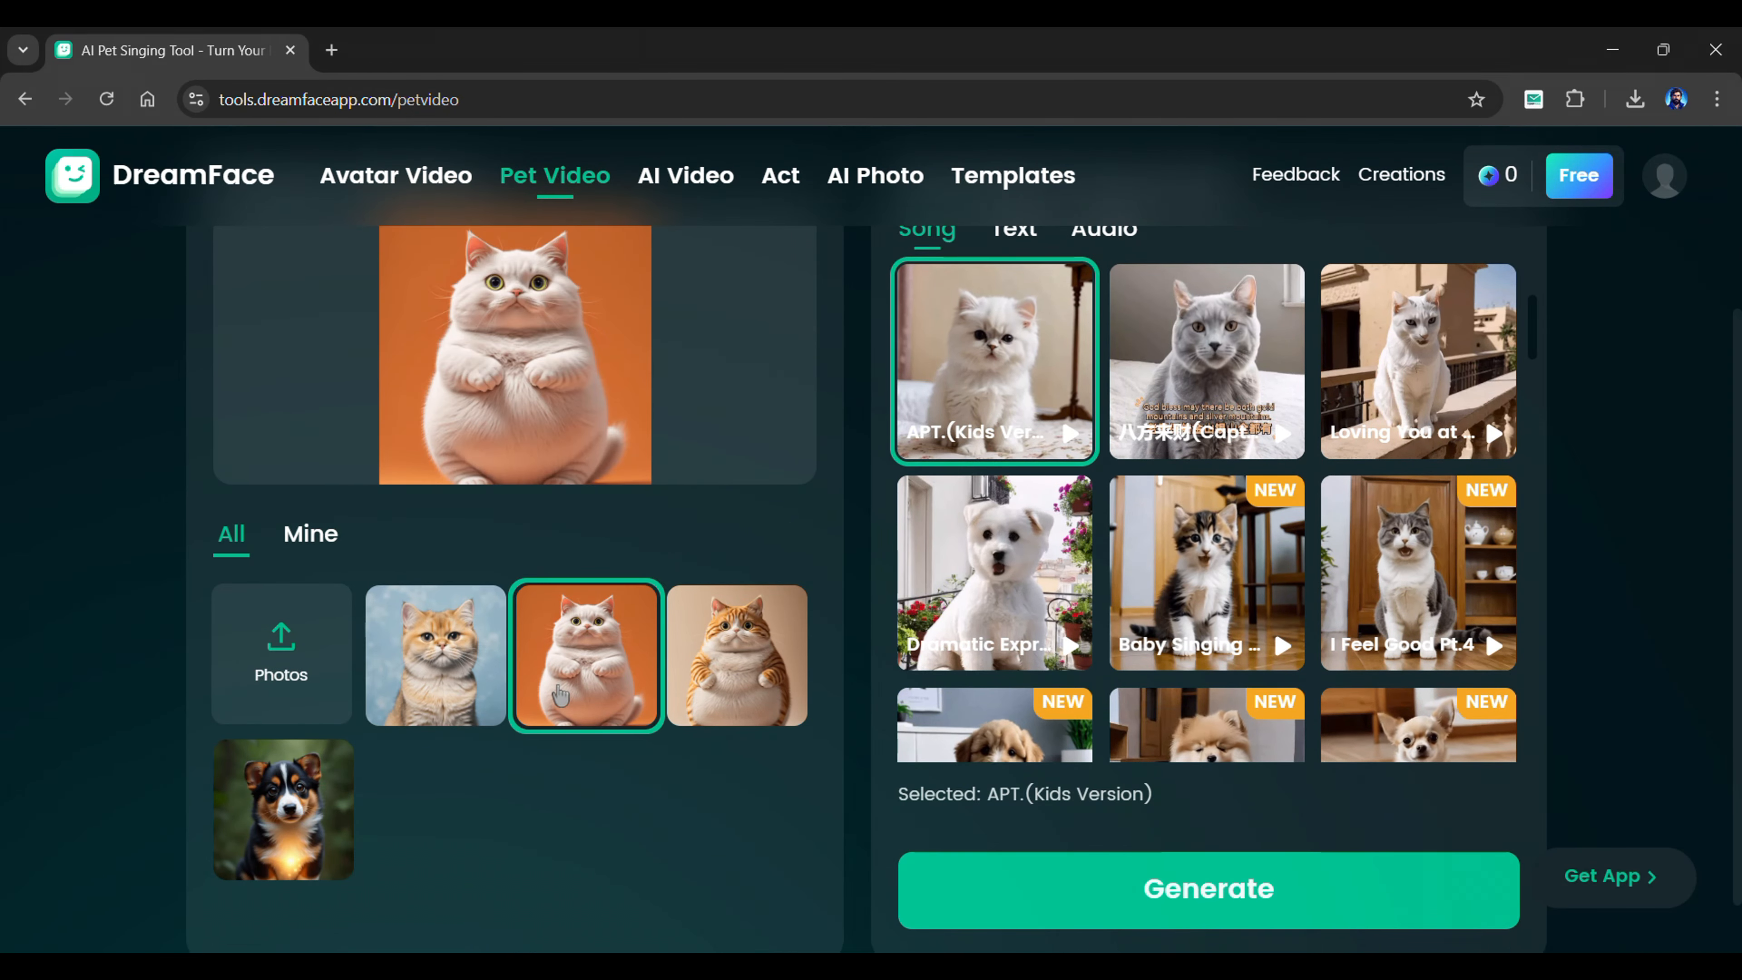
scroll(851, 699, "up", 2)
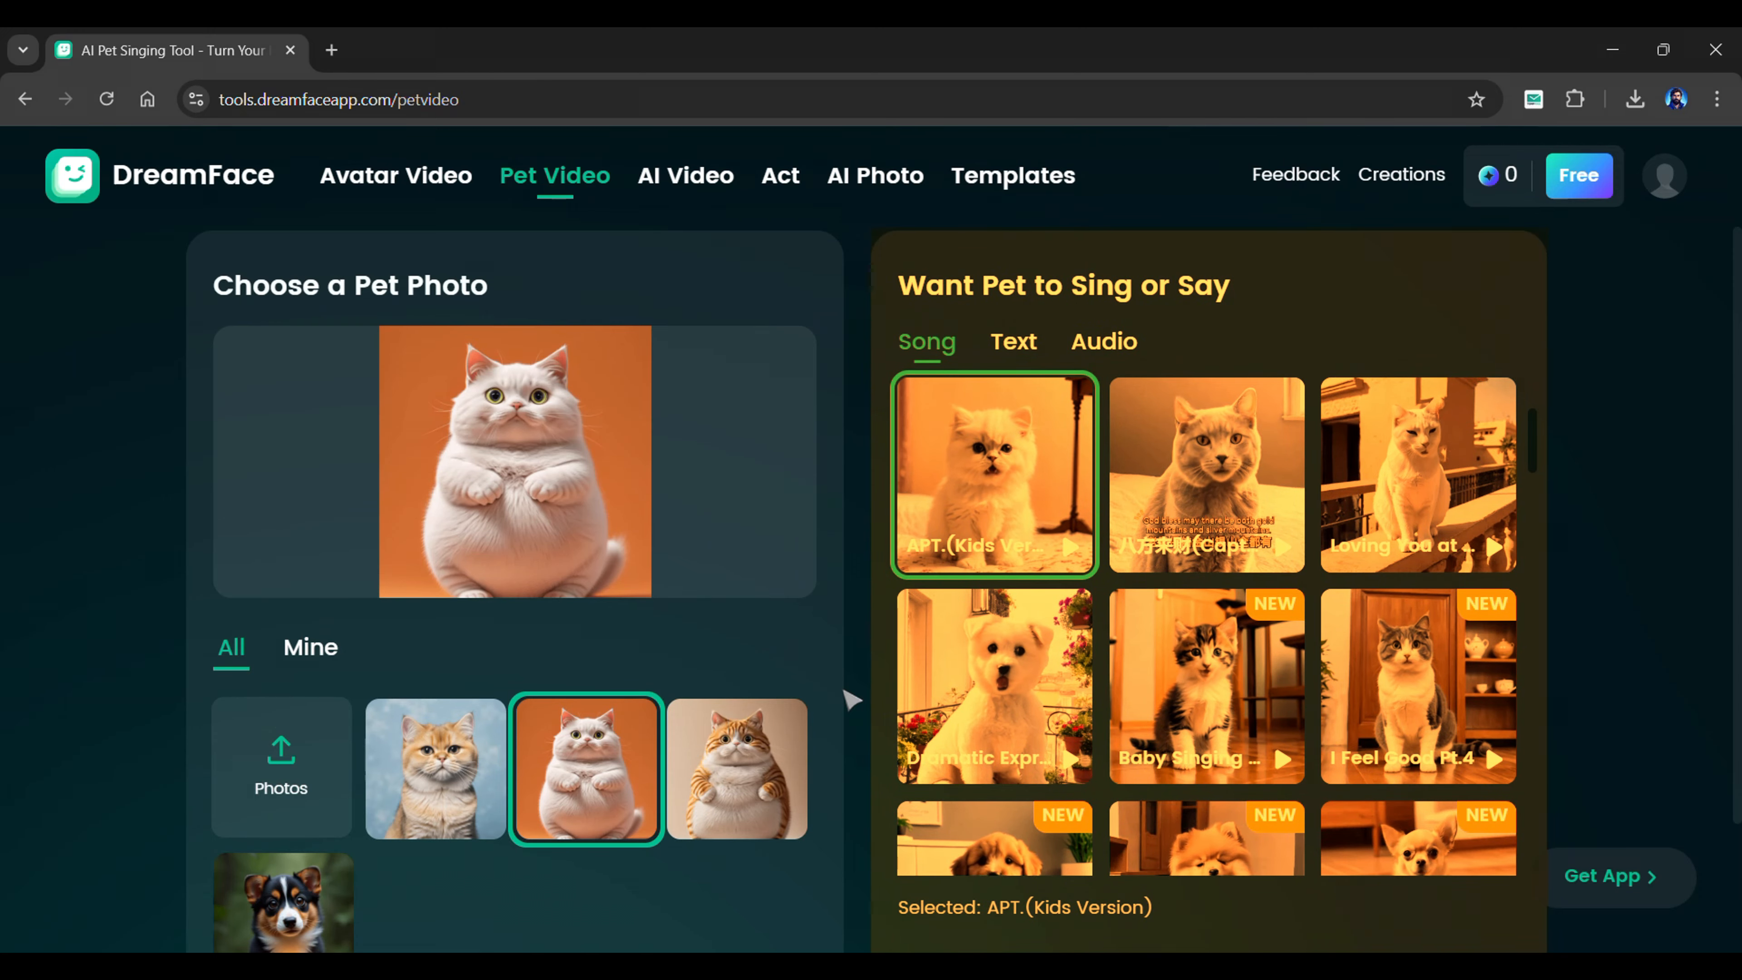
Look through the songs offered for the pet to sing, from the first entries down to Perturbed and back.
scroll(1242, 615, "down", 5)
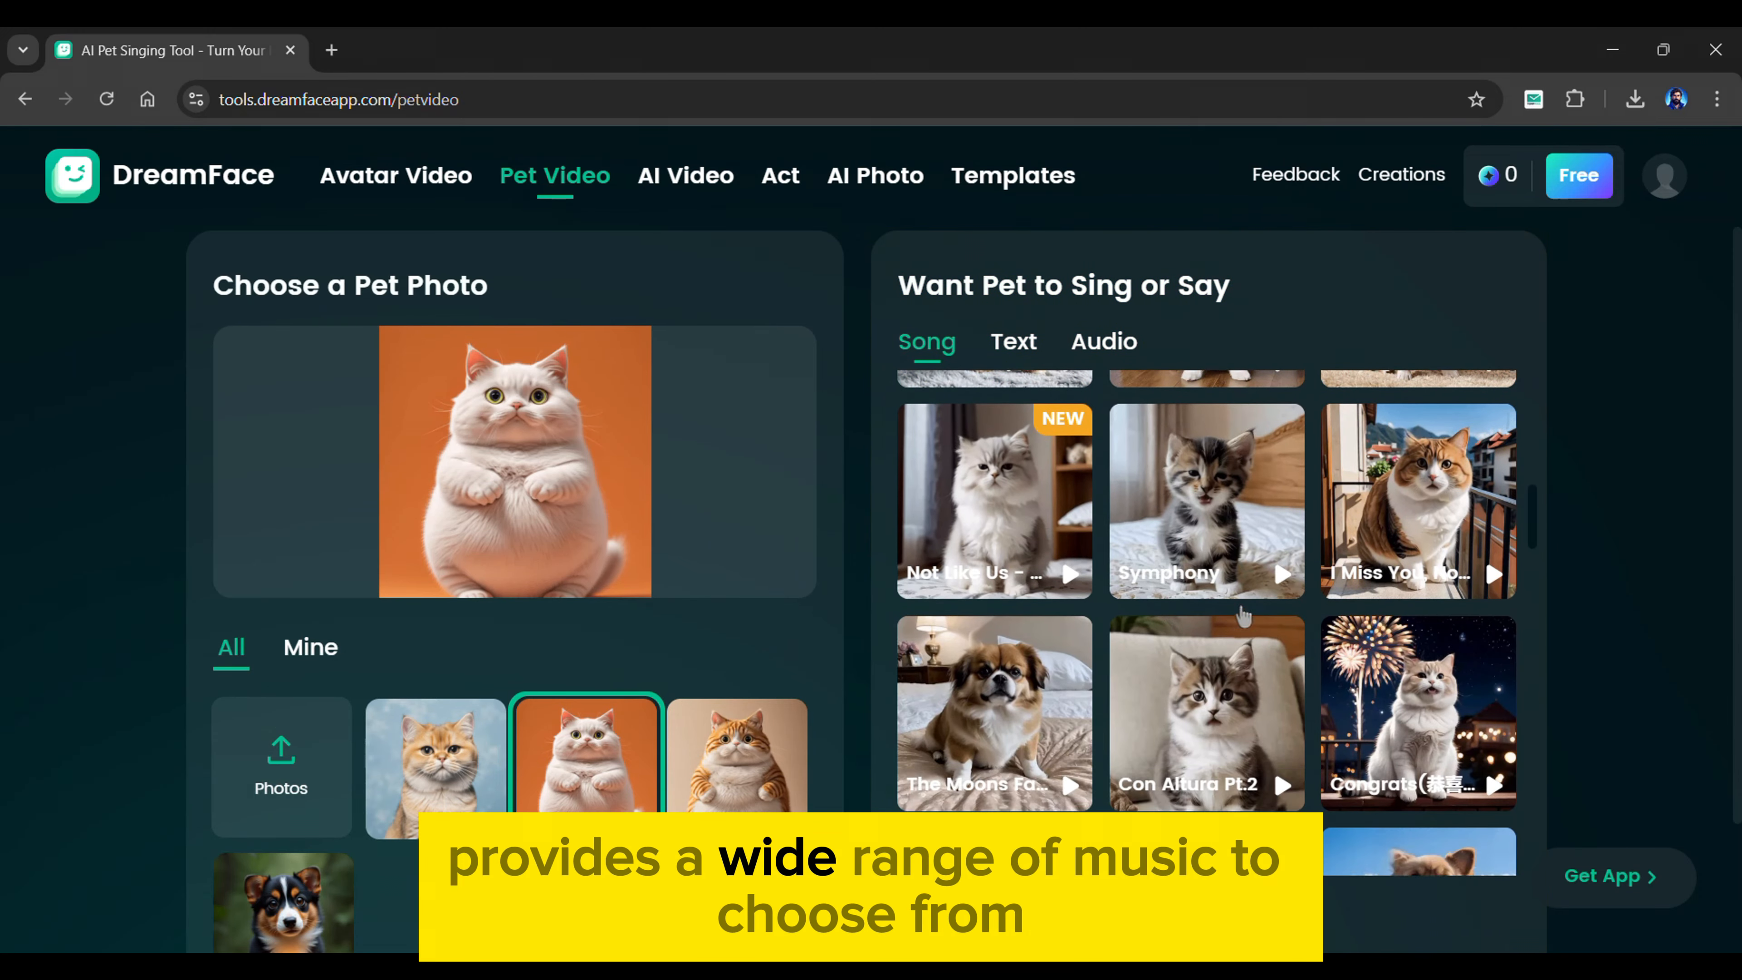
scroll(1243, 614, "down", 6)
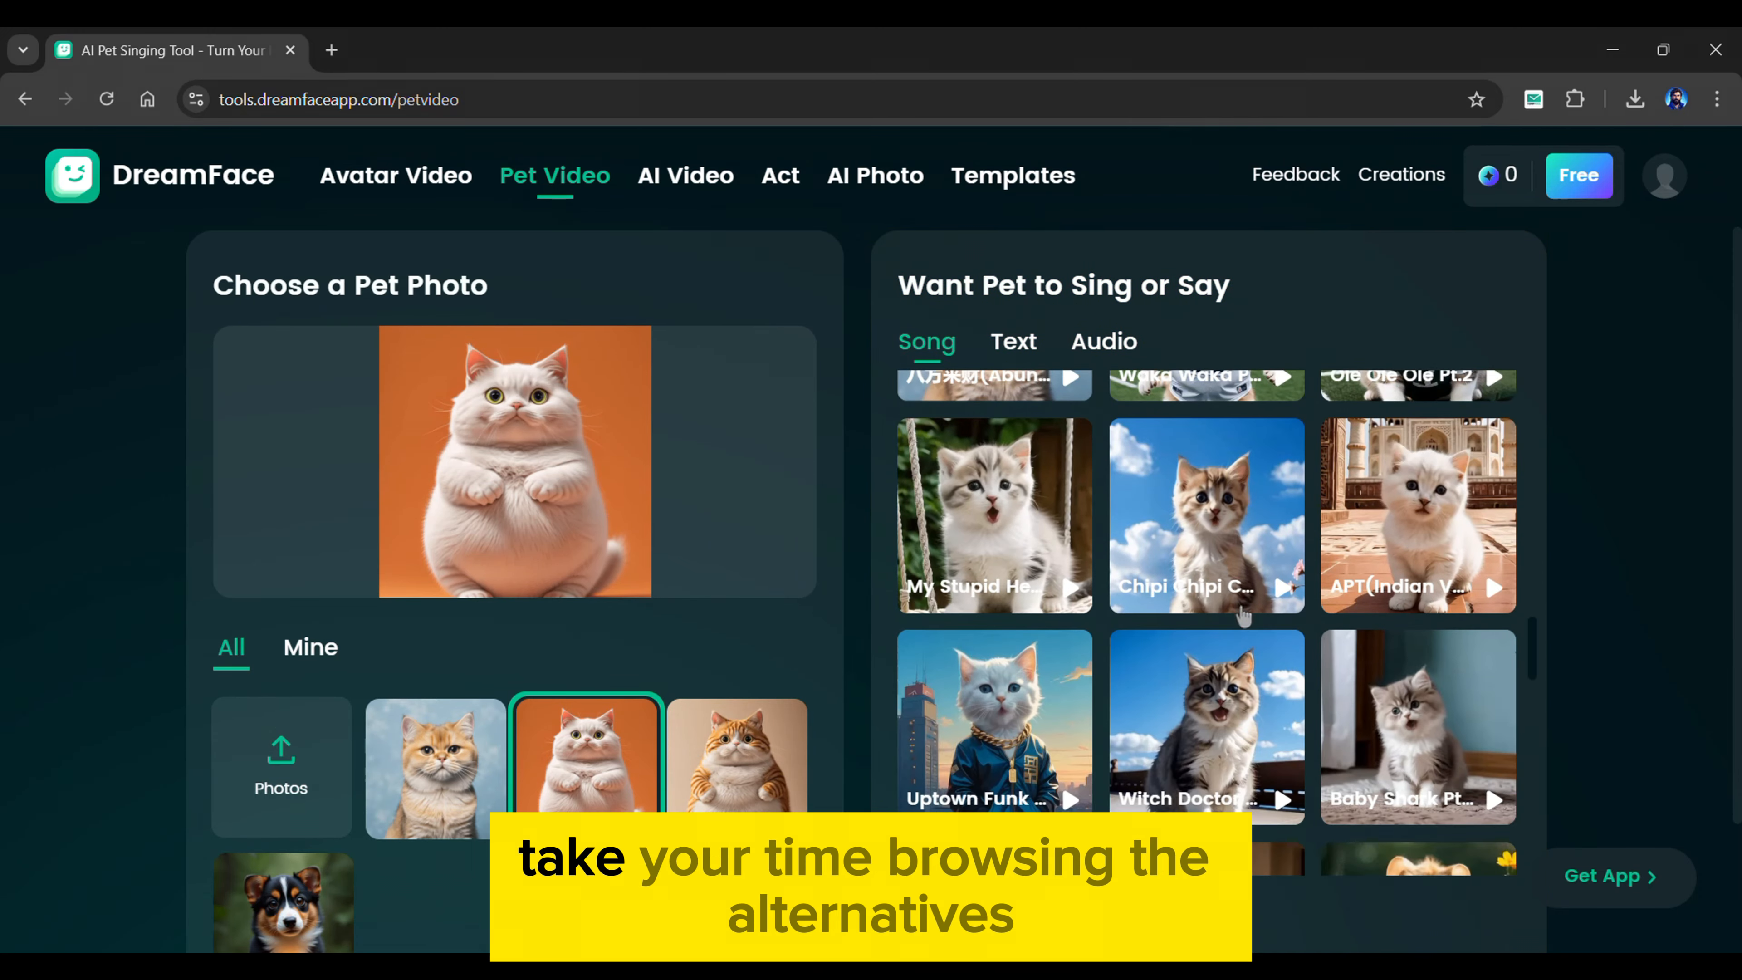
scroll(1242, 615, "down", 8)
left_click(1419, 521)
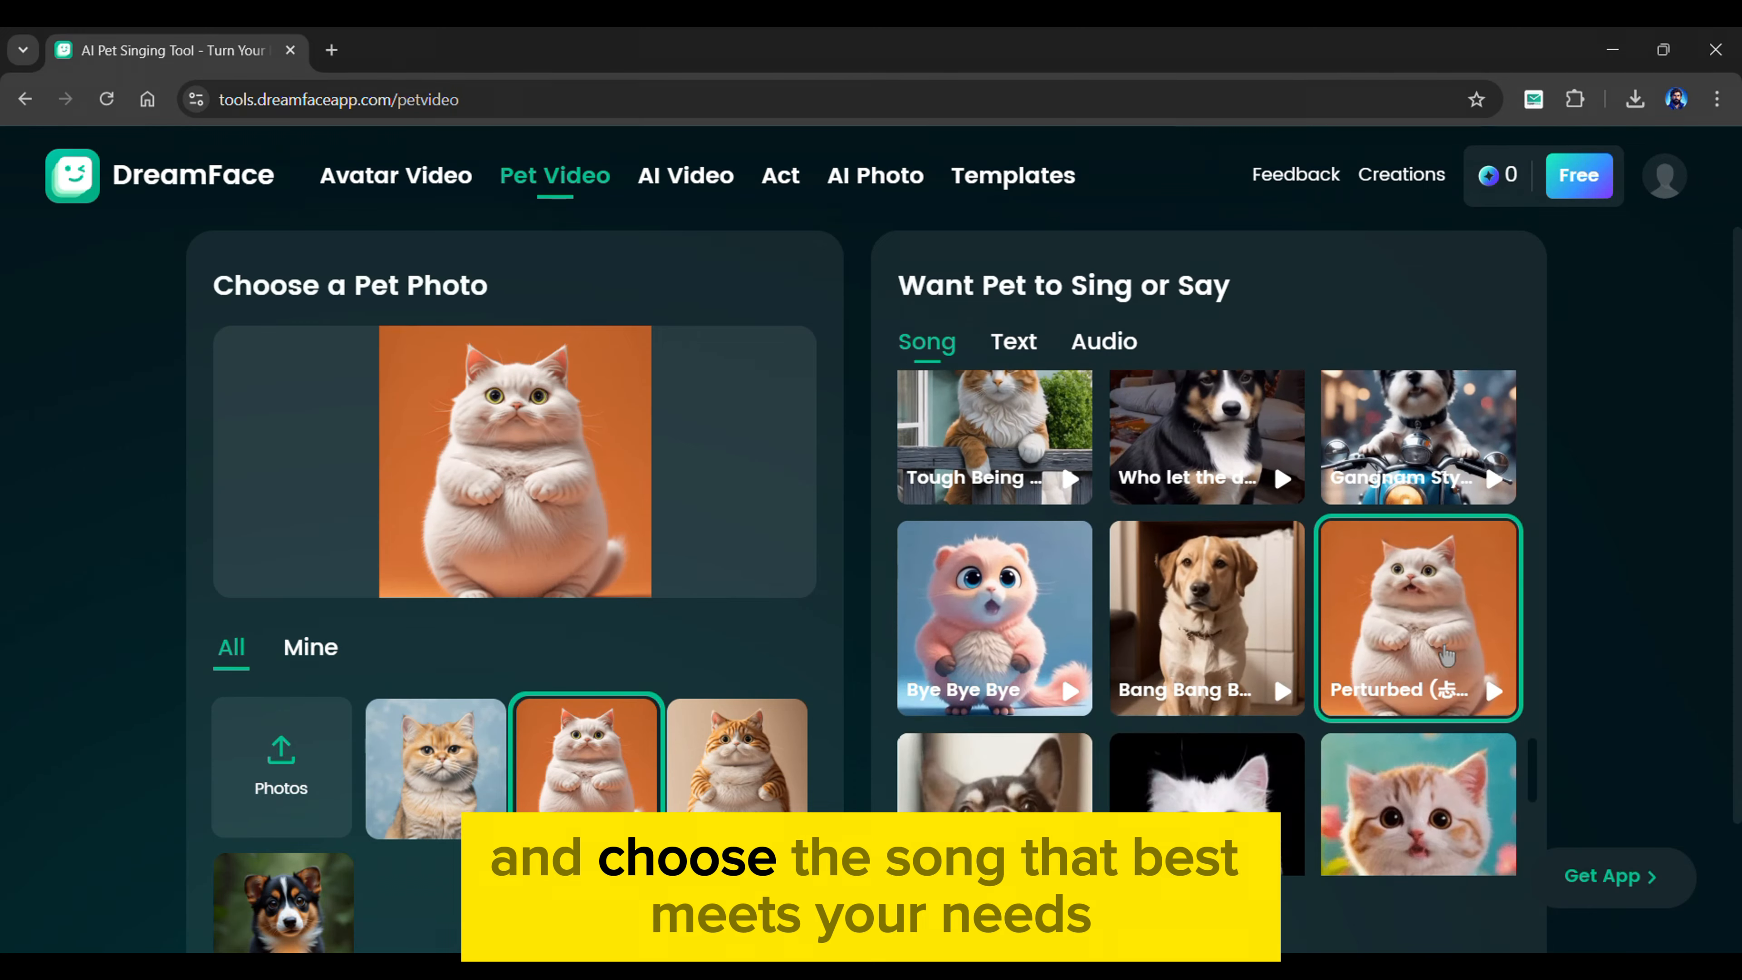
scroll(1447, 655, "down", 2)
left_click_drag(1534, 779, 1592, 341)
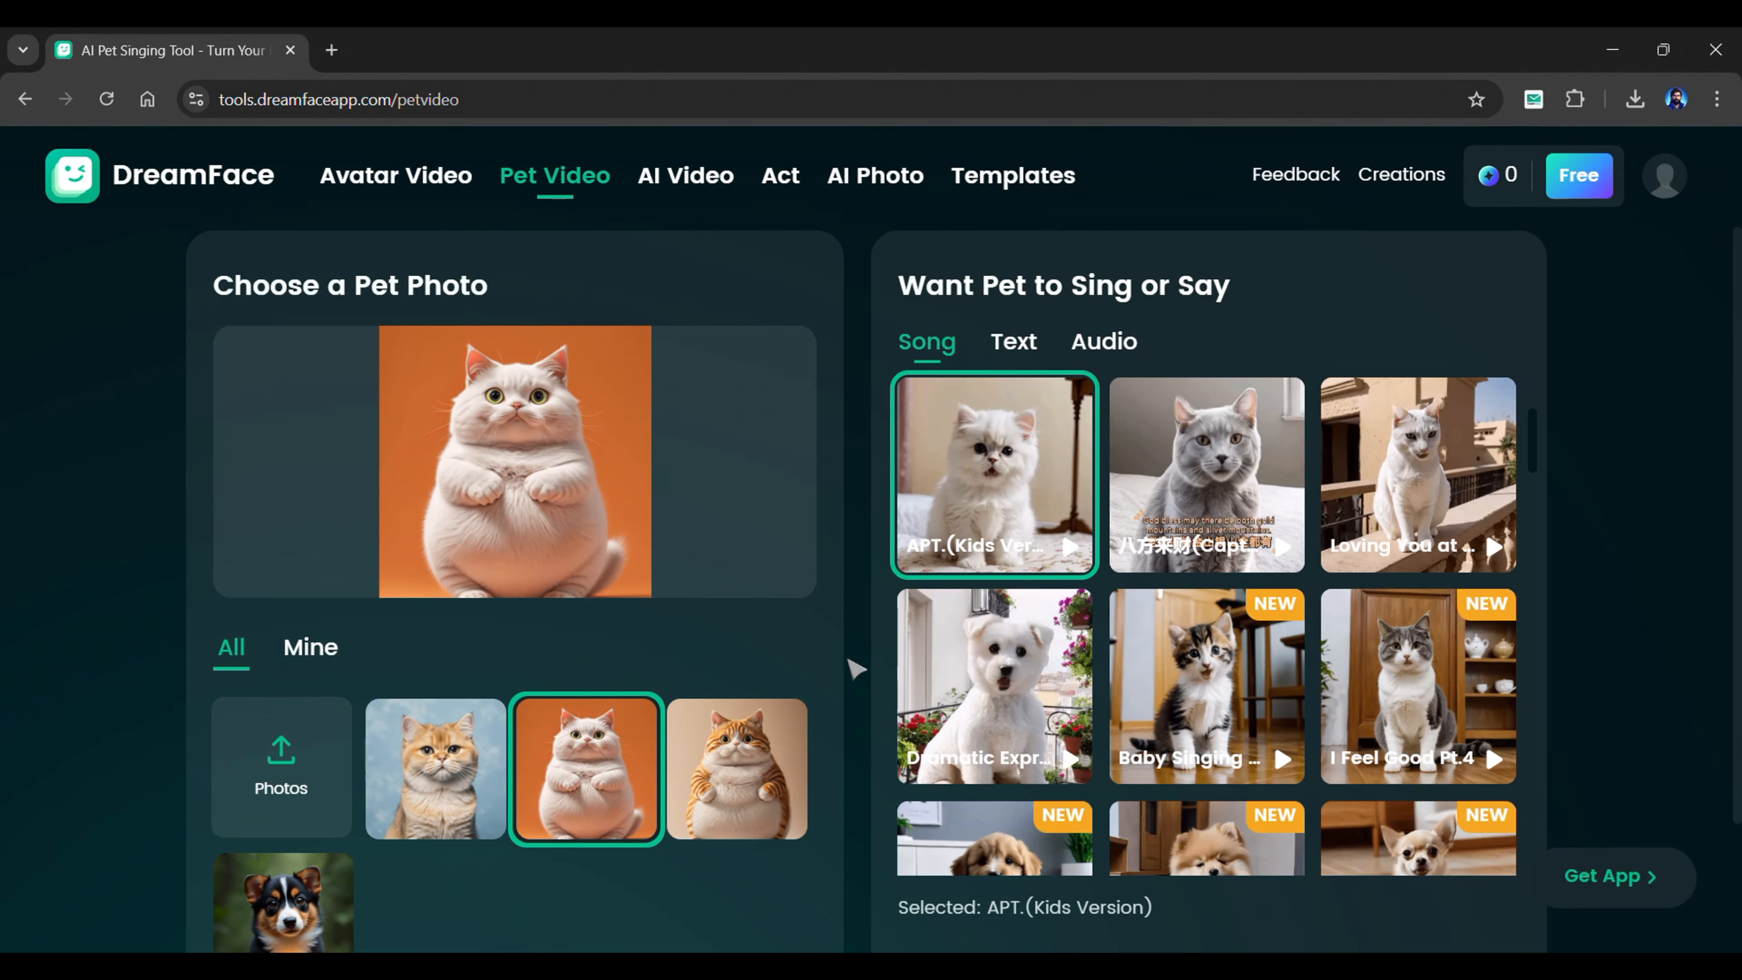
Generate the white cat's singing video with the song APT.(Kids Version) and download it from the creations.
scroll(856, 669, "down", 2)
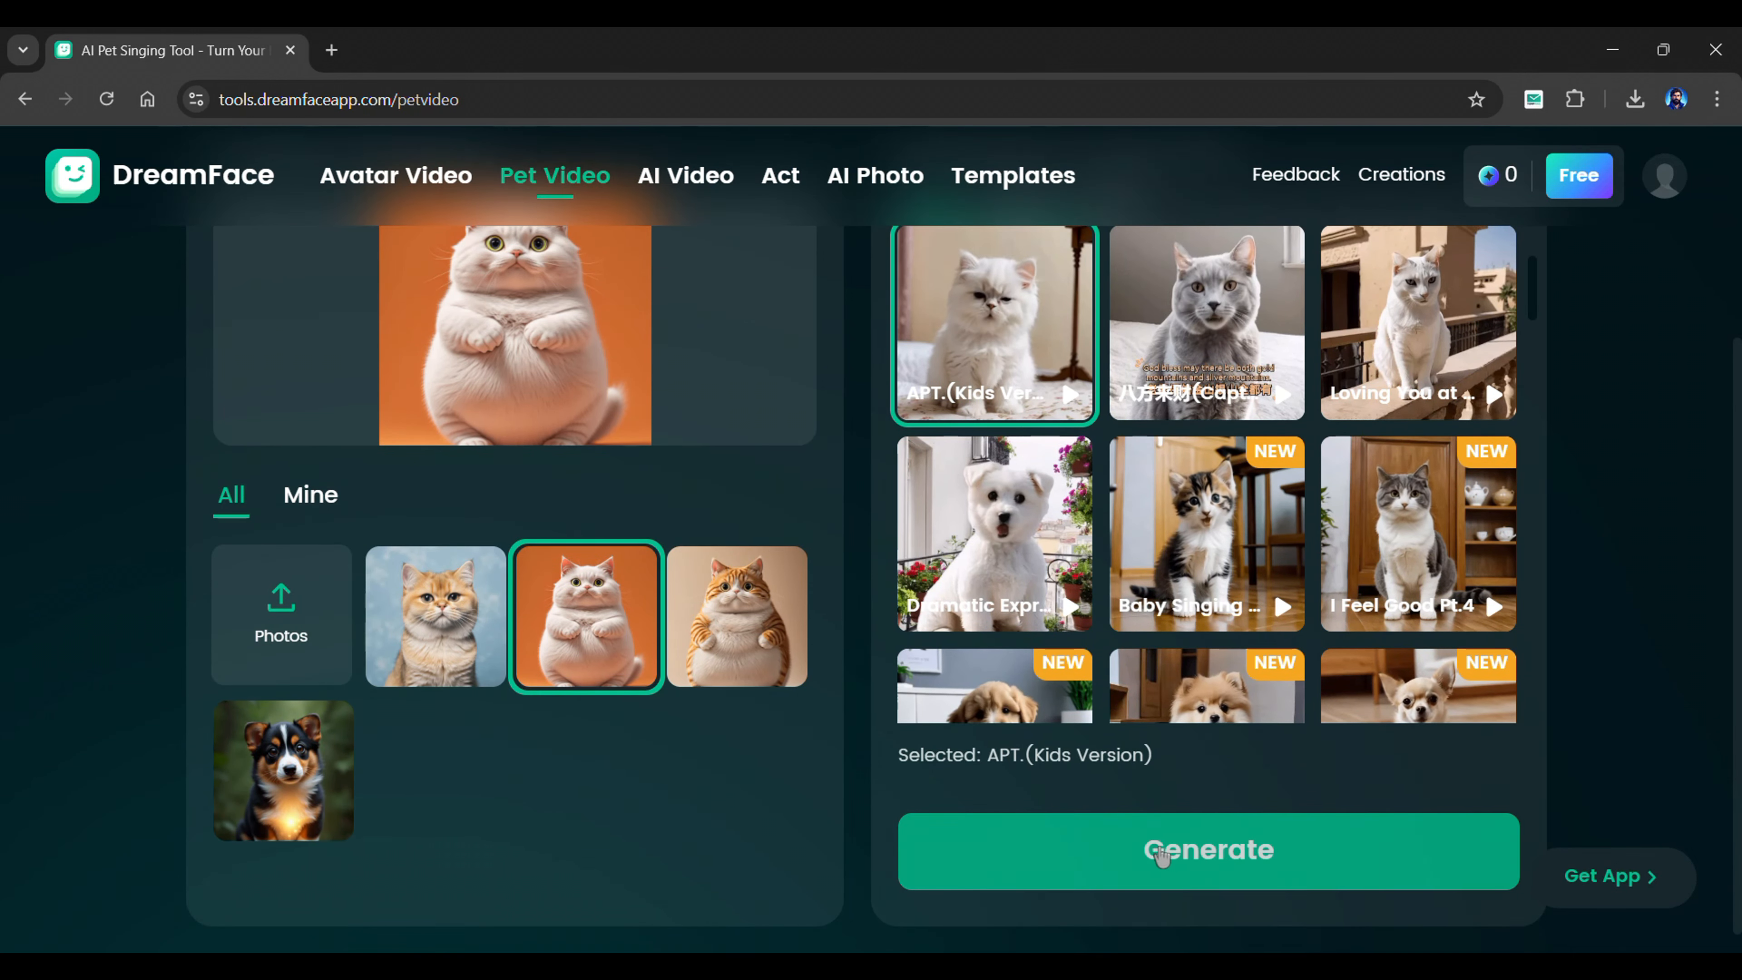
left_click(1161, 856)
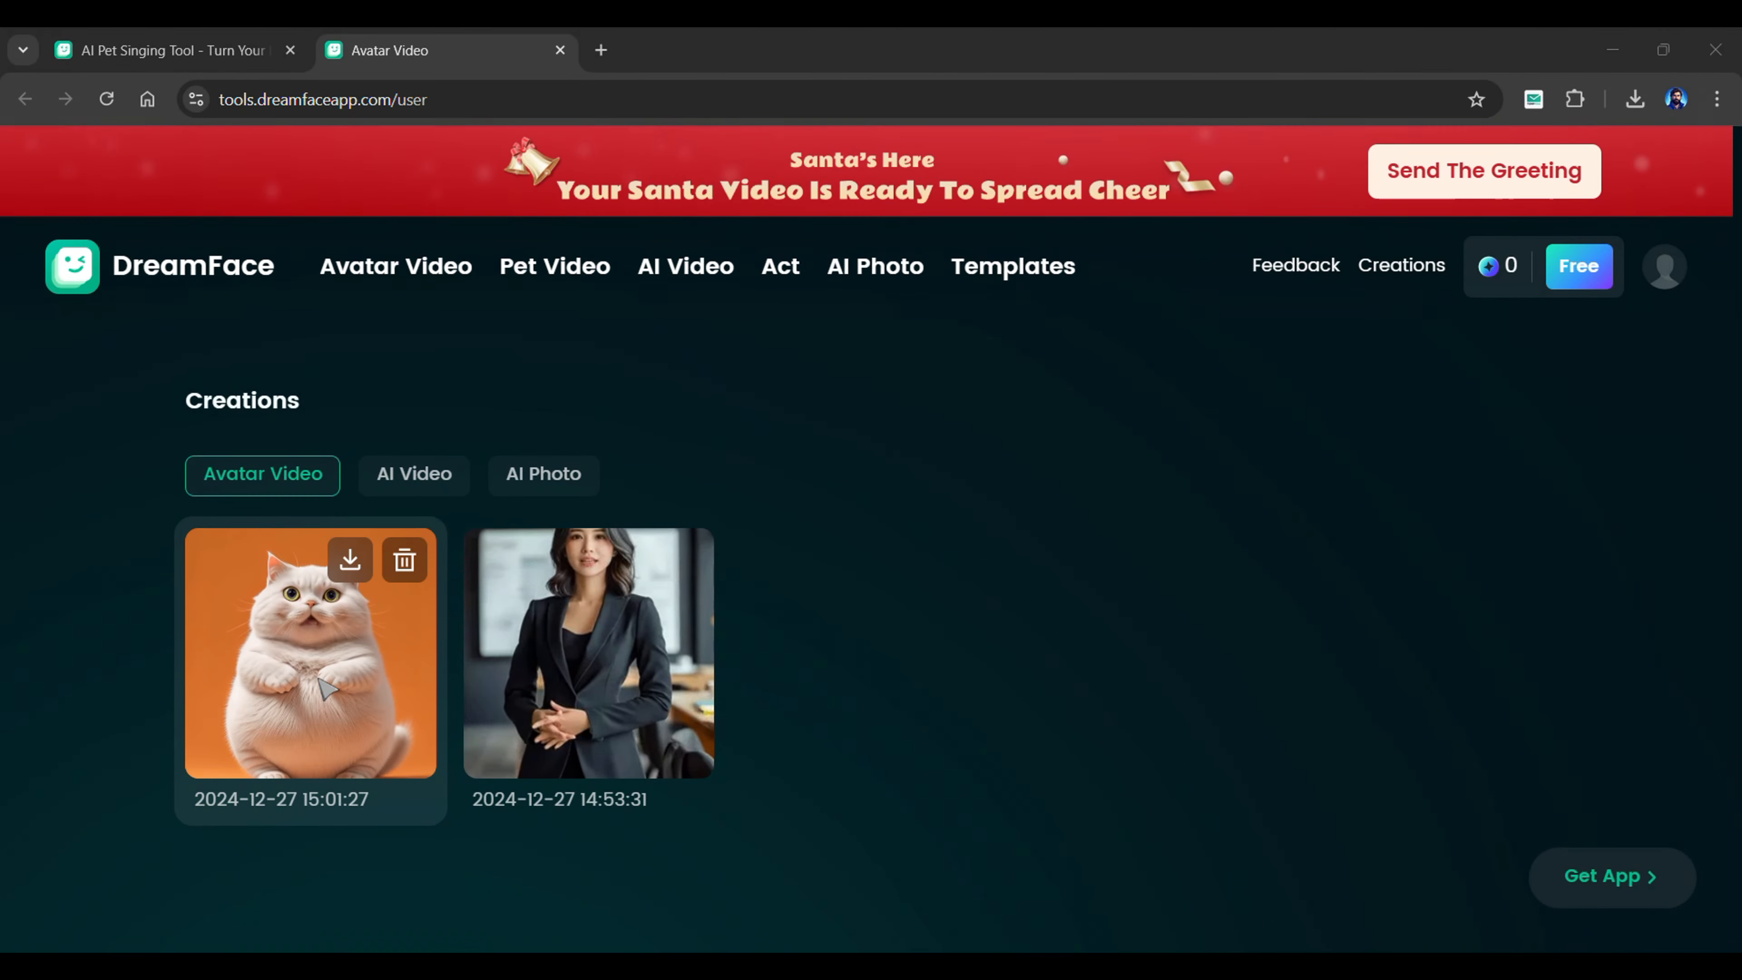
left_click(328, 688)
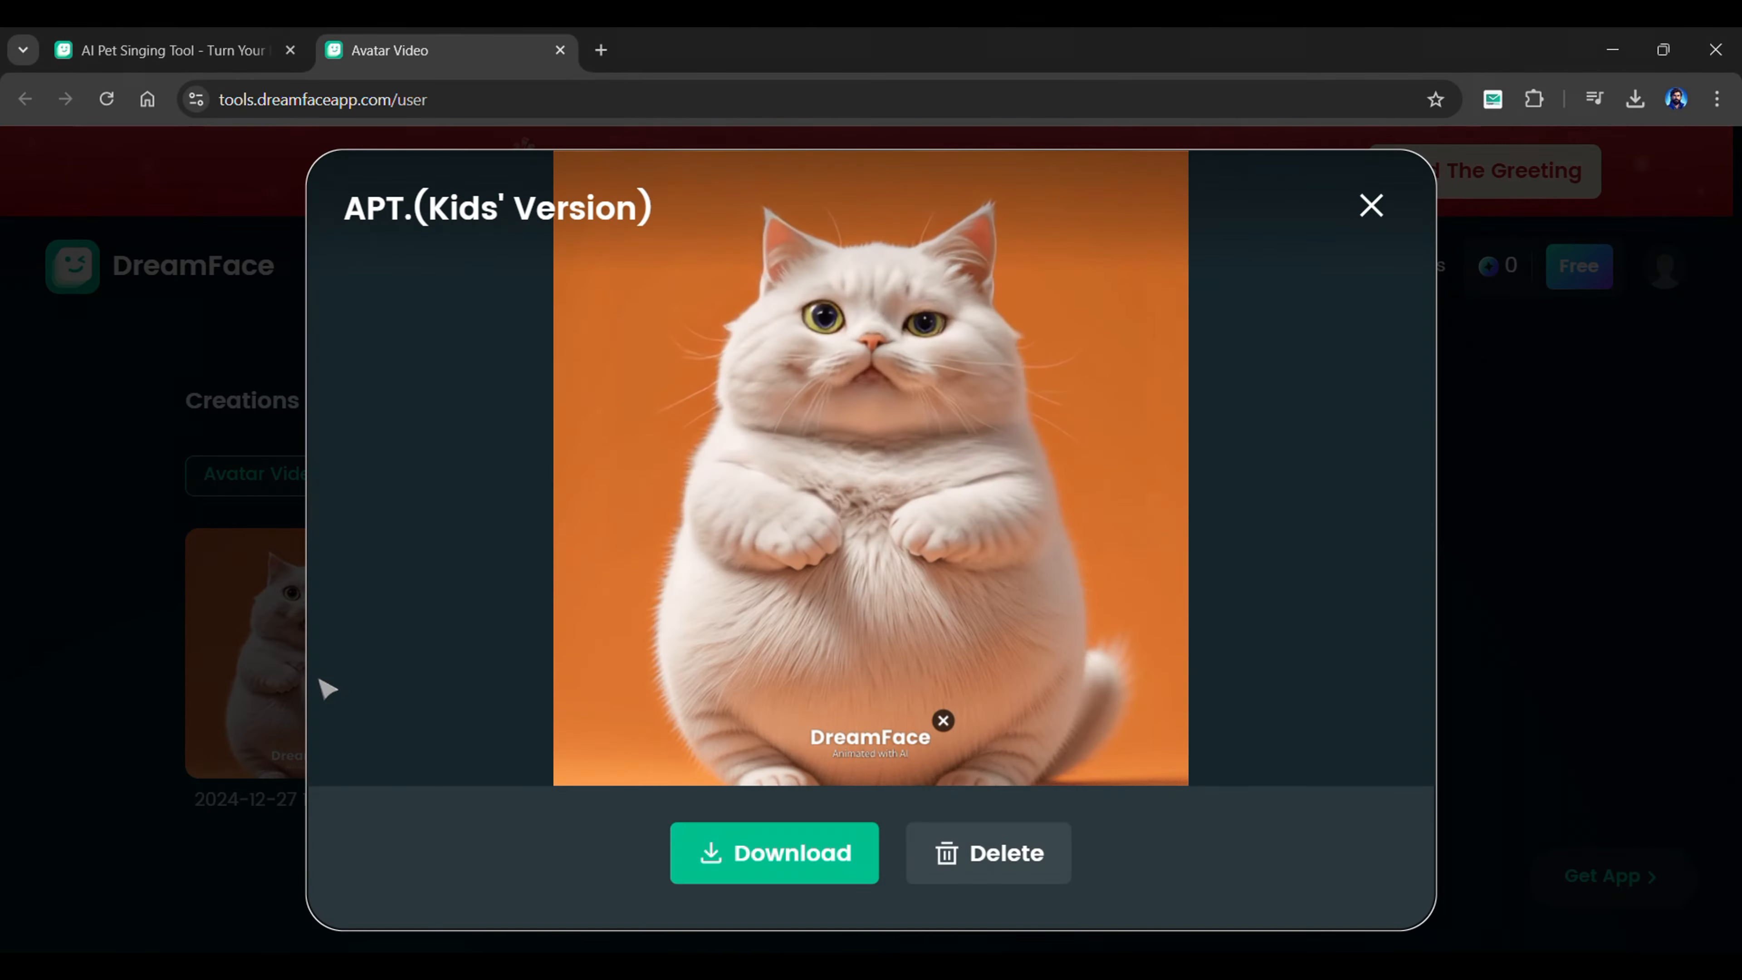
left_click(763, 857)
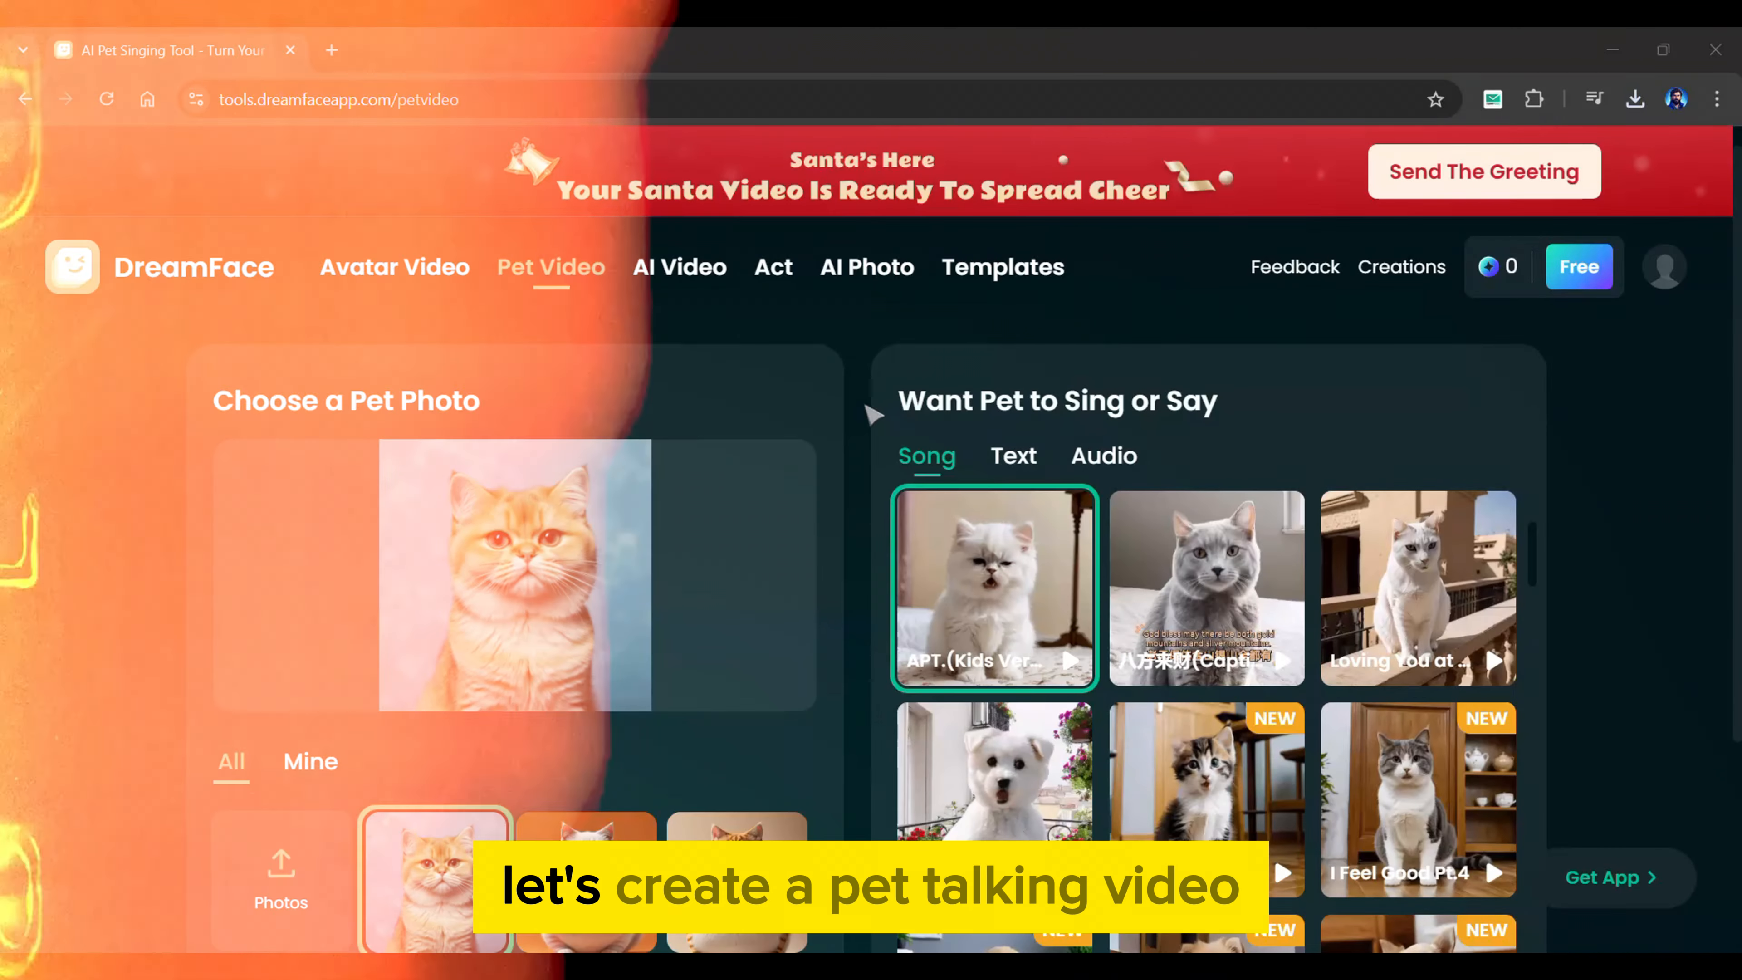
Upload the German shepherd picture pet_image from the PC as the pet photo.
scroll(872, 414, "down", 2)
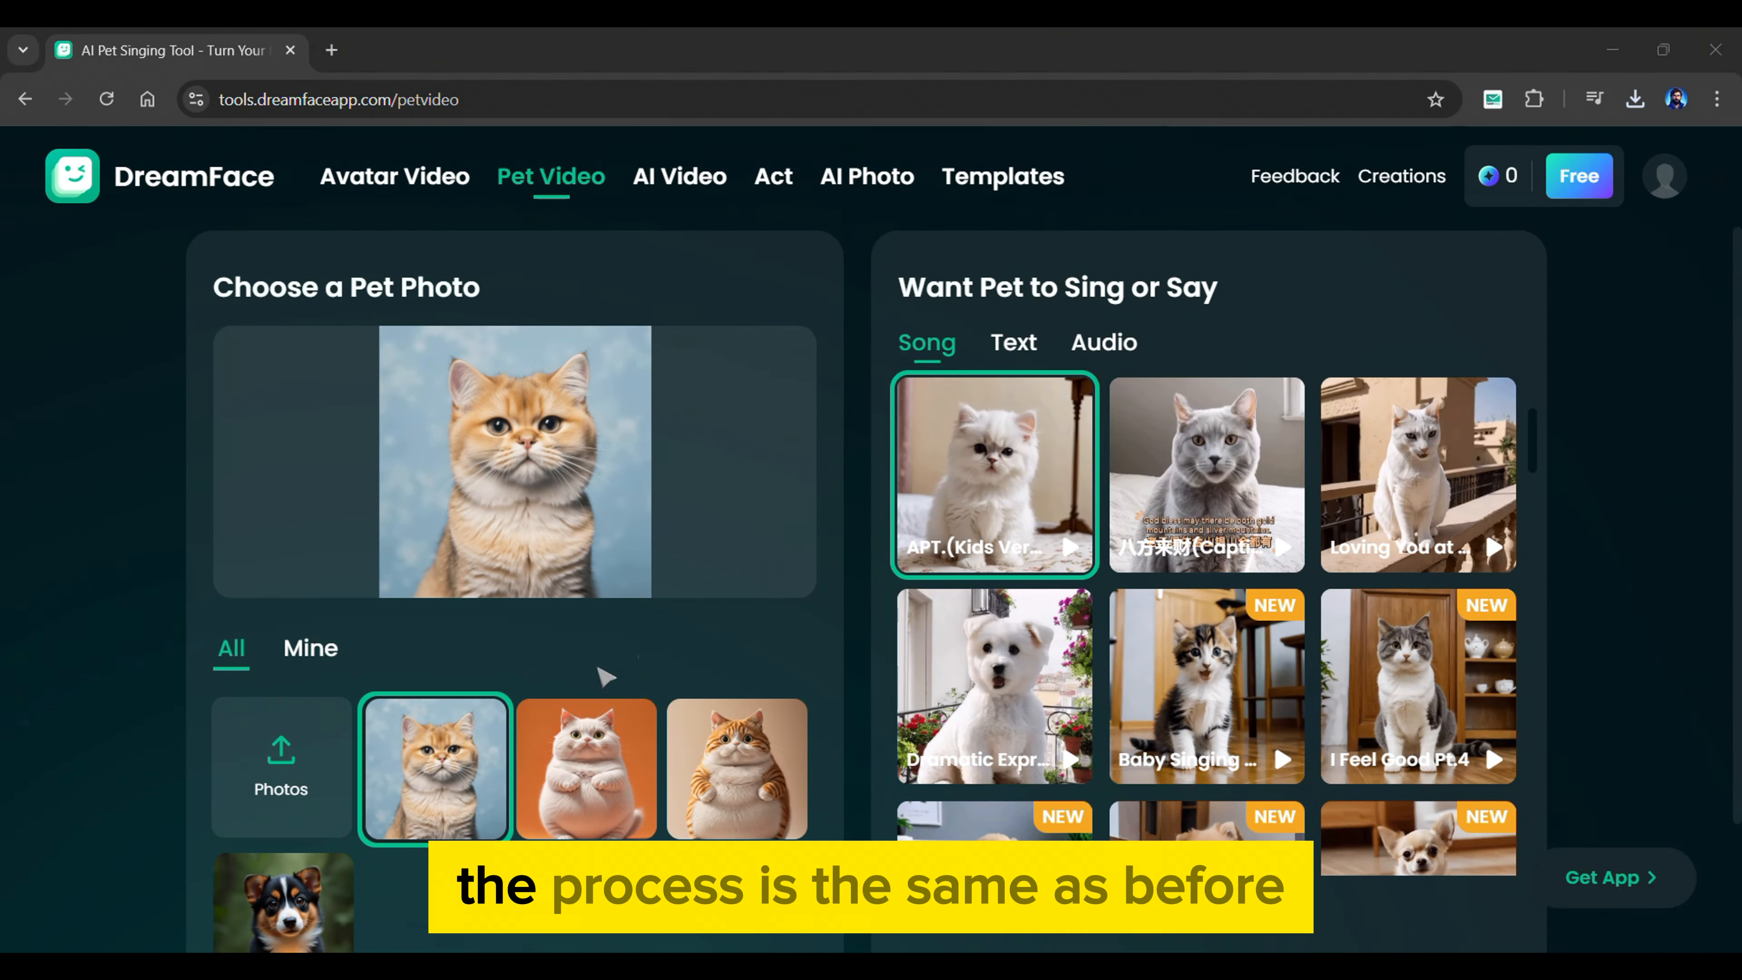
left_click(297, 782)
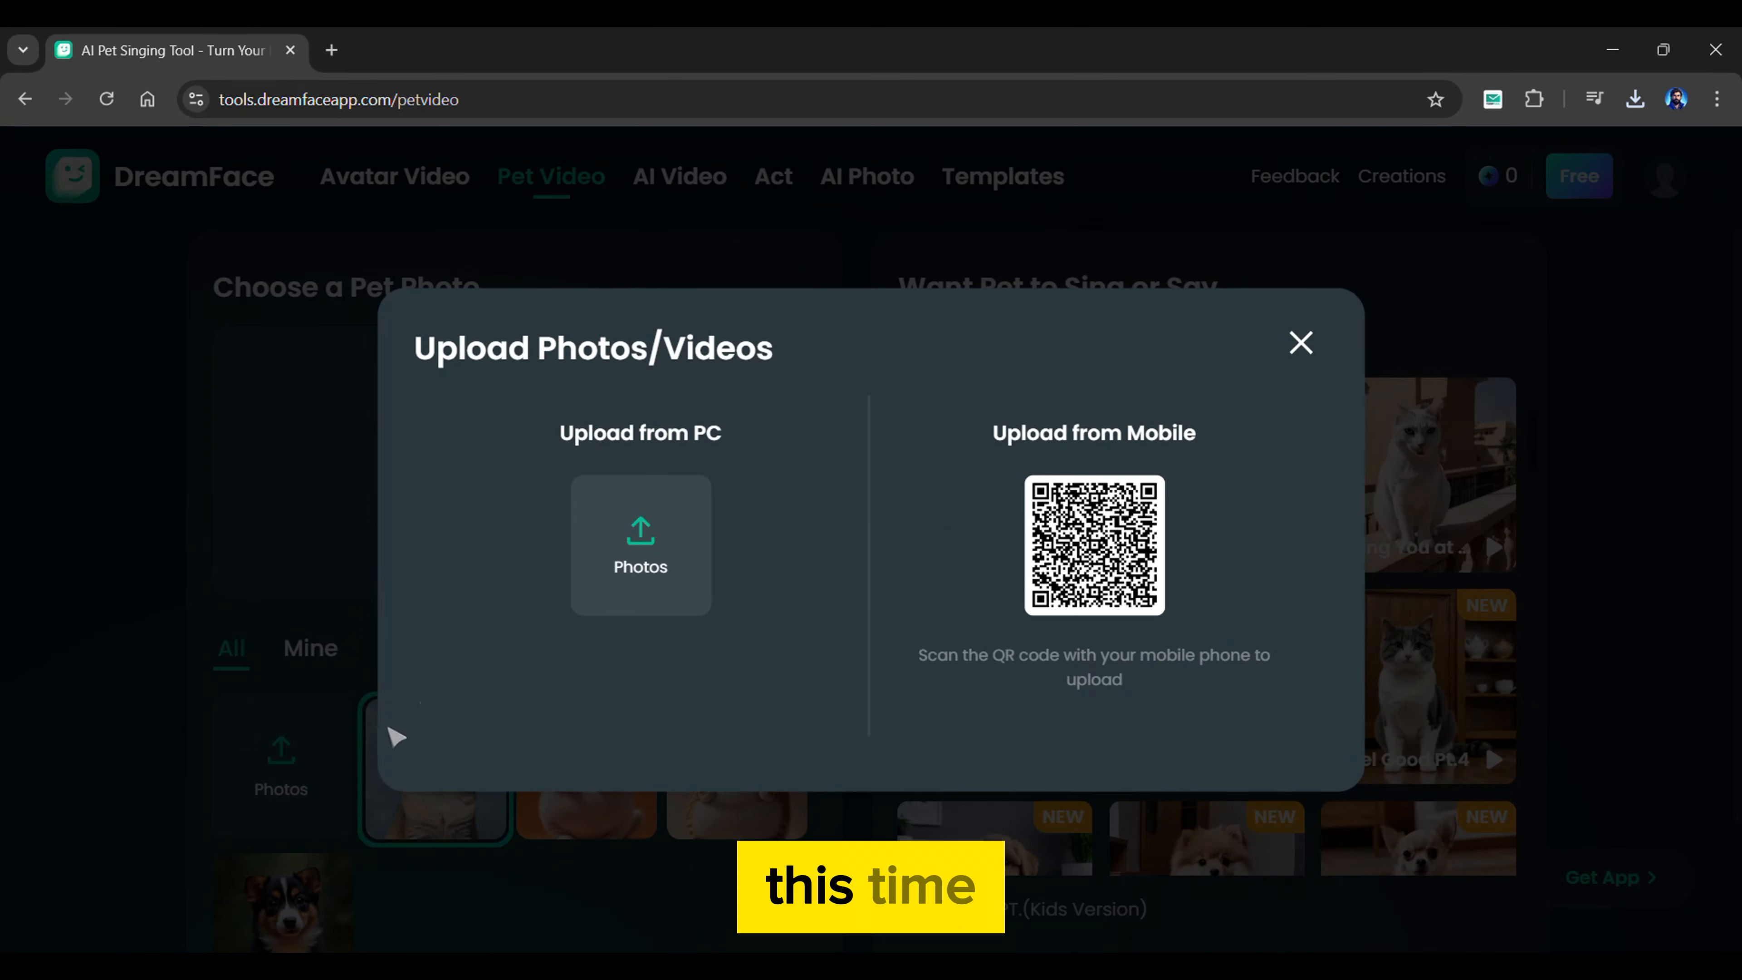
left_click(648, 542)
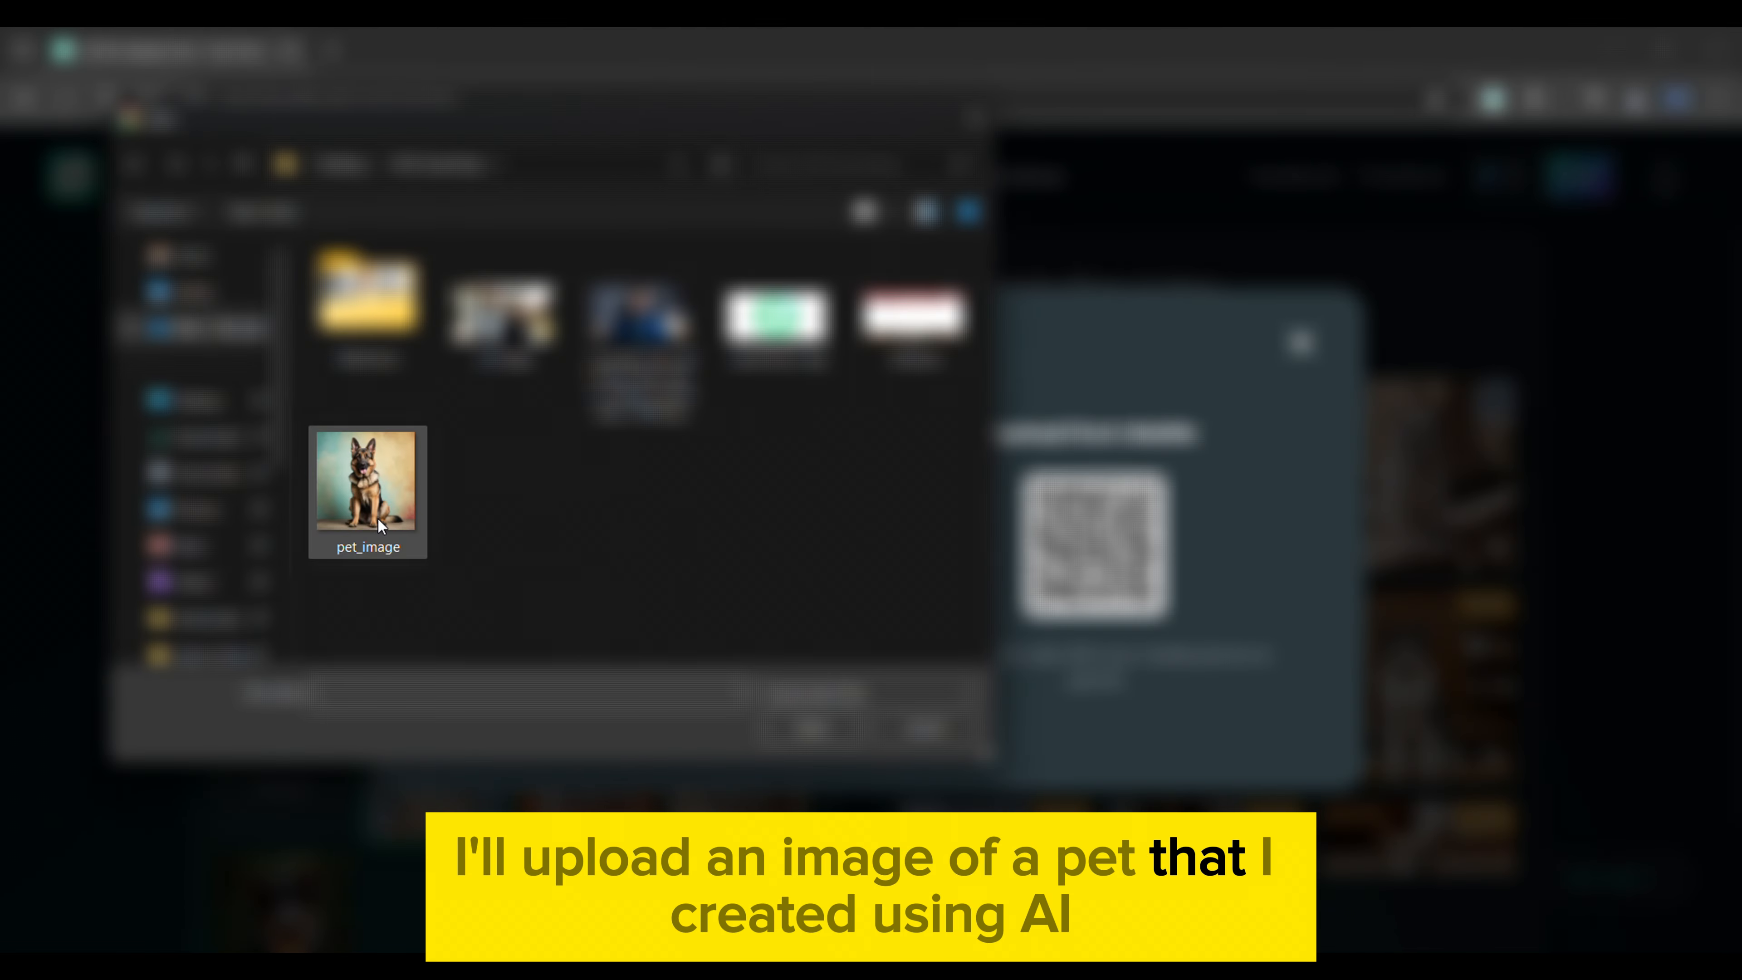
left_click(789, 731)
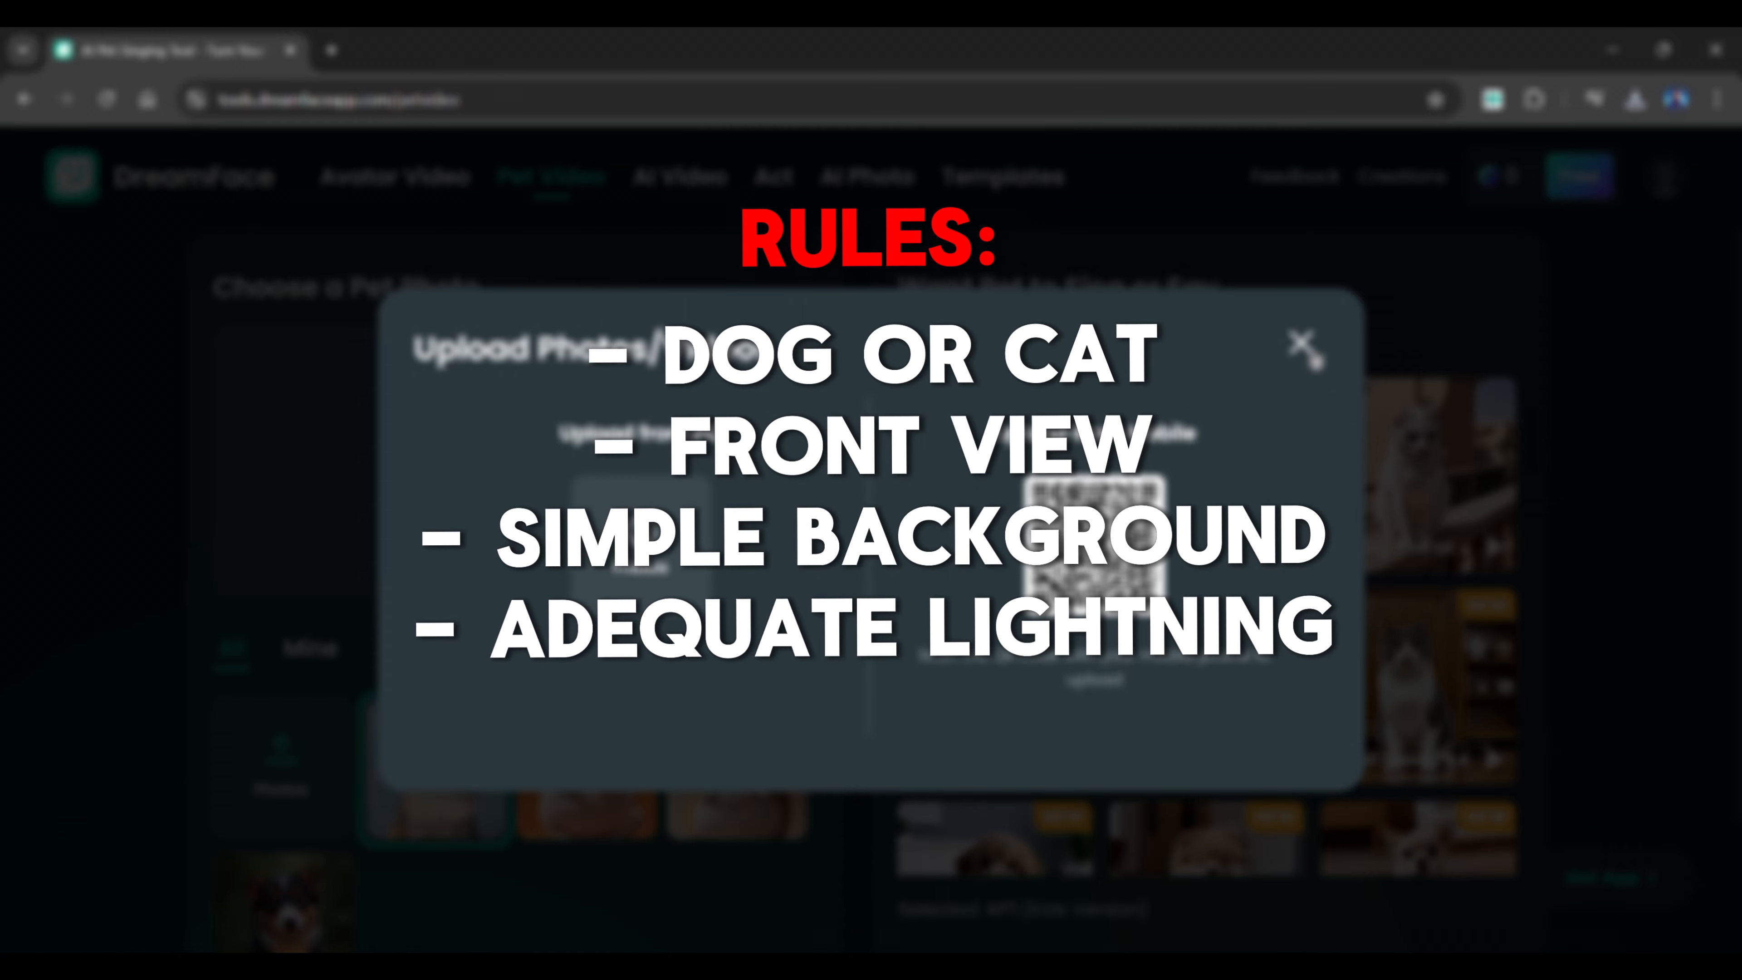
left_click(1306, 349)
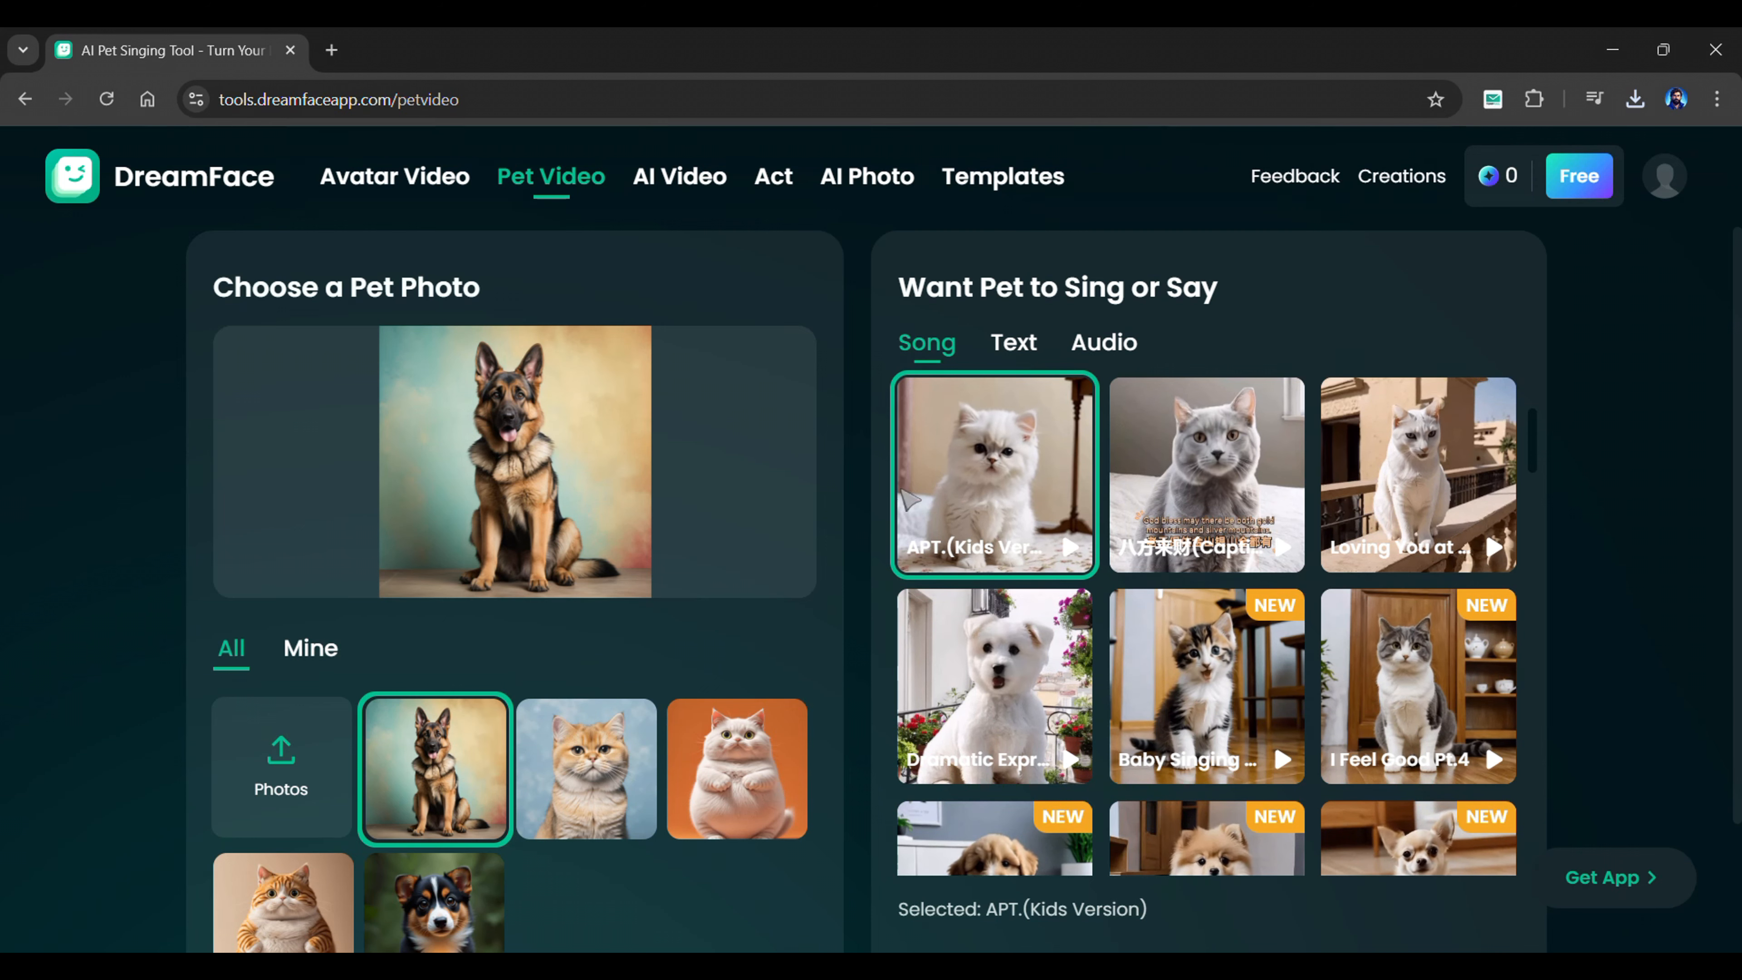
Examine the text-to-speech option for the pet, including the male entries among the public voices.
left_click(1029, 349)
scroll(1043, 445, "down", 2)
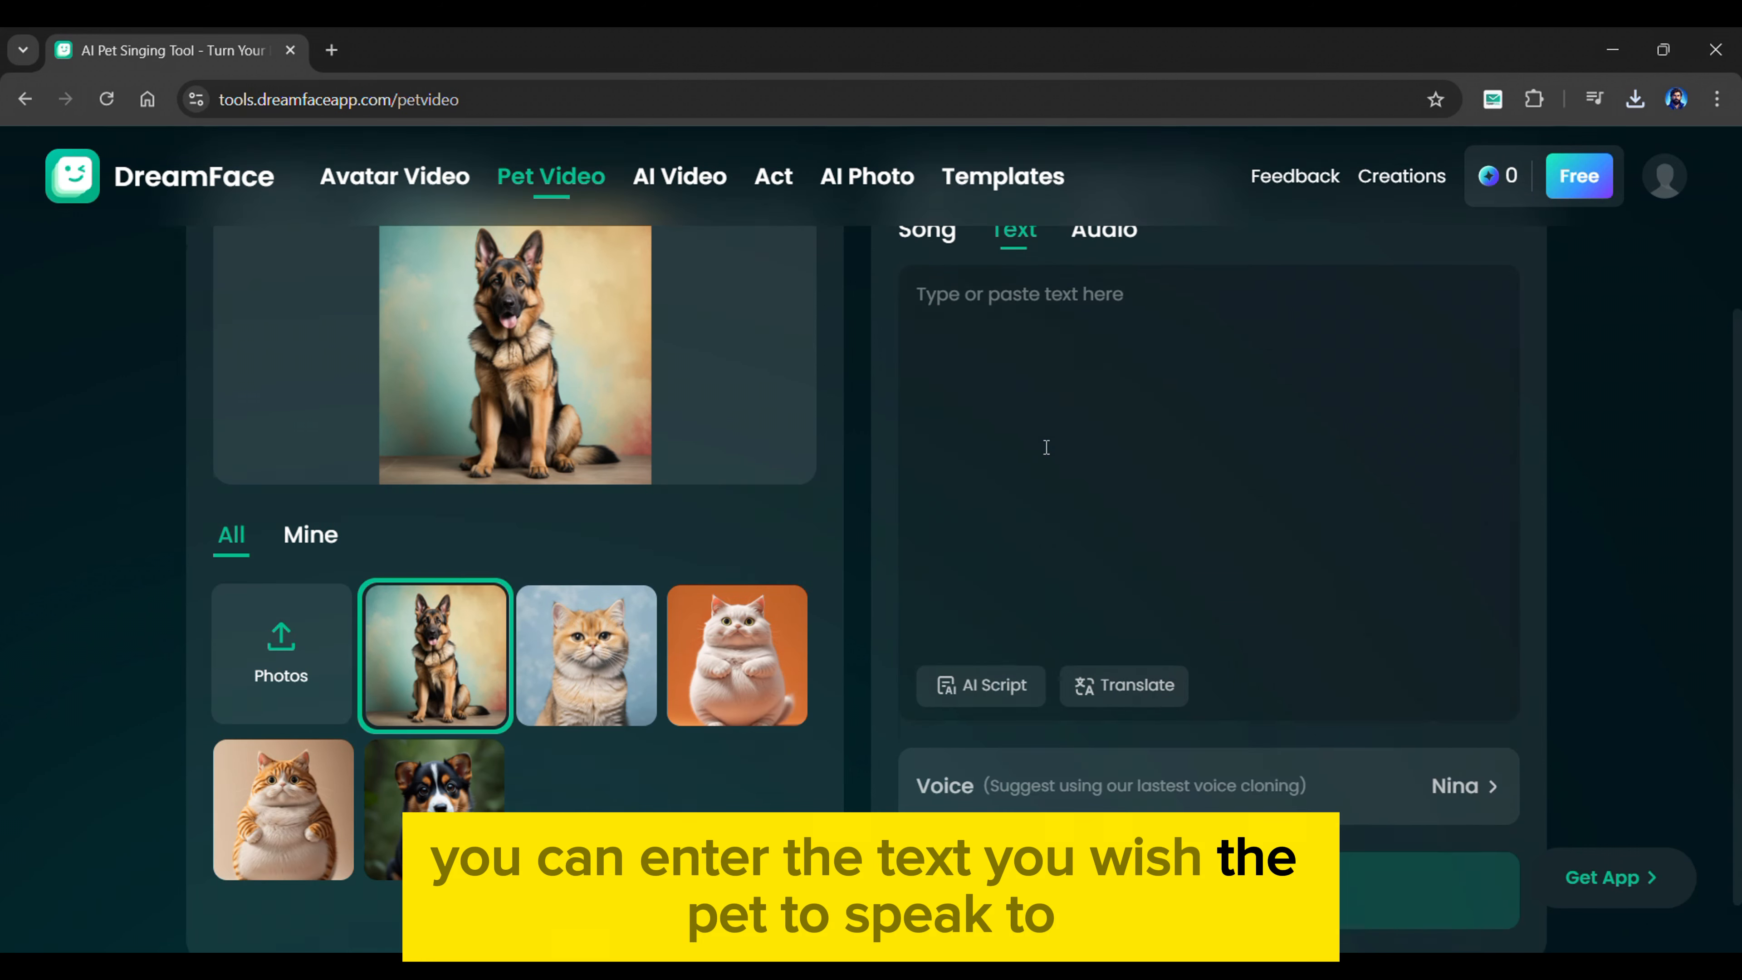
left_click(1243, 789)
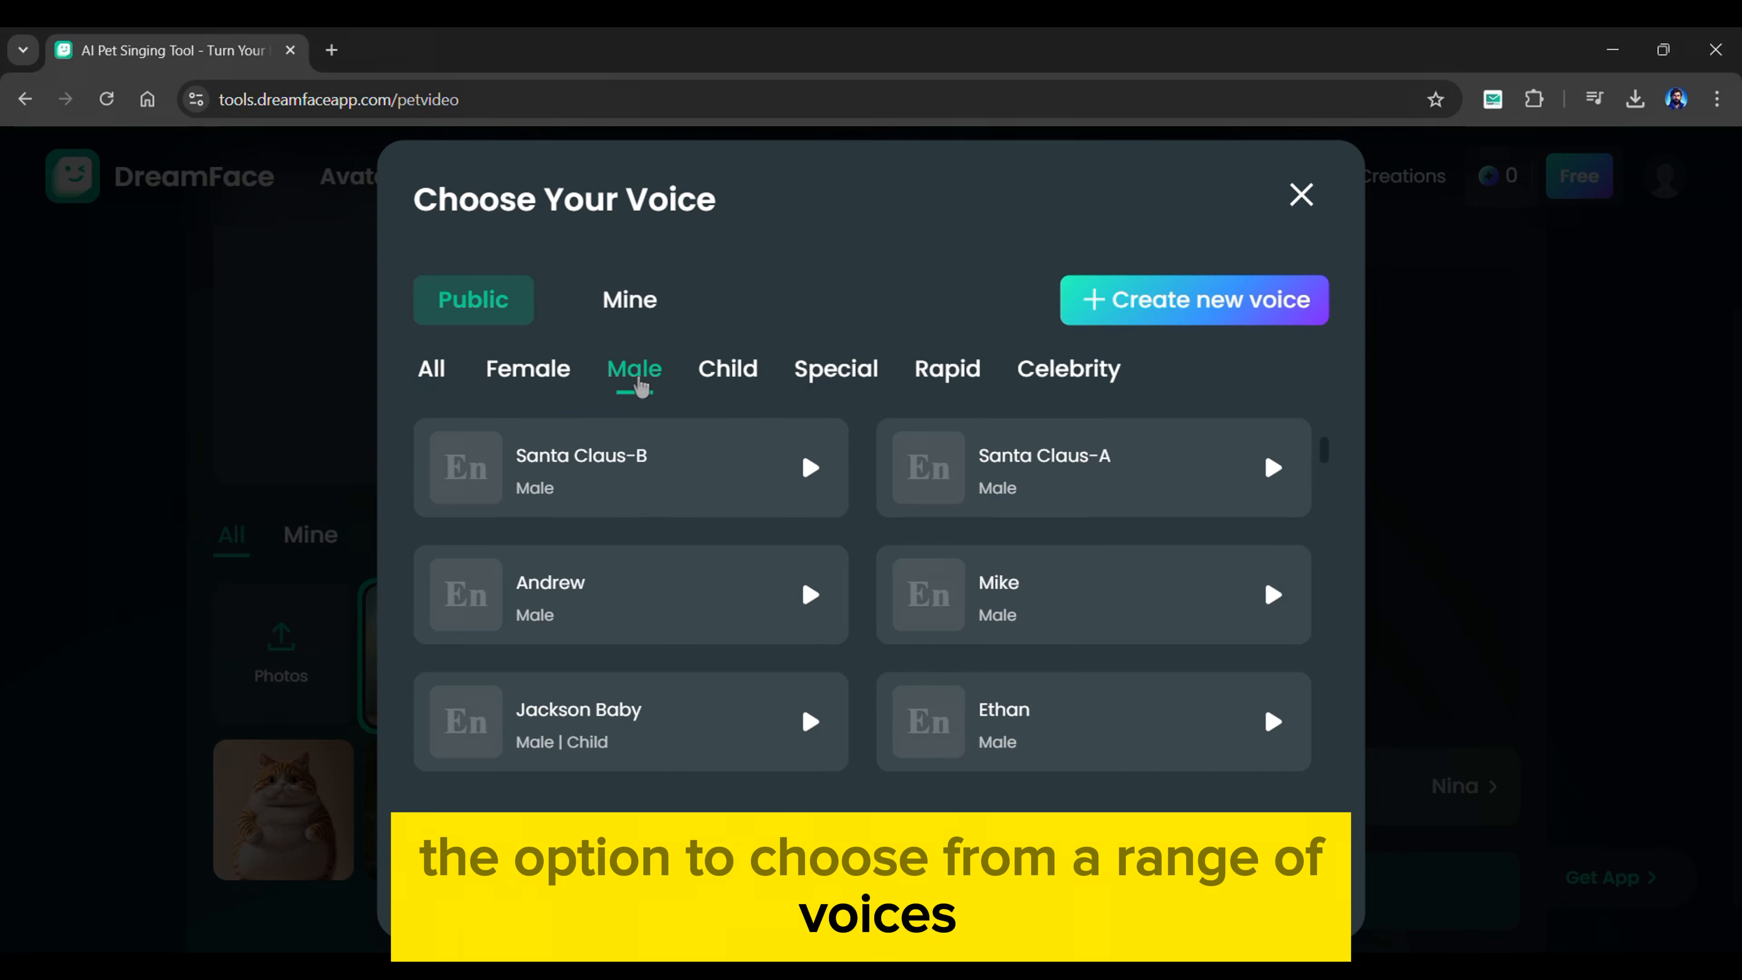
left_click(1296, 199)
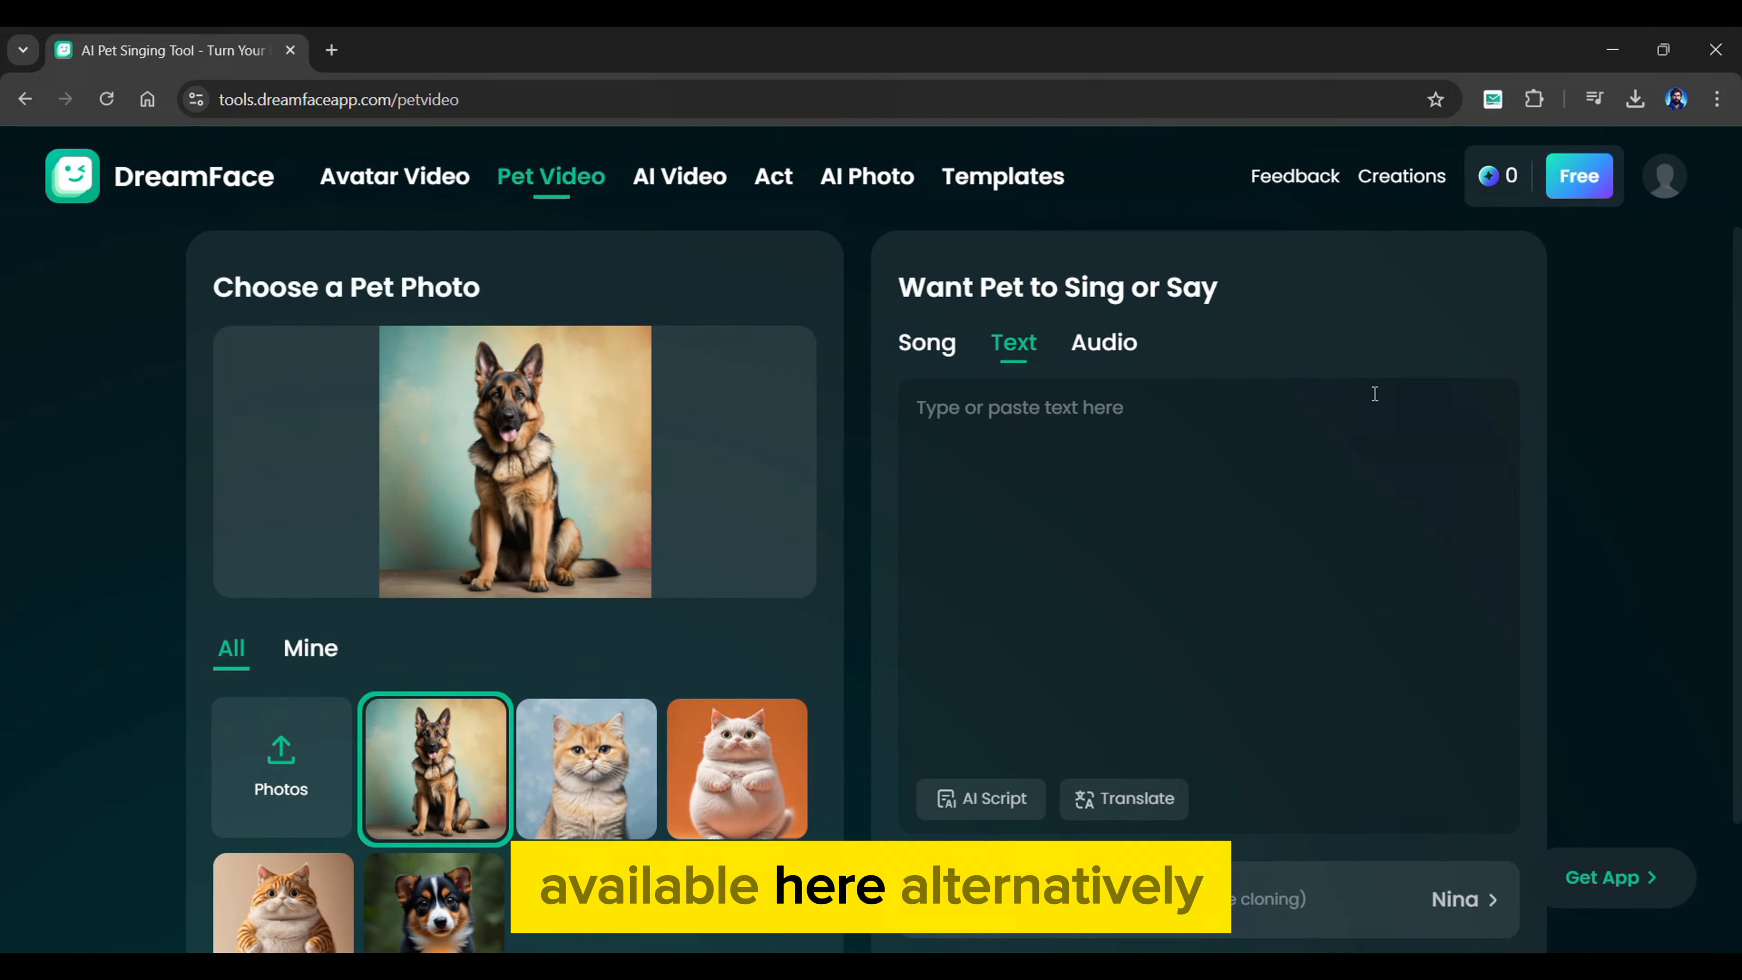
Make the pet speak from audio by uploading the MP3 file starting with "Hello, this is bowgh-bawgh".
left_click(1106, 343)
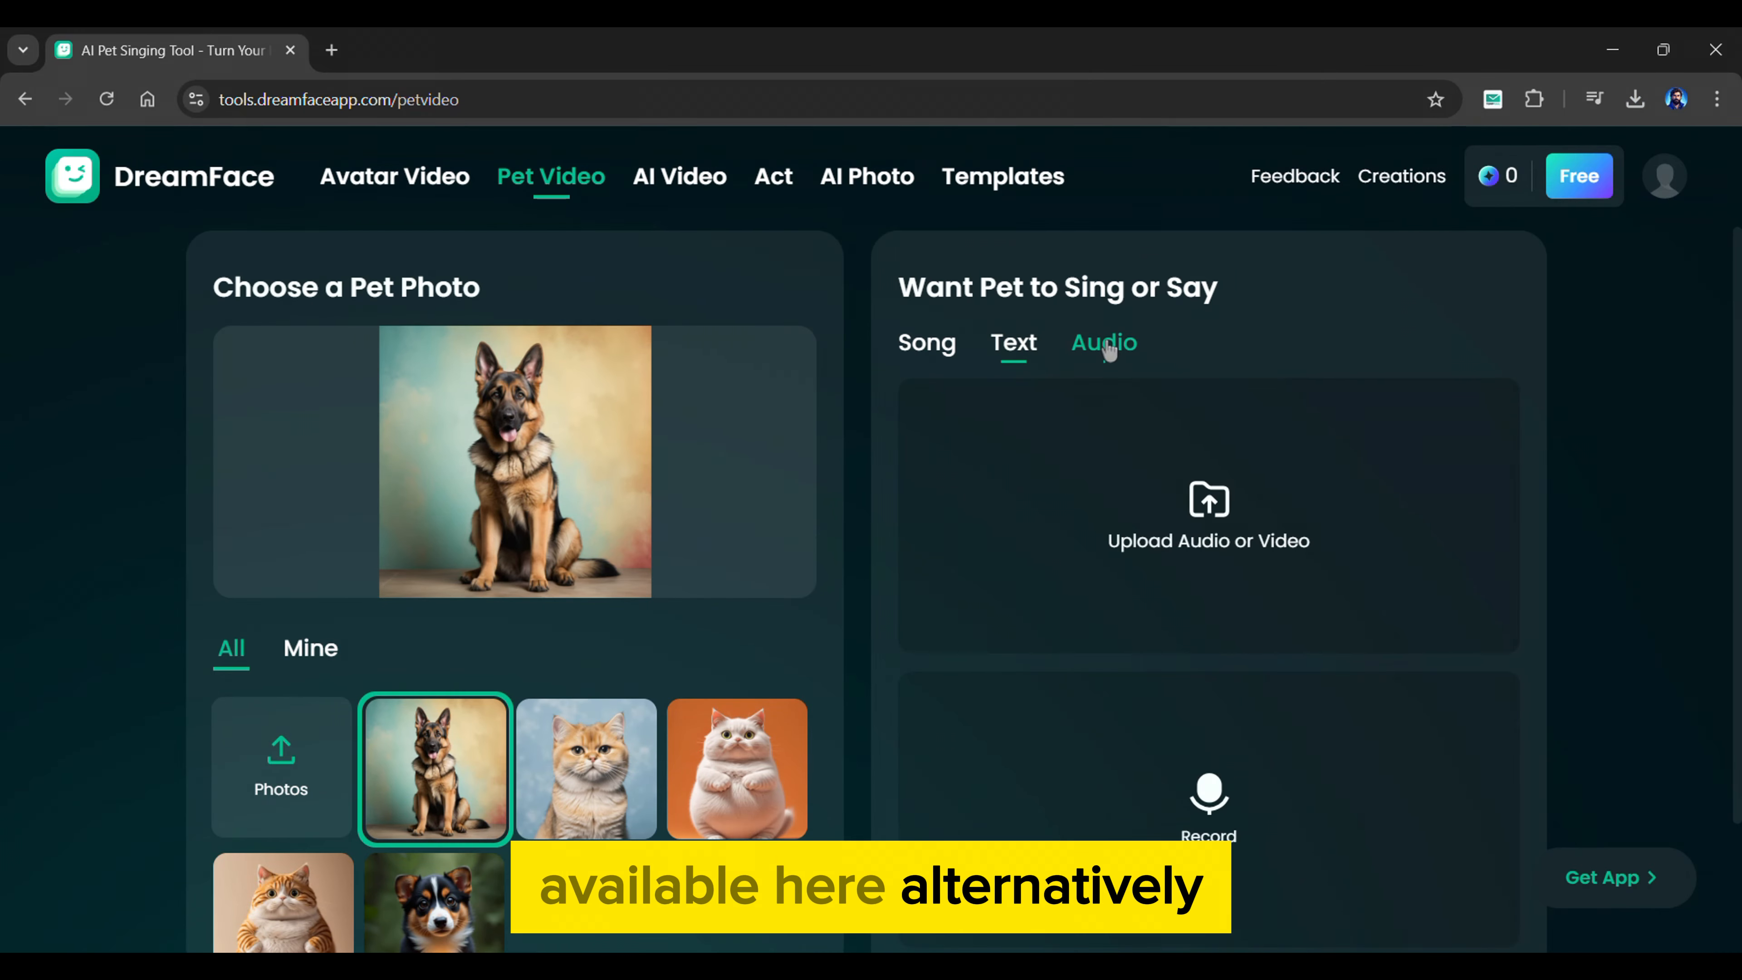
left_click(1155, 519)
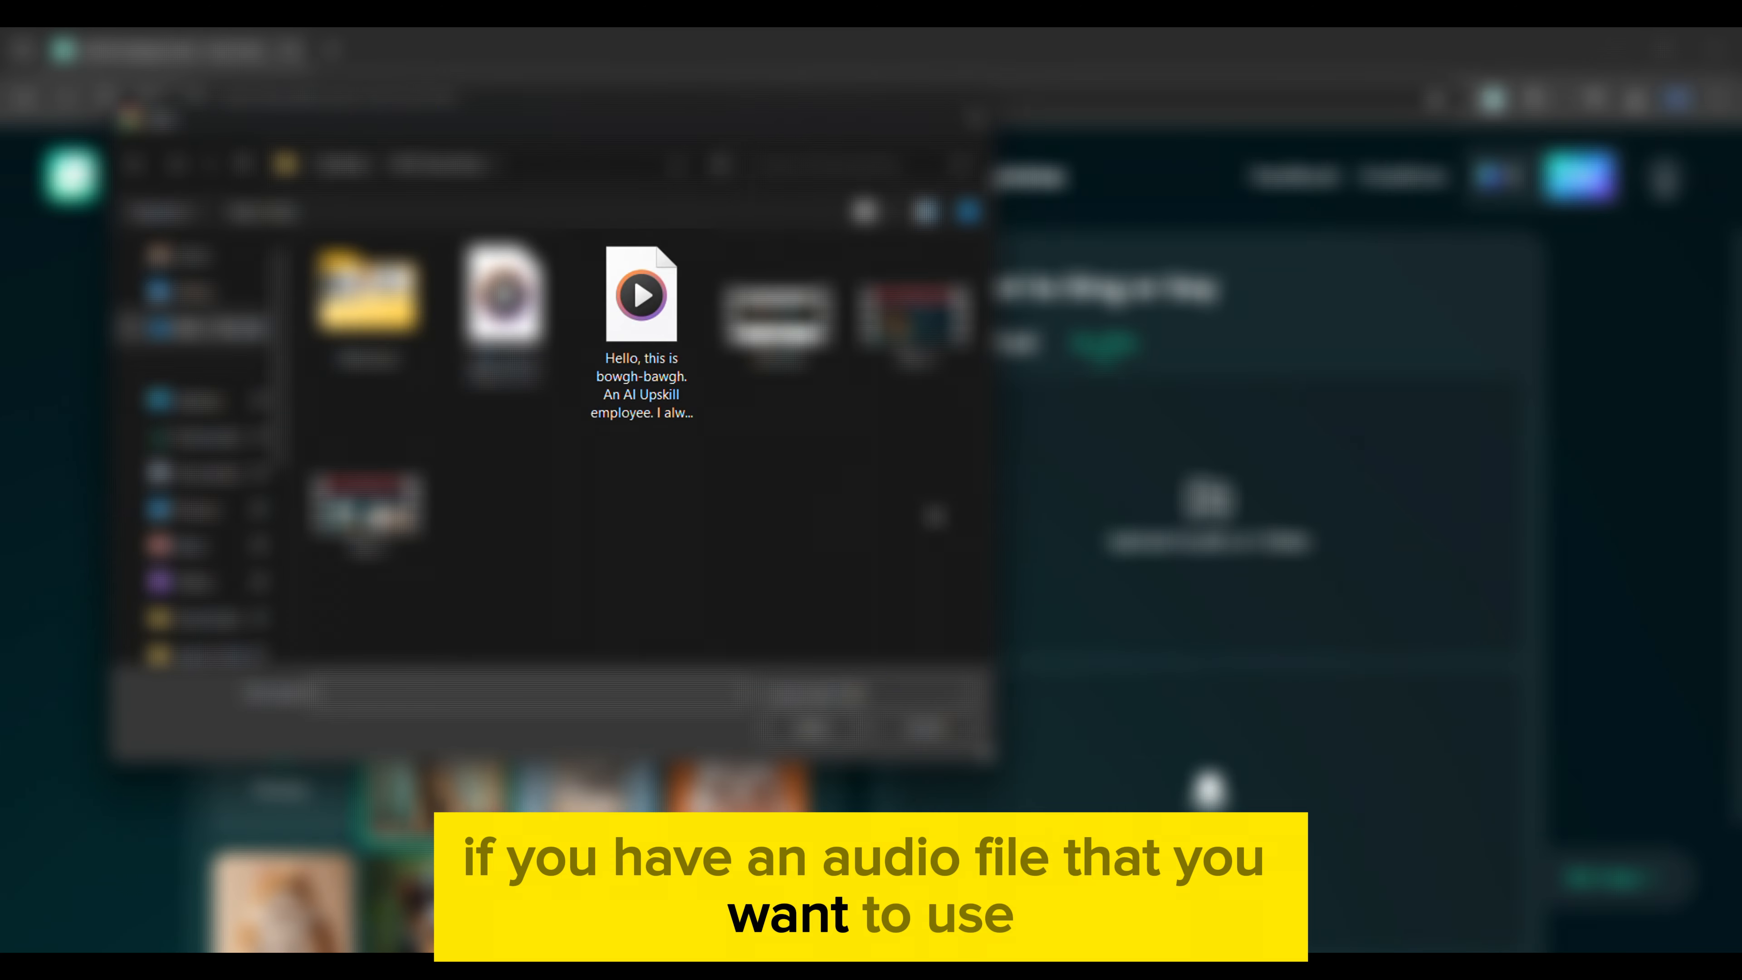
double_click(641, 309)
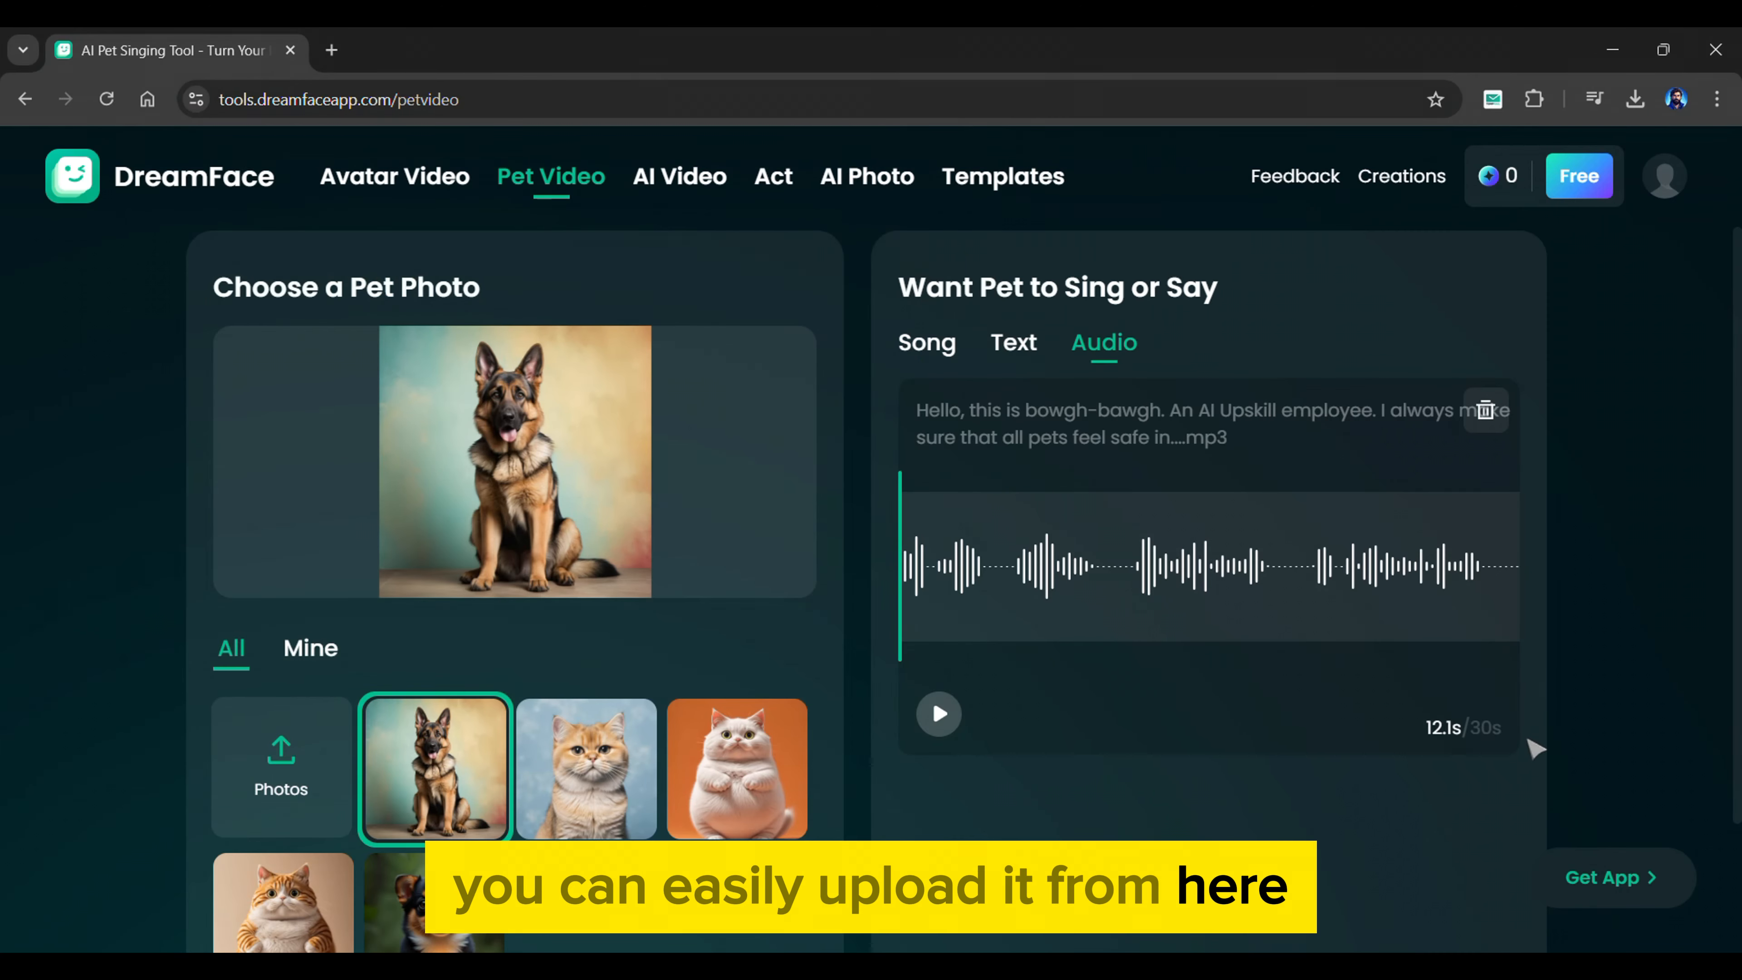
Generate the talking dog video and download it from the creations.
scroll(1527, 745, "down", 2)
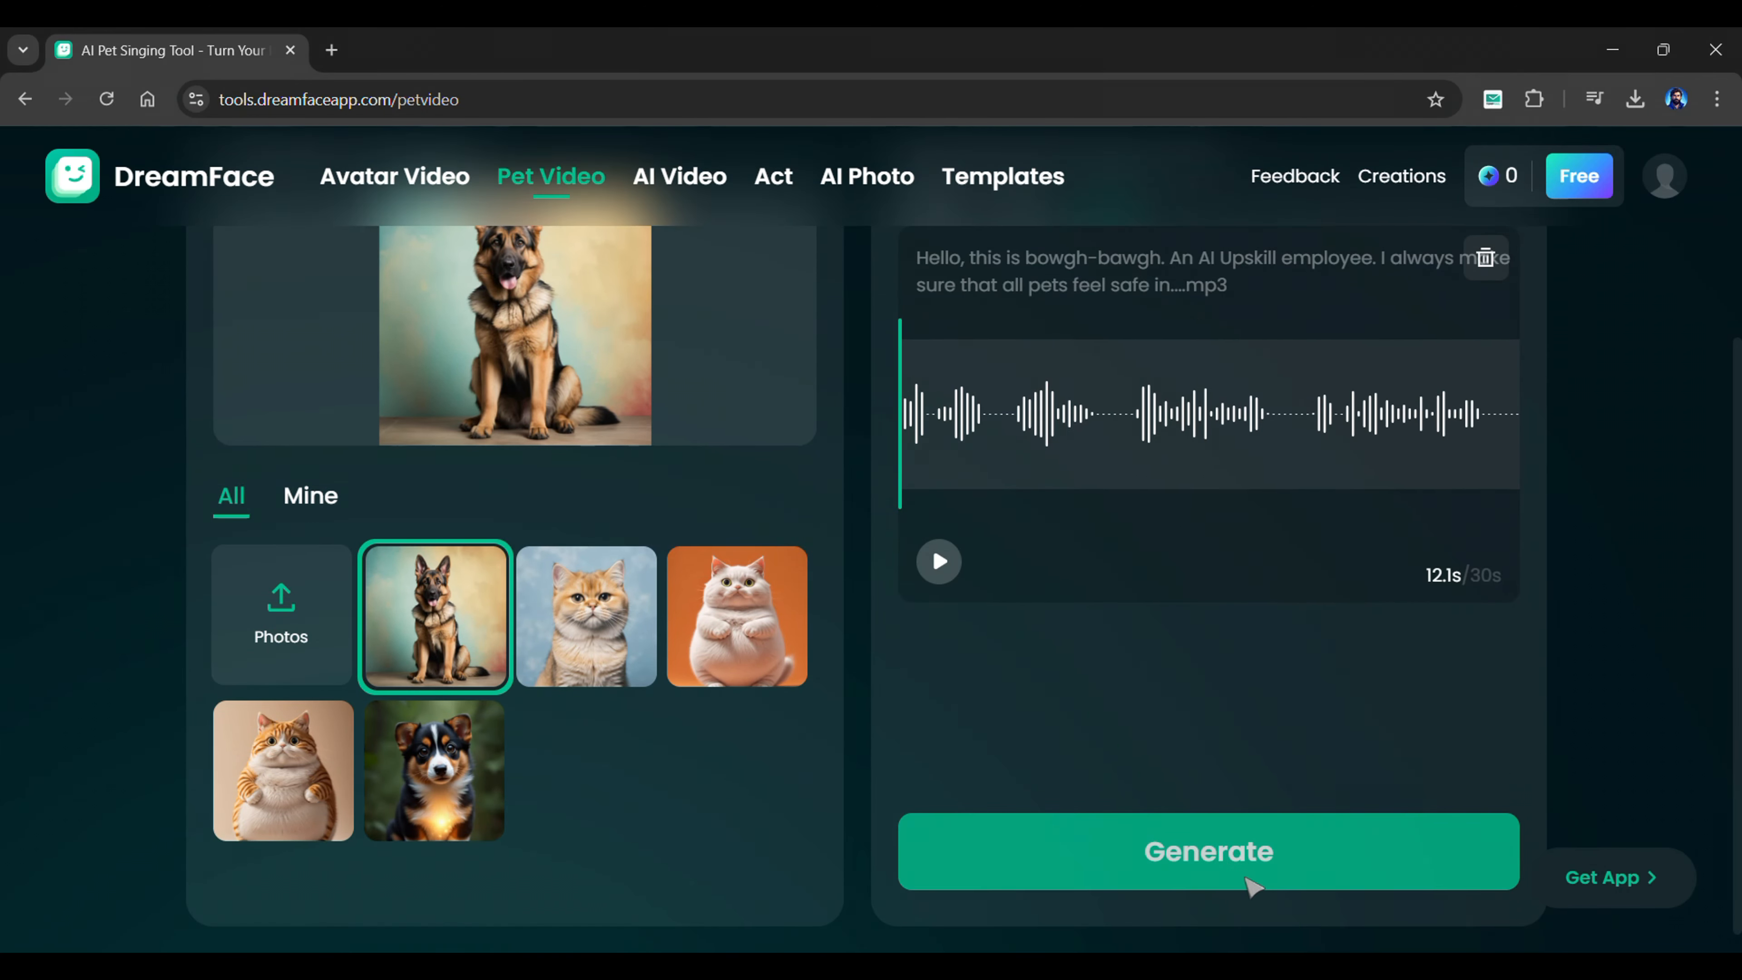
left_click(1248, 882)
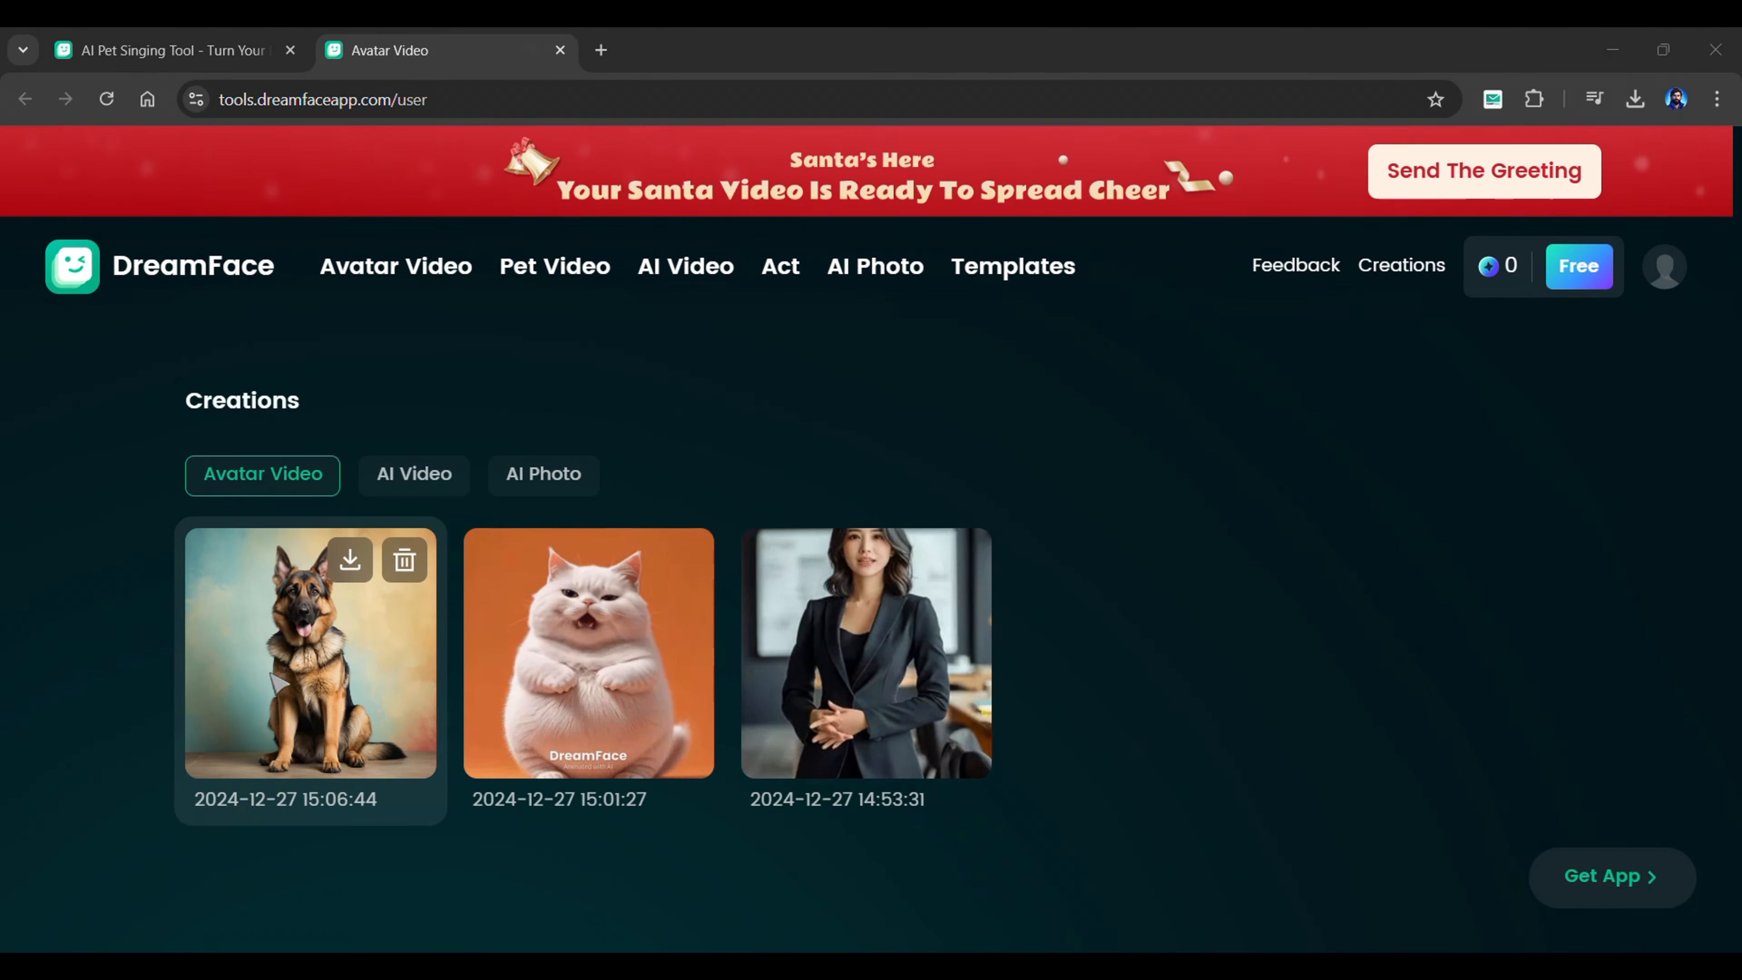
left_click(336, 661)
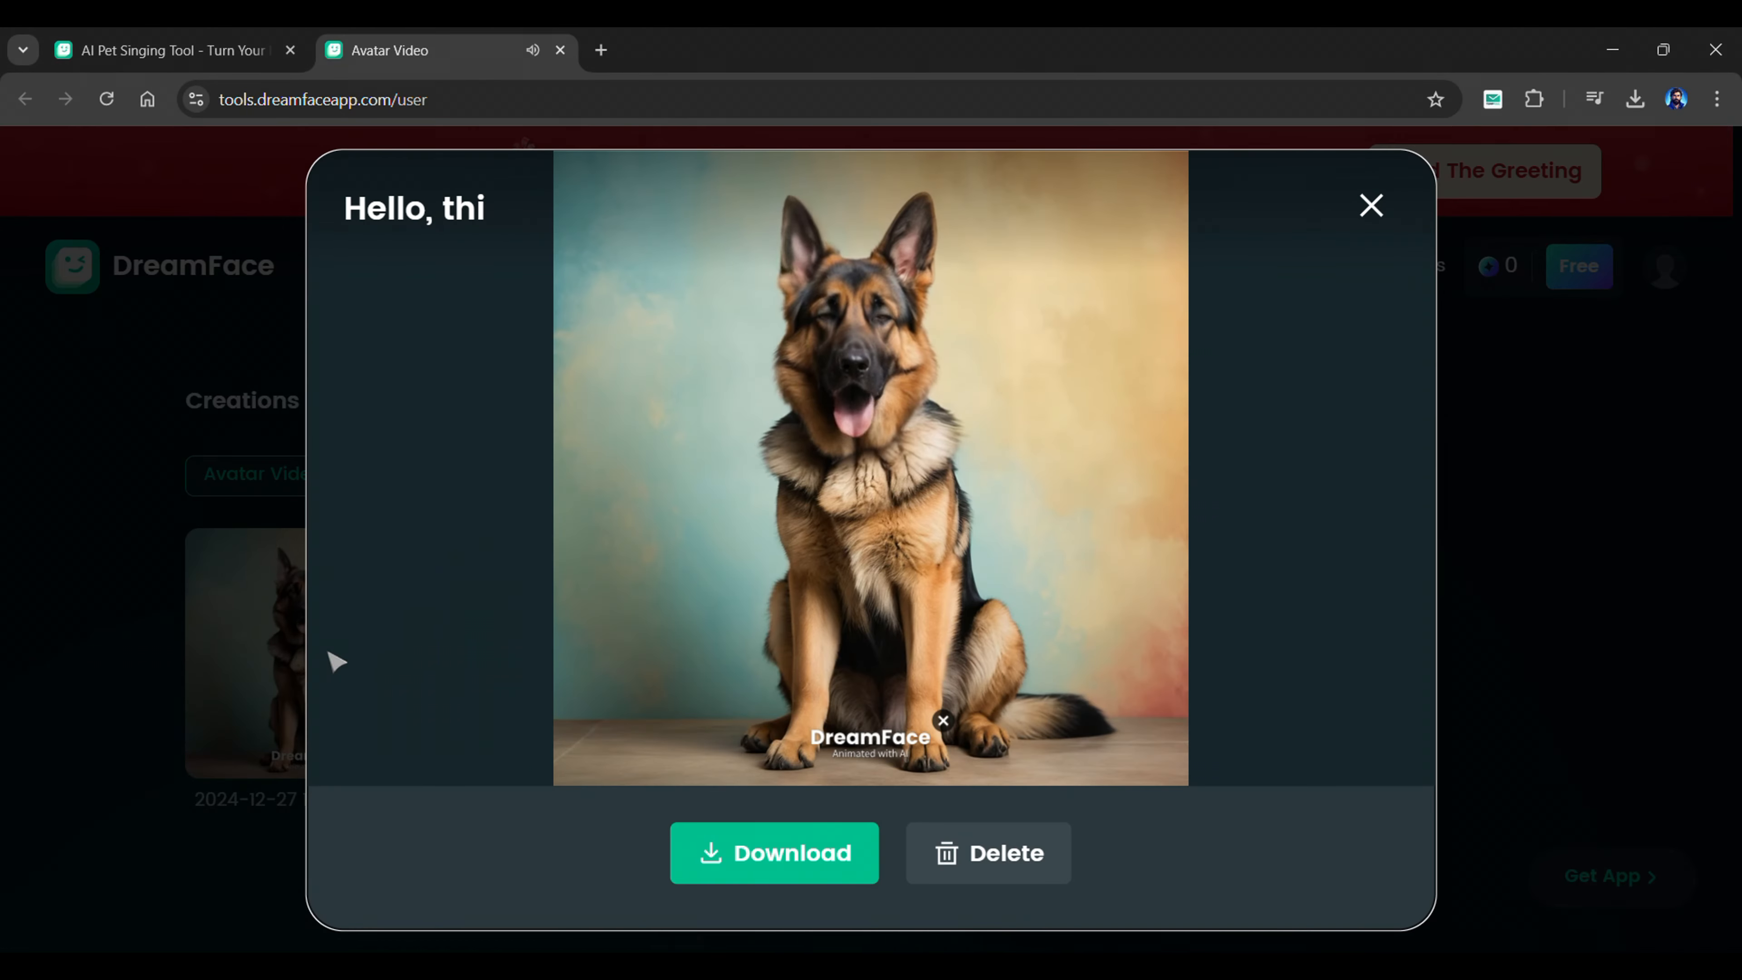
left_click(771, 854)
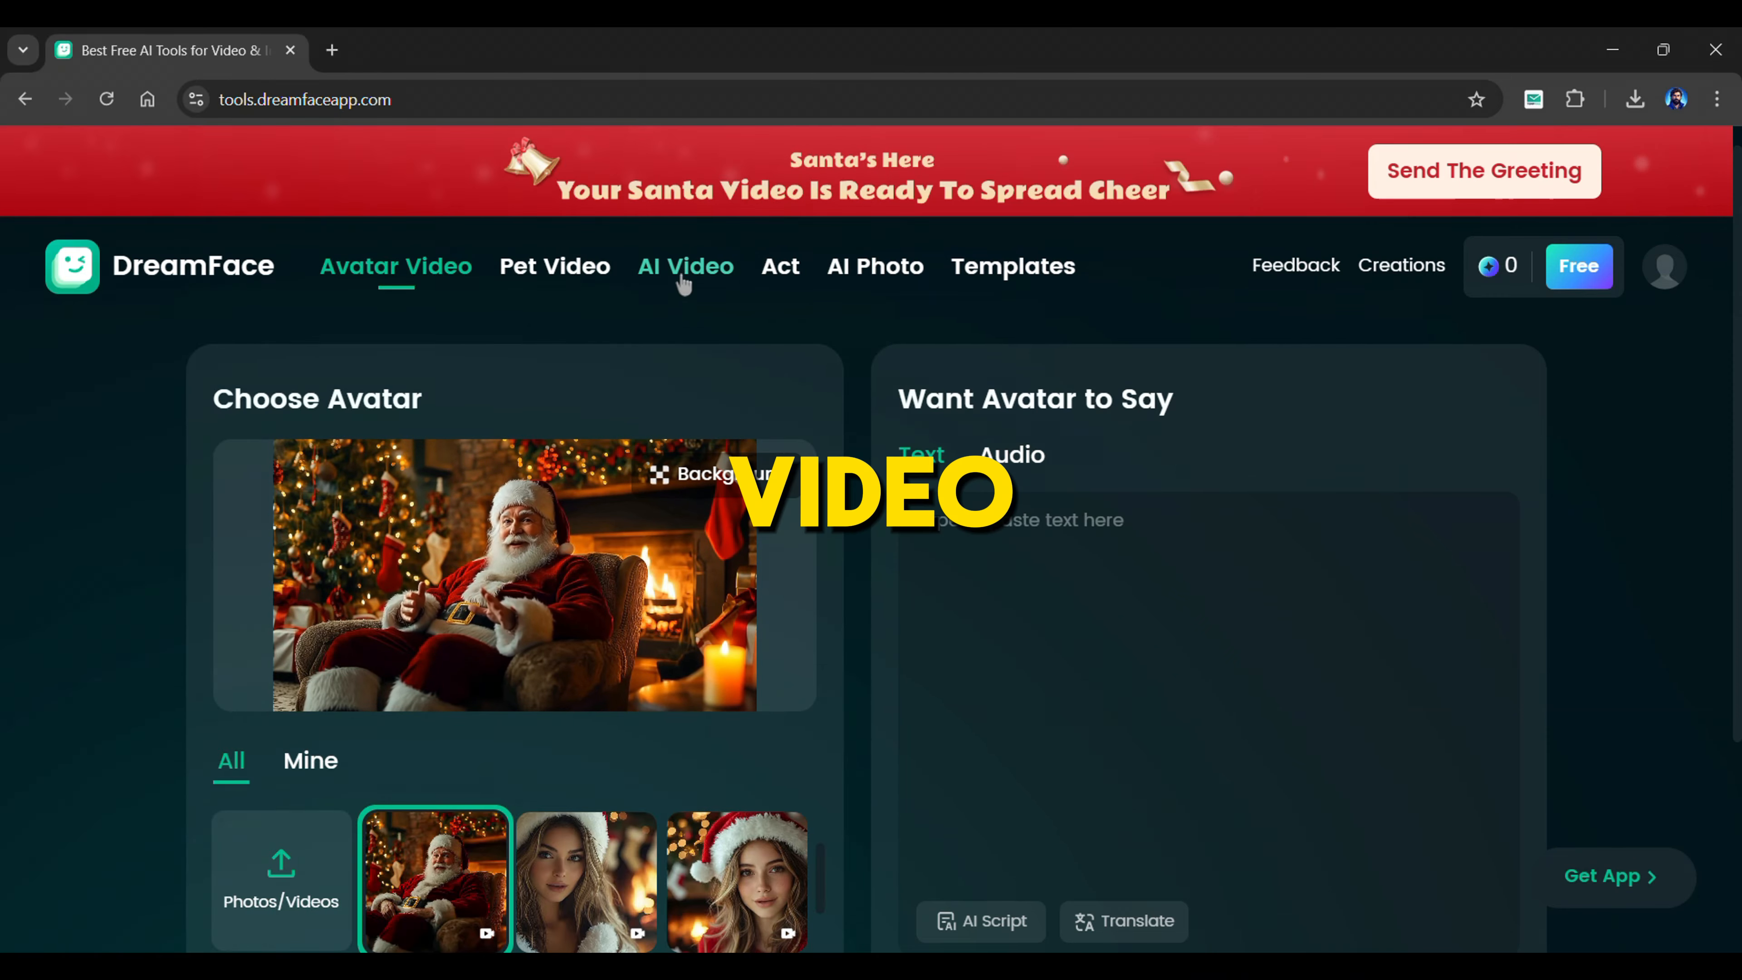
Open the AI Video generator with its Explore examples.
left_click(683, 269)
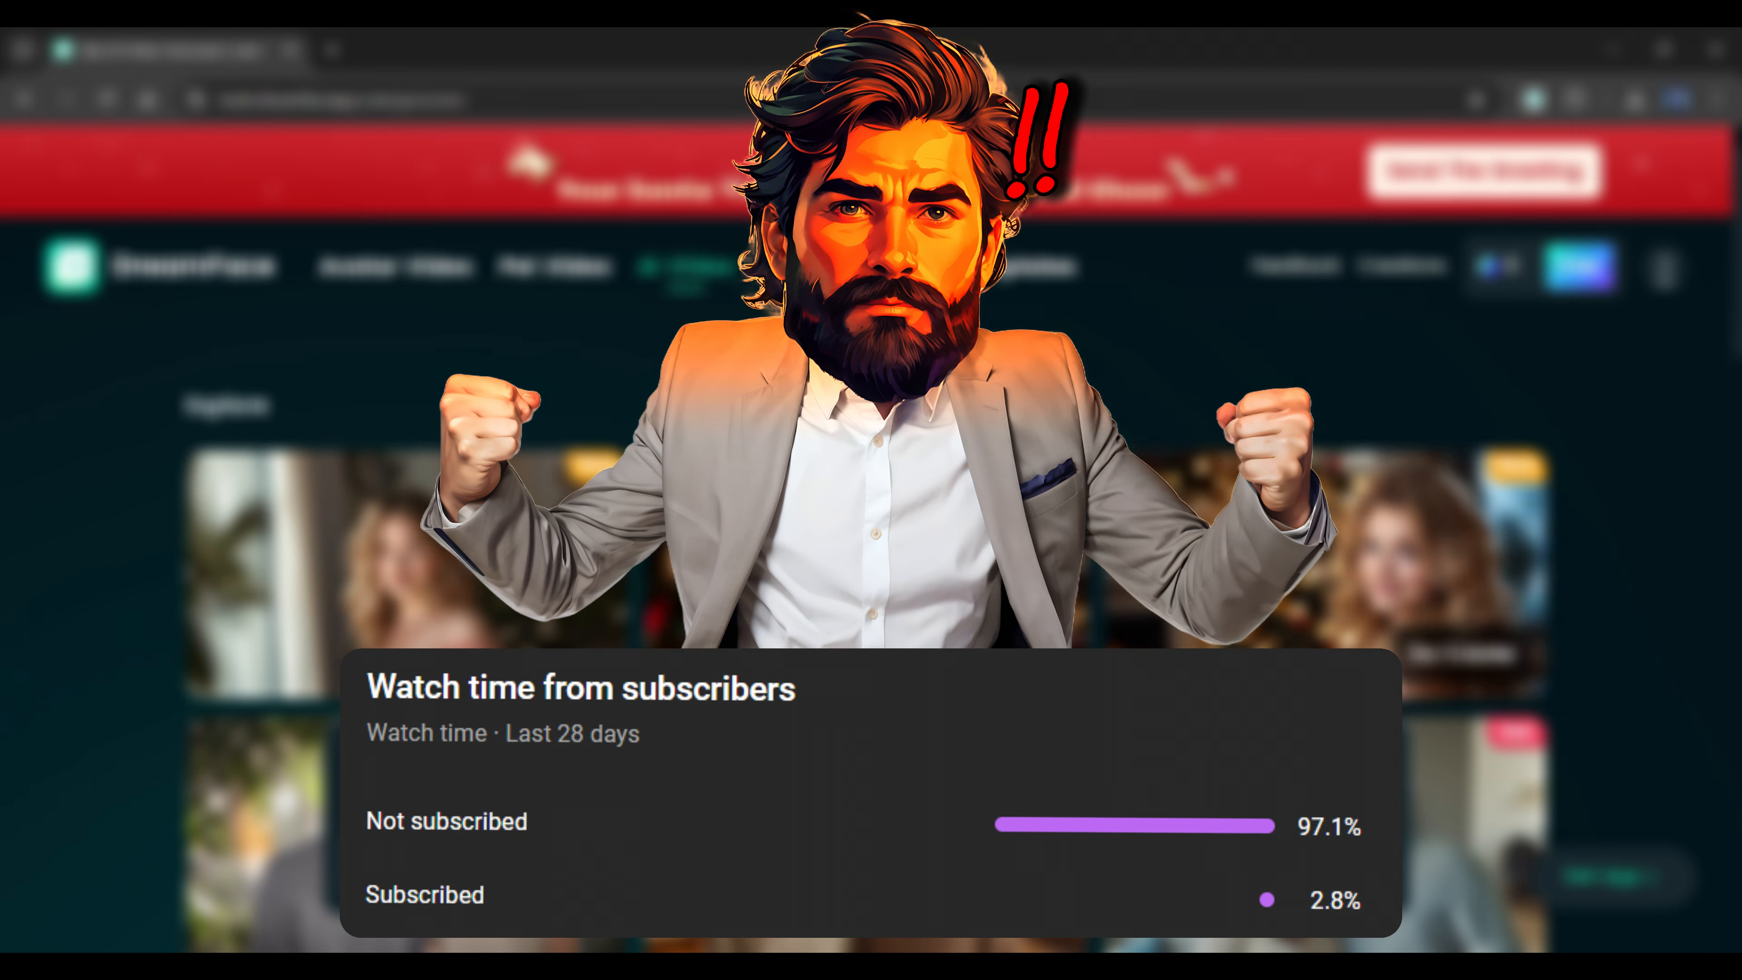
scroll(870, 481, "down", 2)
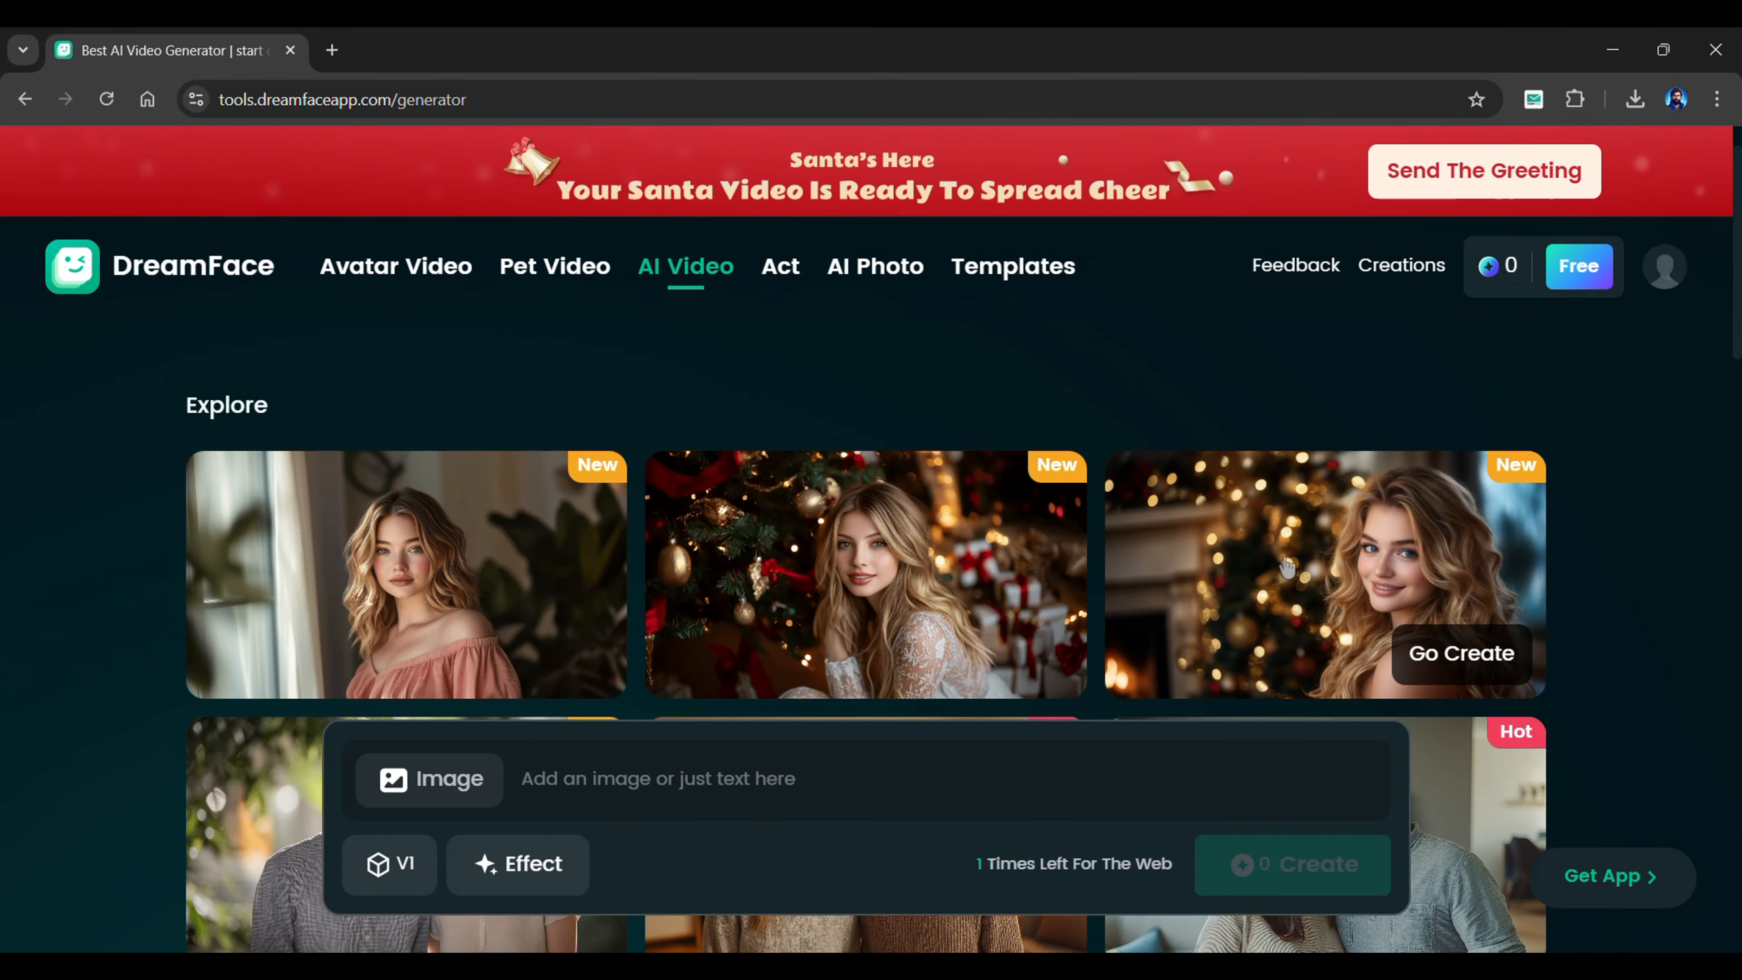
Upload the ai_image photo of the couple to the AI Video generator.
scroll(916, 585, "down", 3)
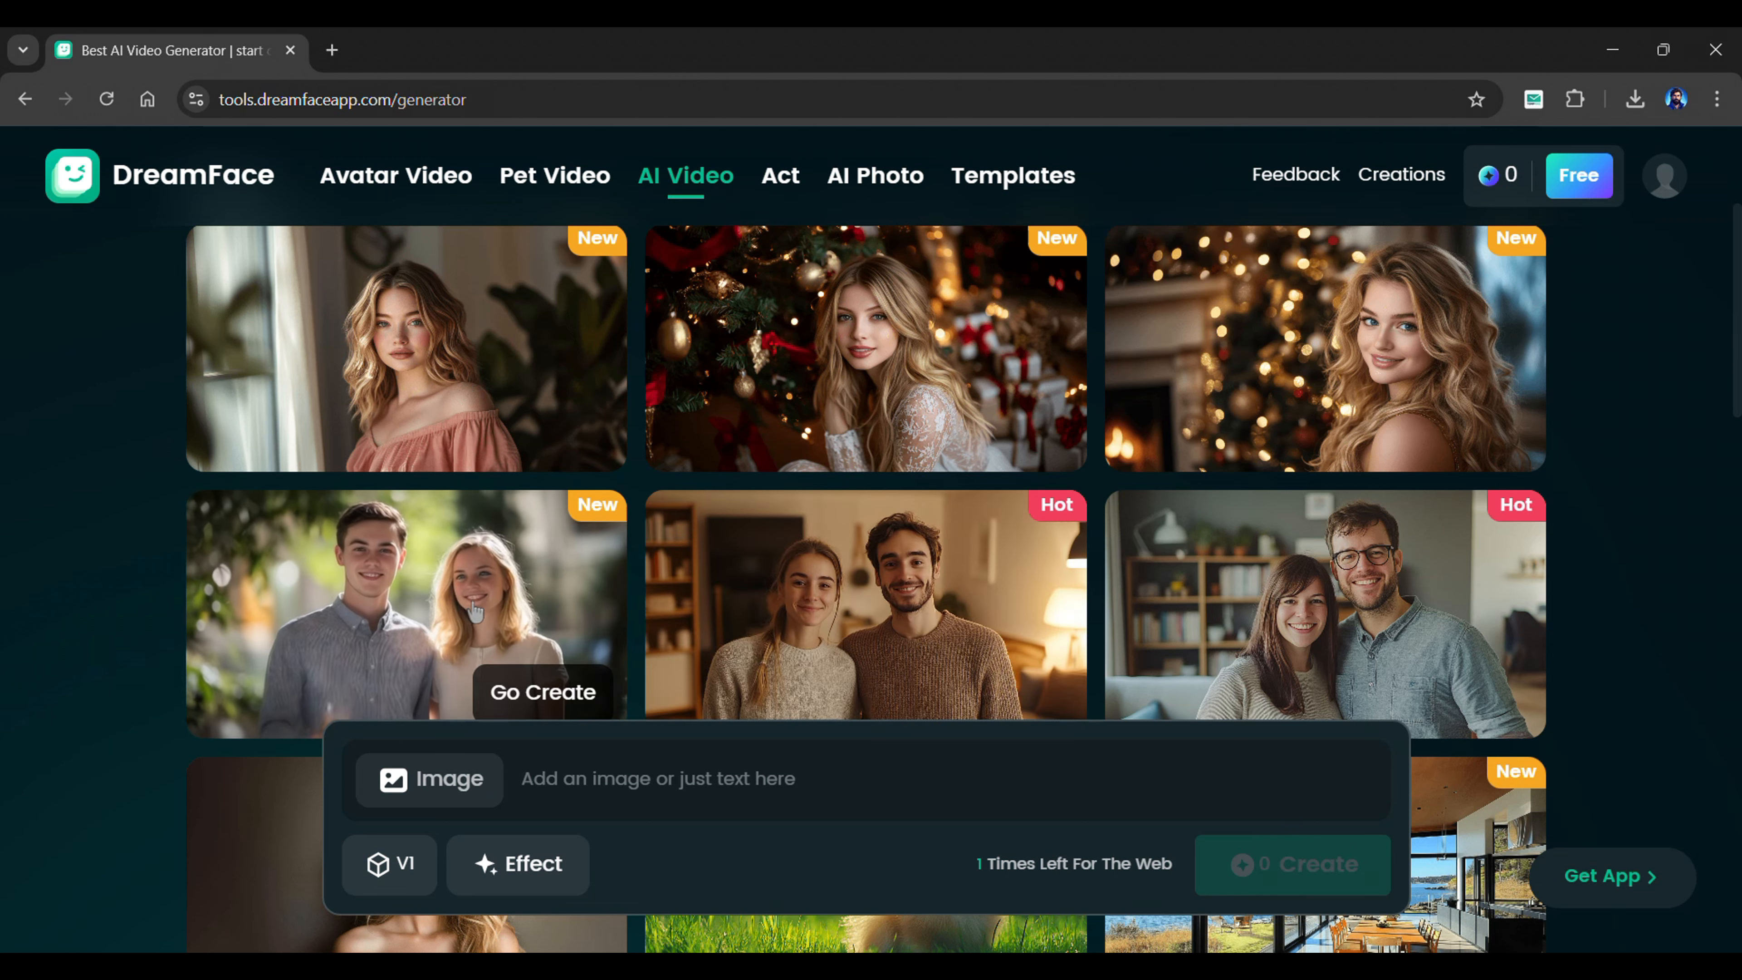
scroll(466, 561, "down", 3)
scroll(617, 621, "down", 2)
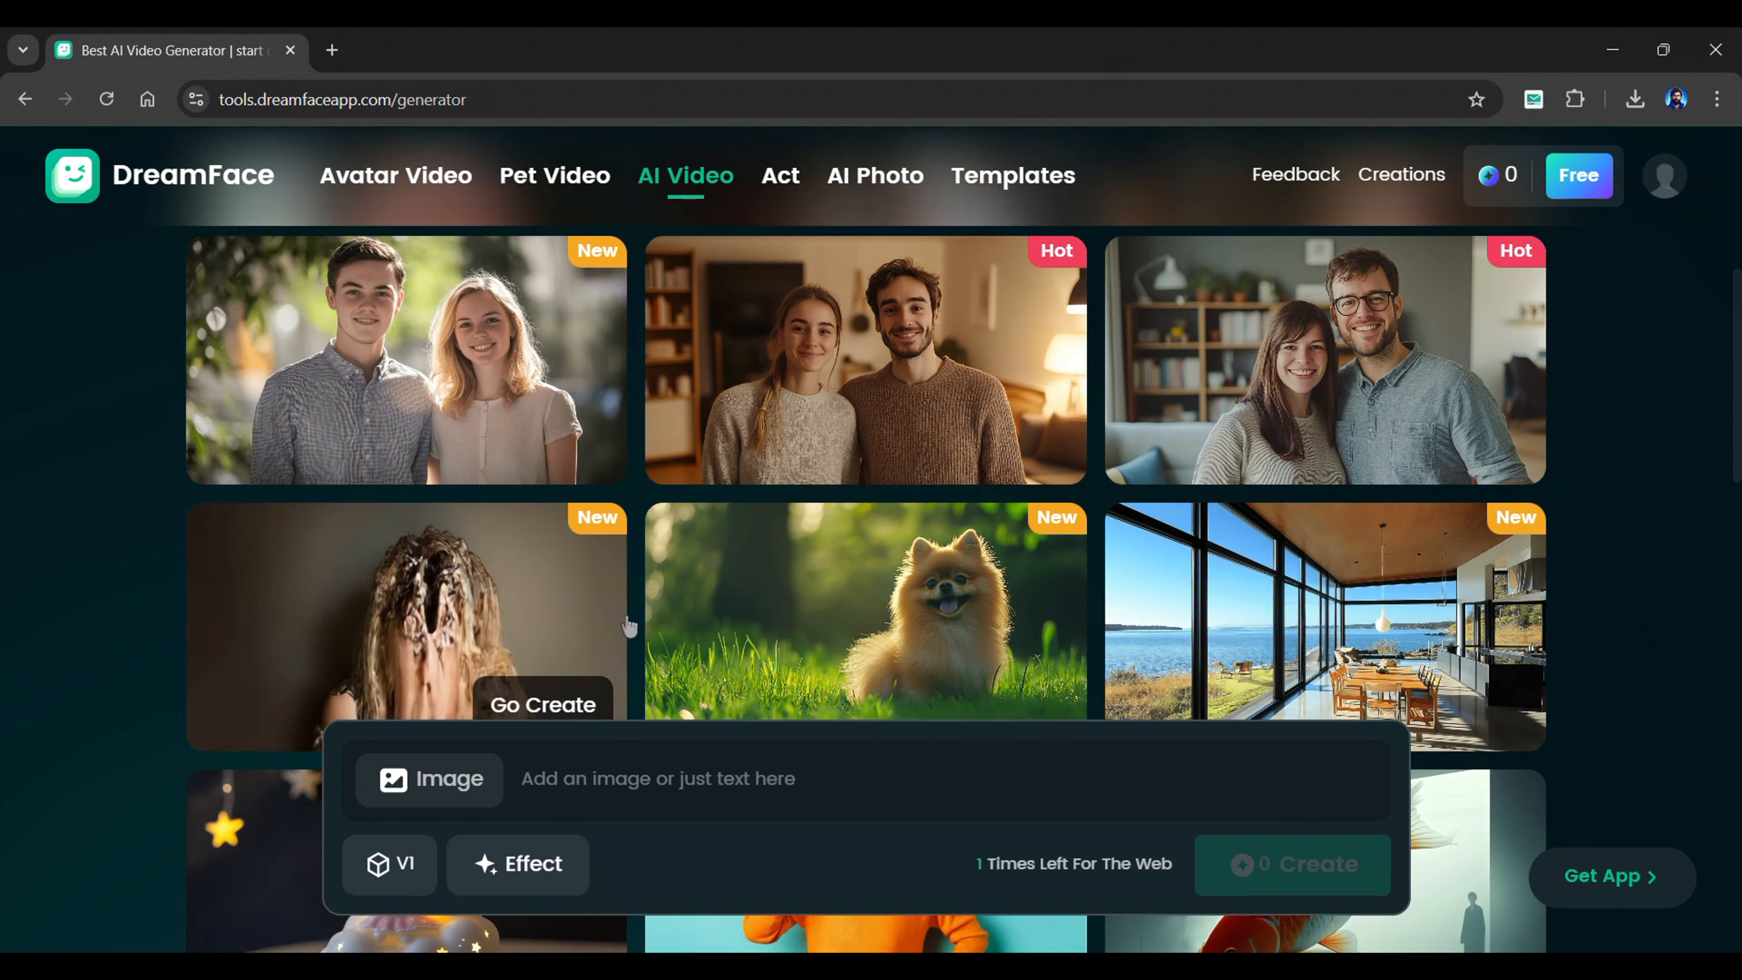
scroll(977, 583, "up", 3)
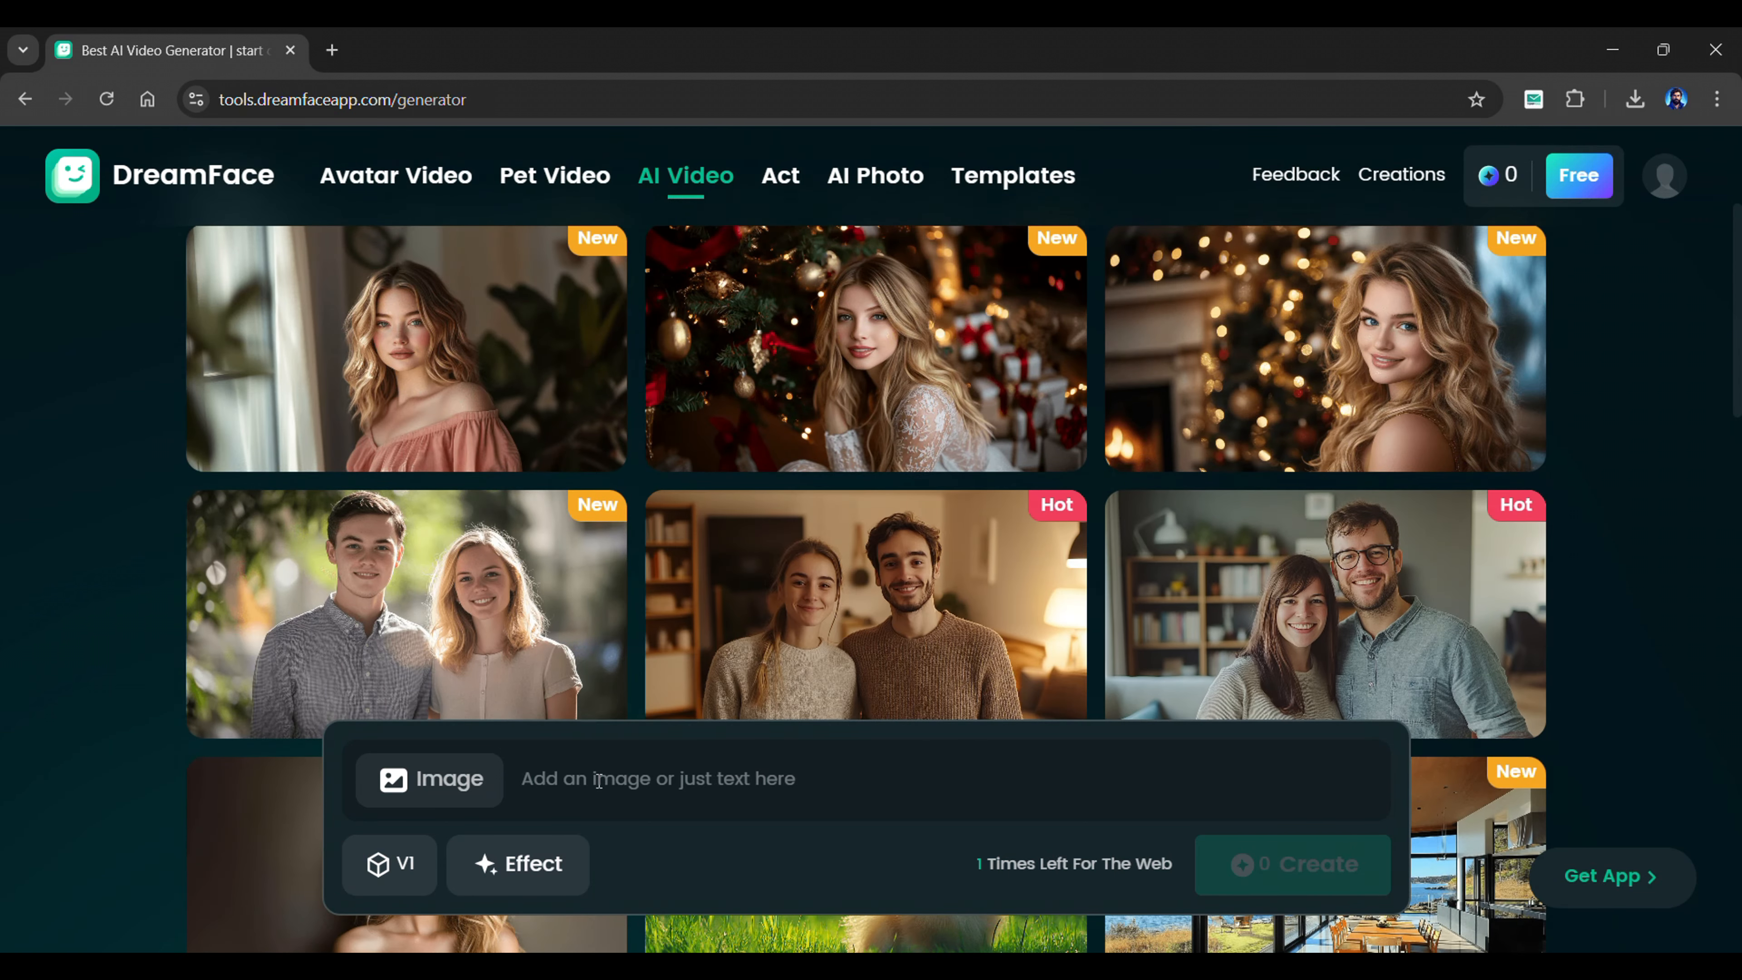
left_click(425, 782)
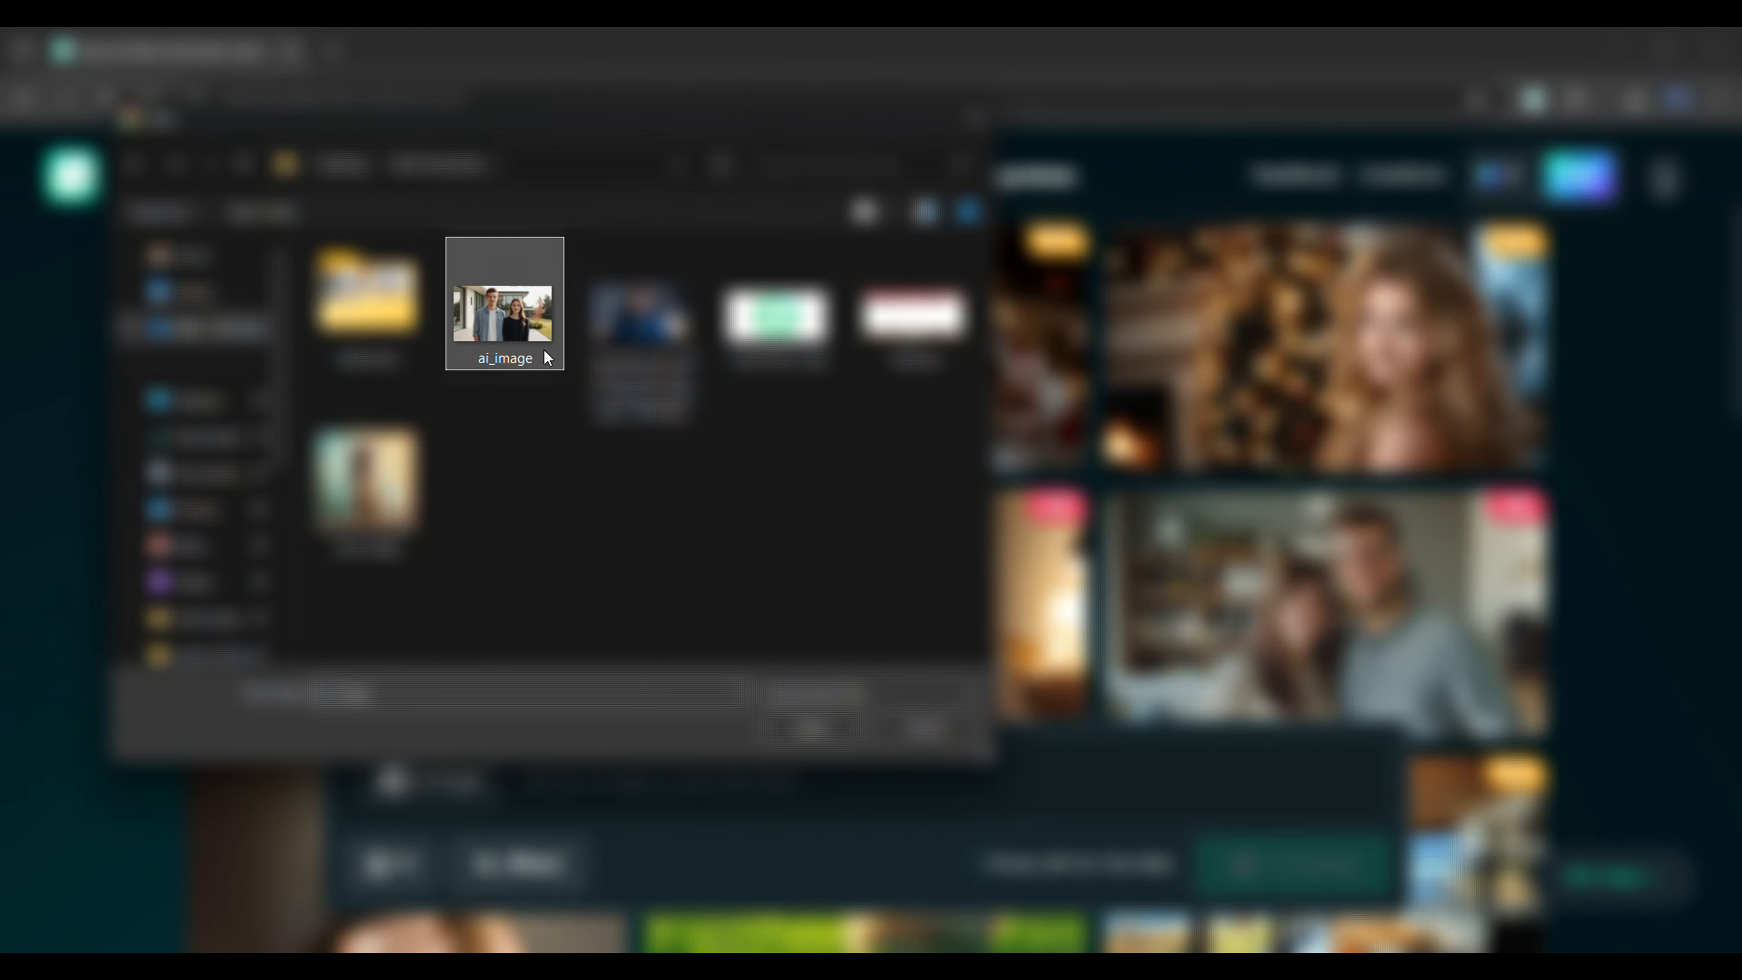
left_click(812, 729)
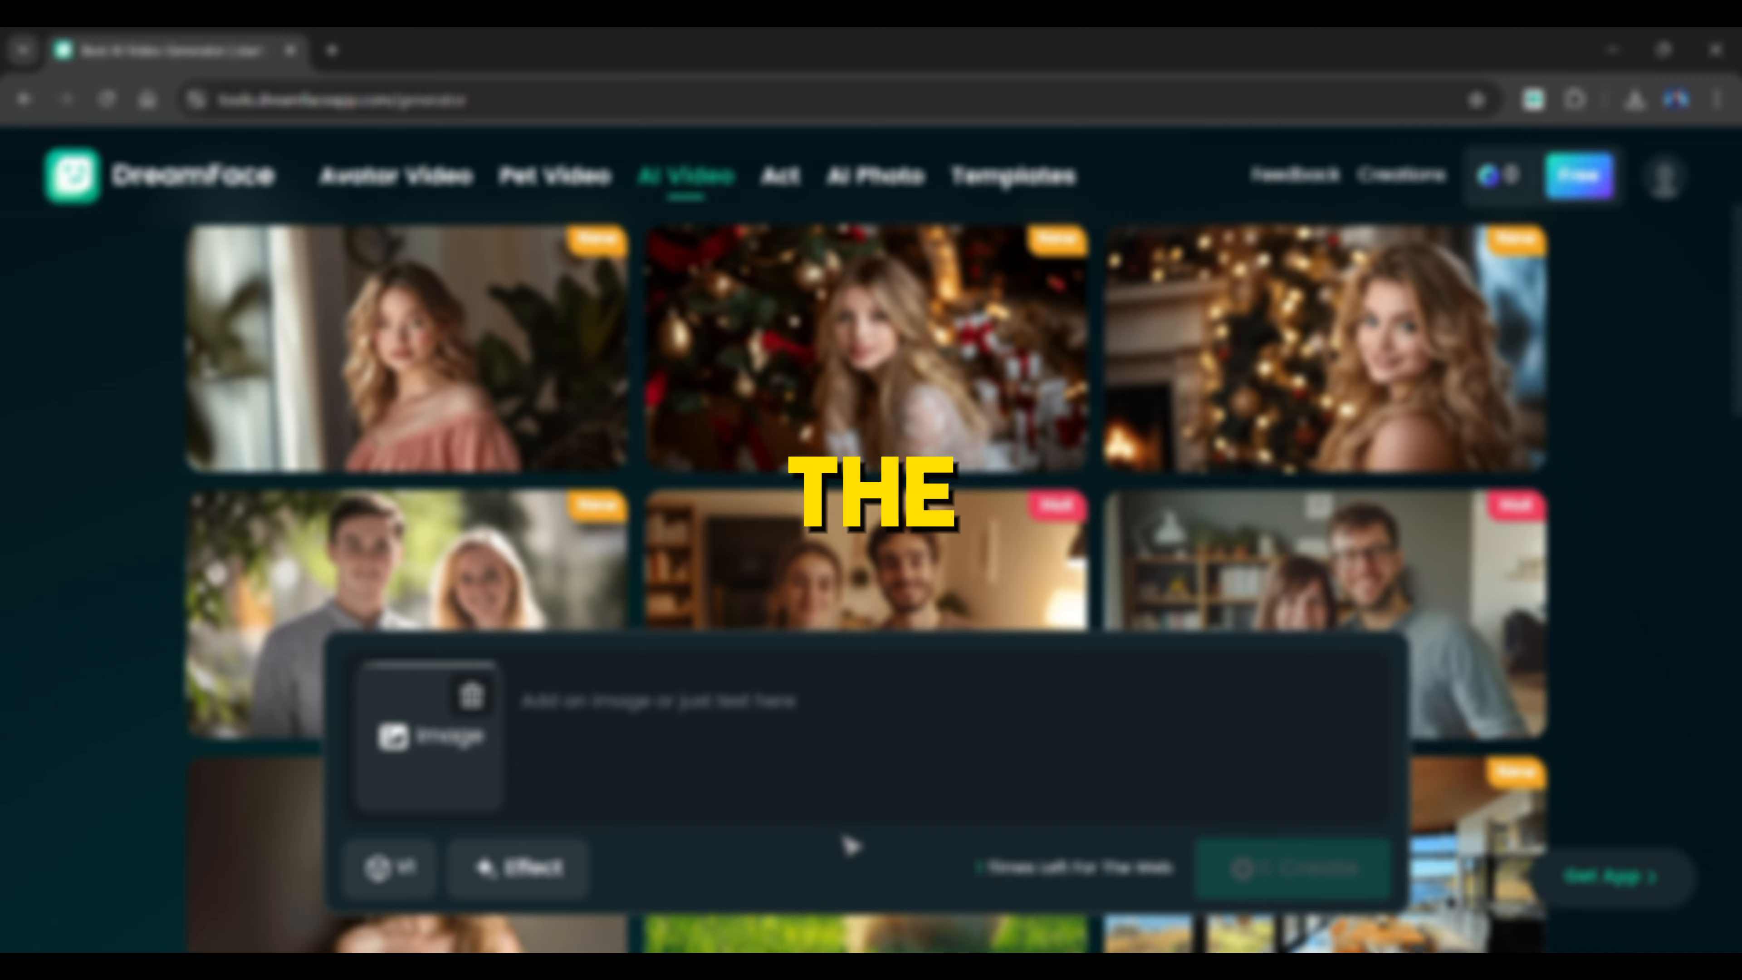
Apply the Hug effect to the couple photo, generate the video and open it from the AI Video creations.
left_click(531, 868)
left_click_drag(1210, 457, 1233, 724)
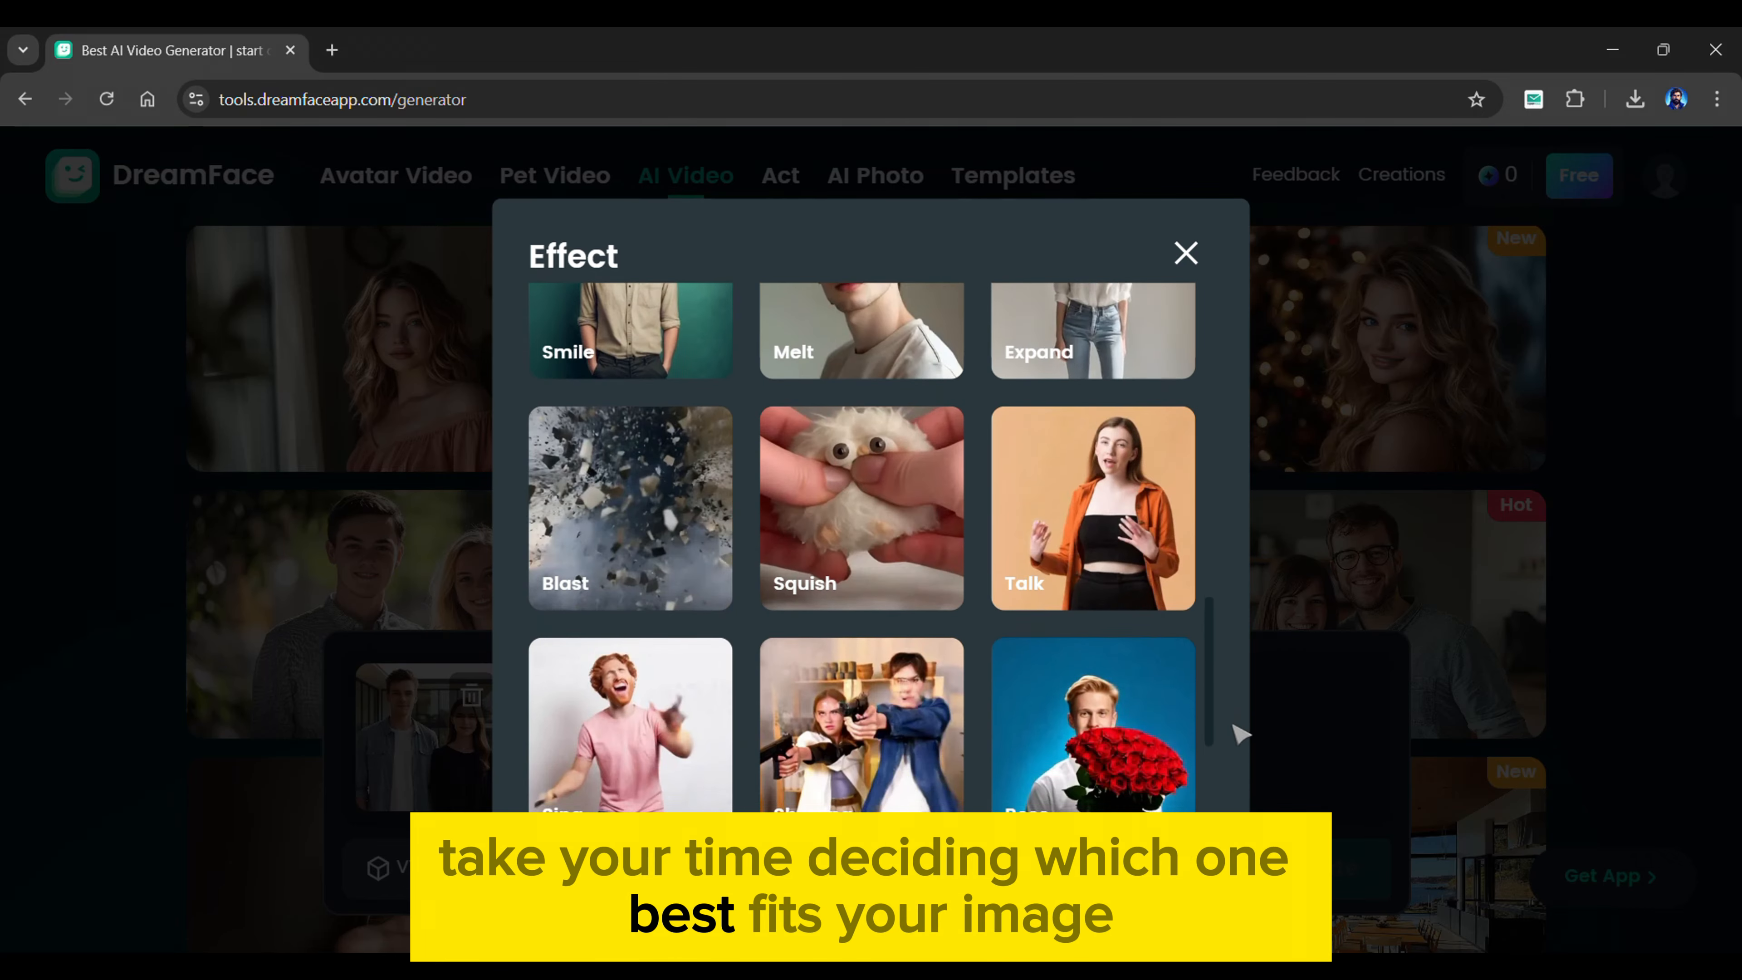
left_click_drag(1234, 804, 1275, 414)
left_click(1121, 395)
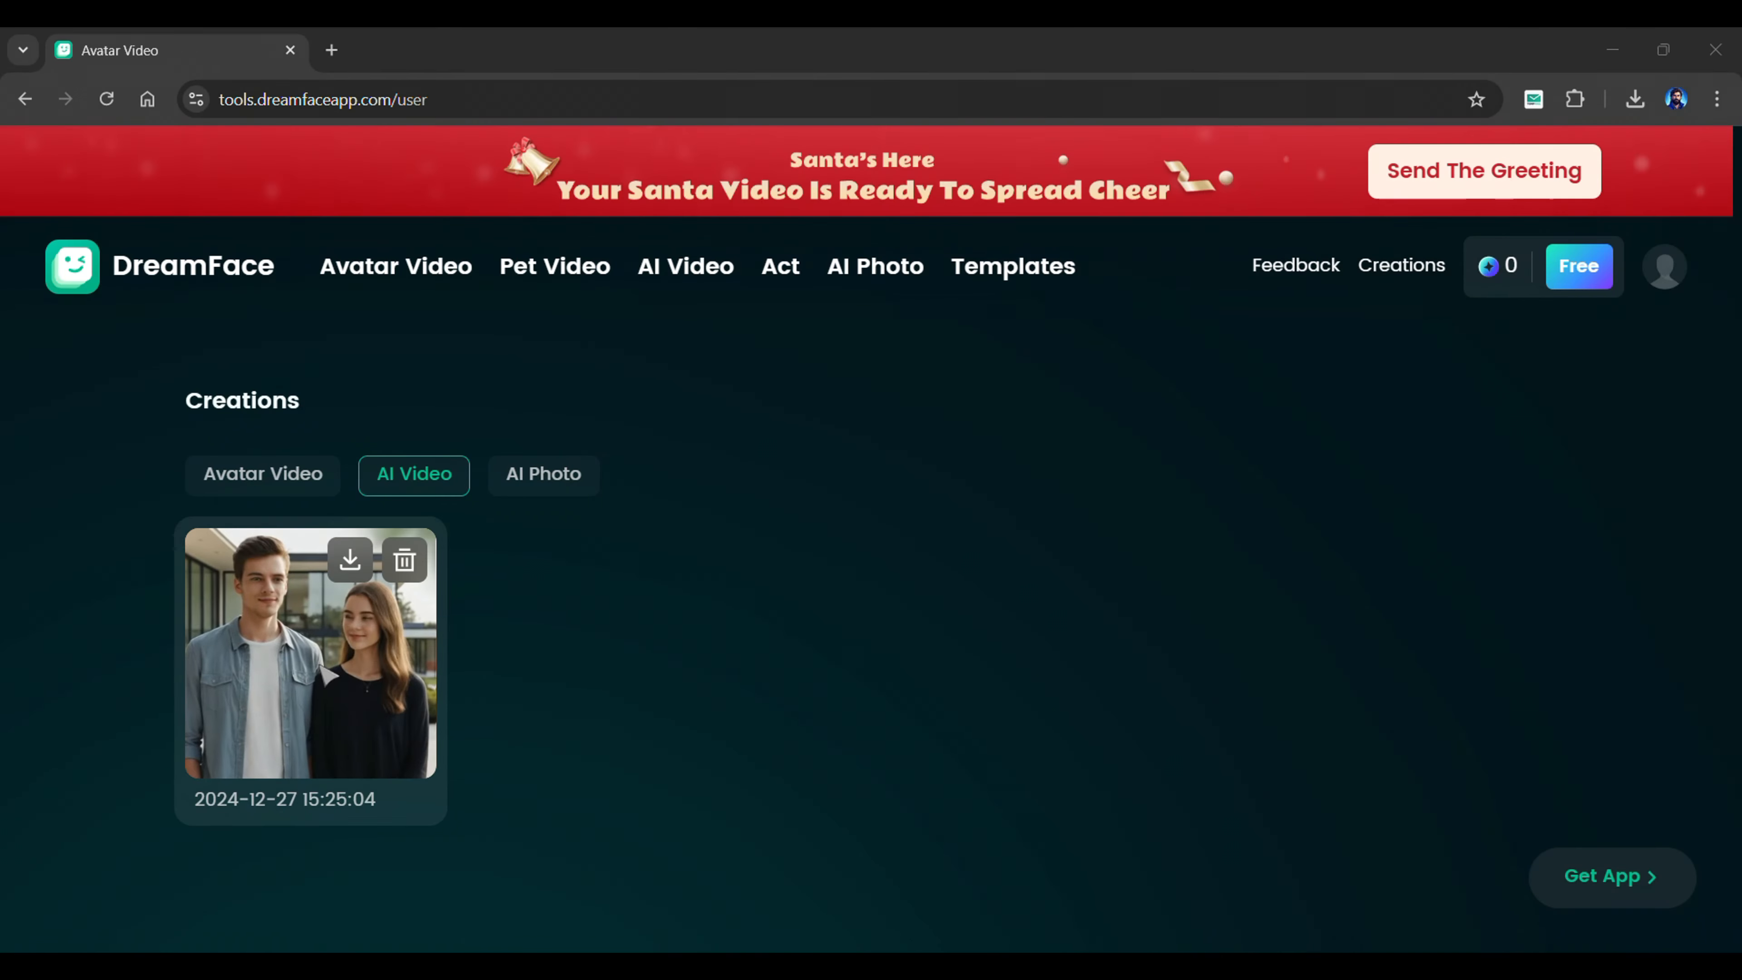
left_click(320, 667)
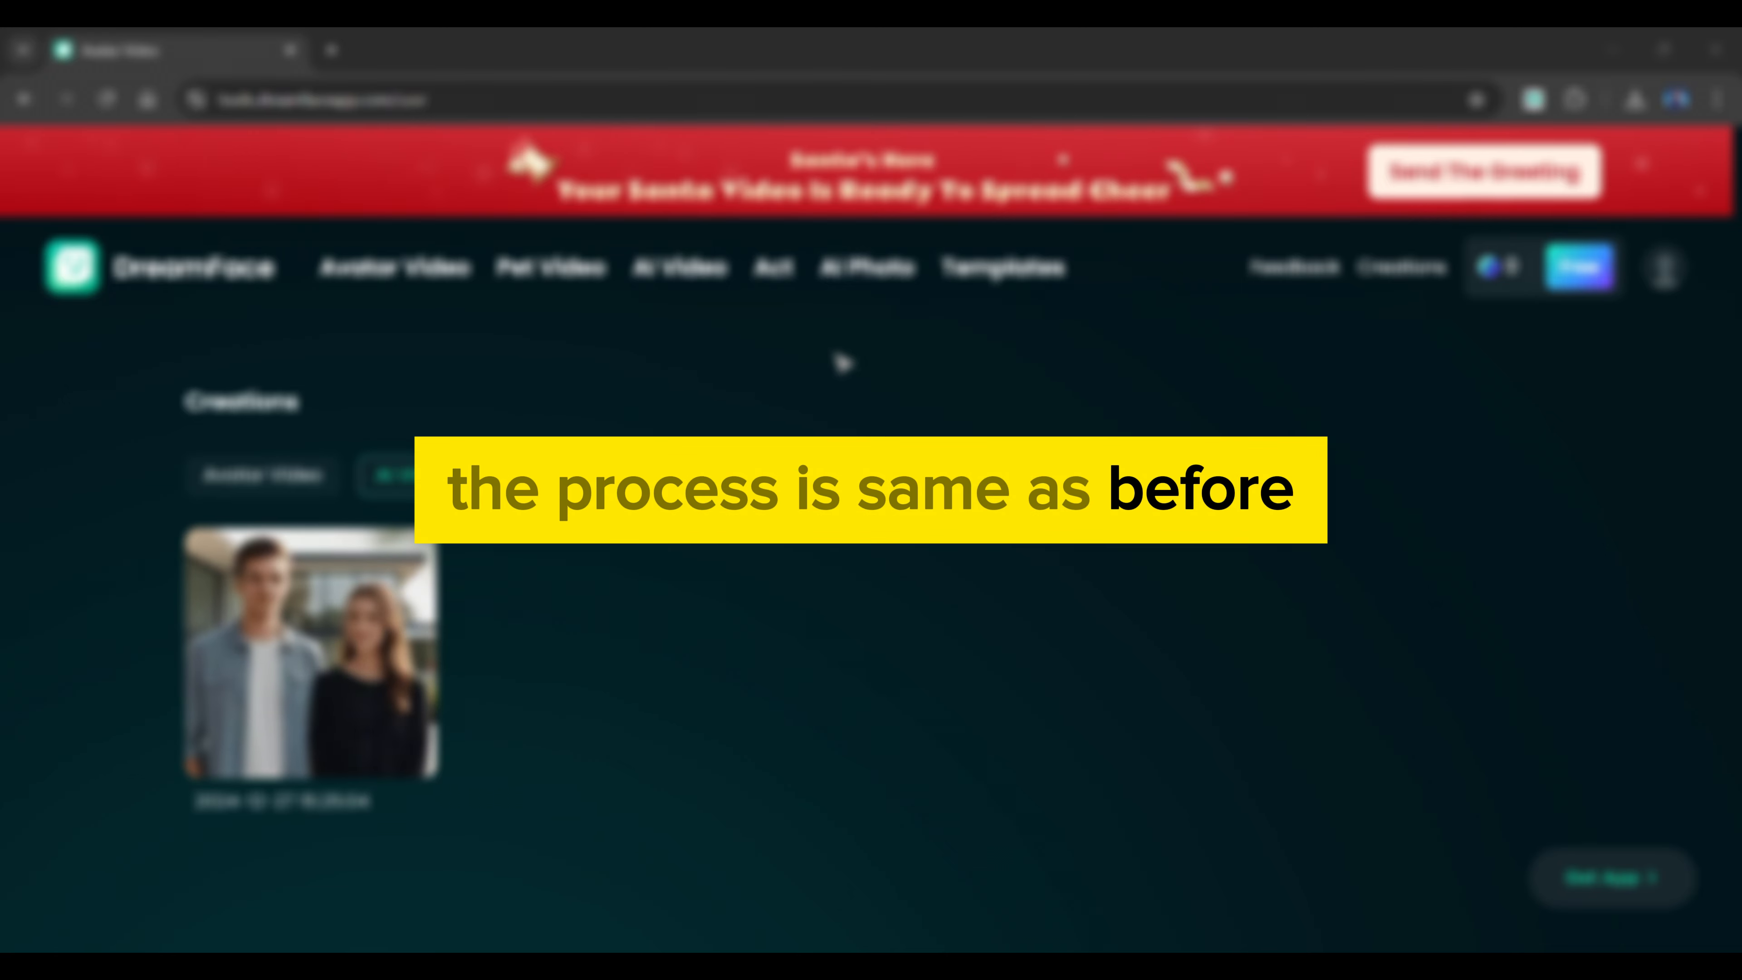
Return to the AI Video generator and upload the ai_images photo of the single standing man.
left_click(689, 282)
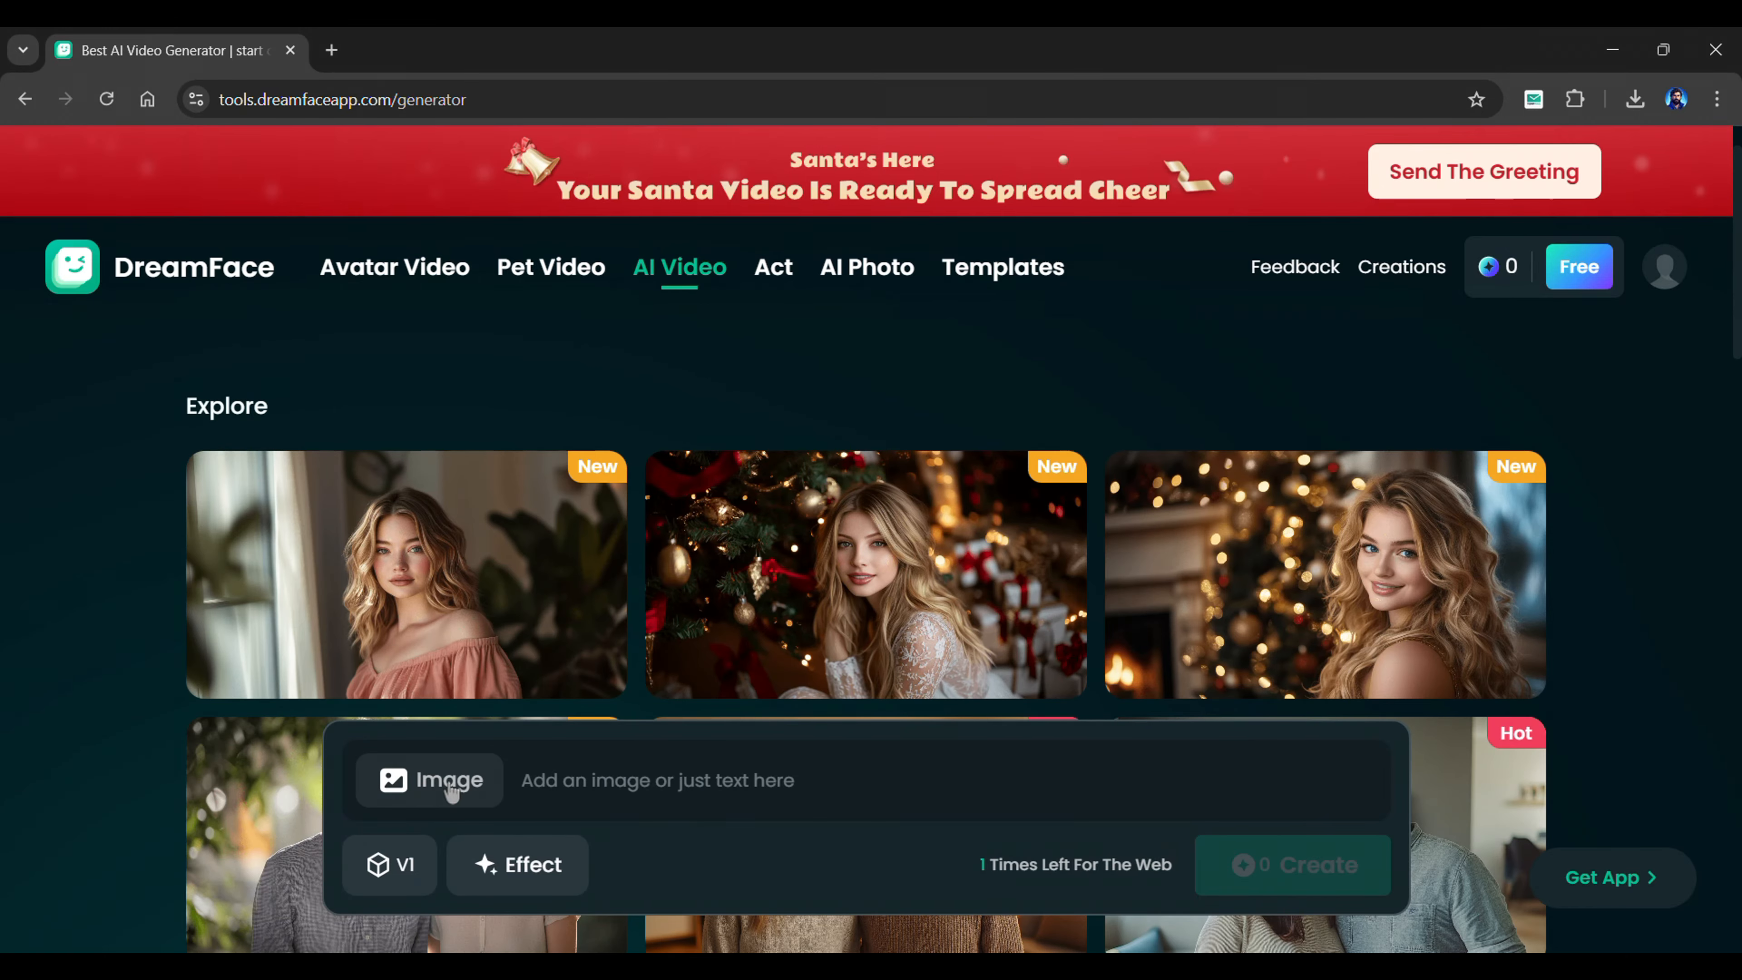
left_click(450, 791)
left_click(647, 333)
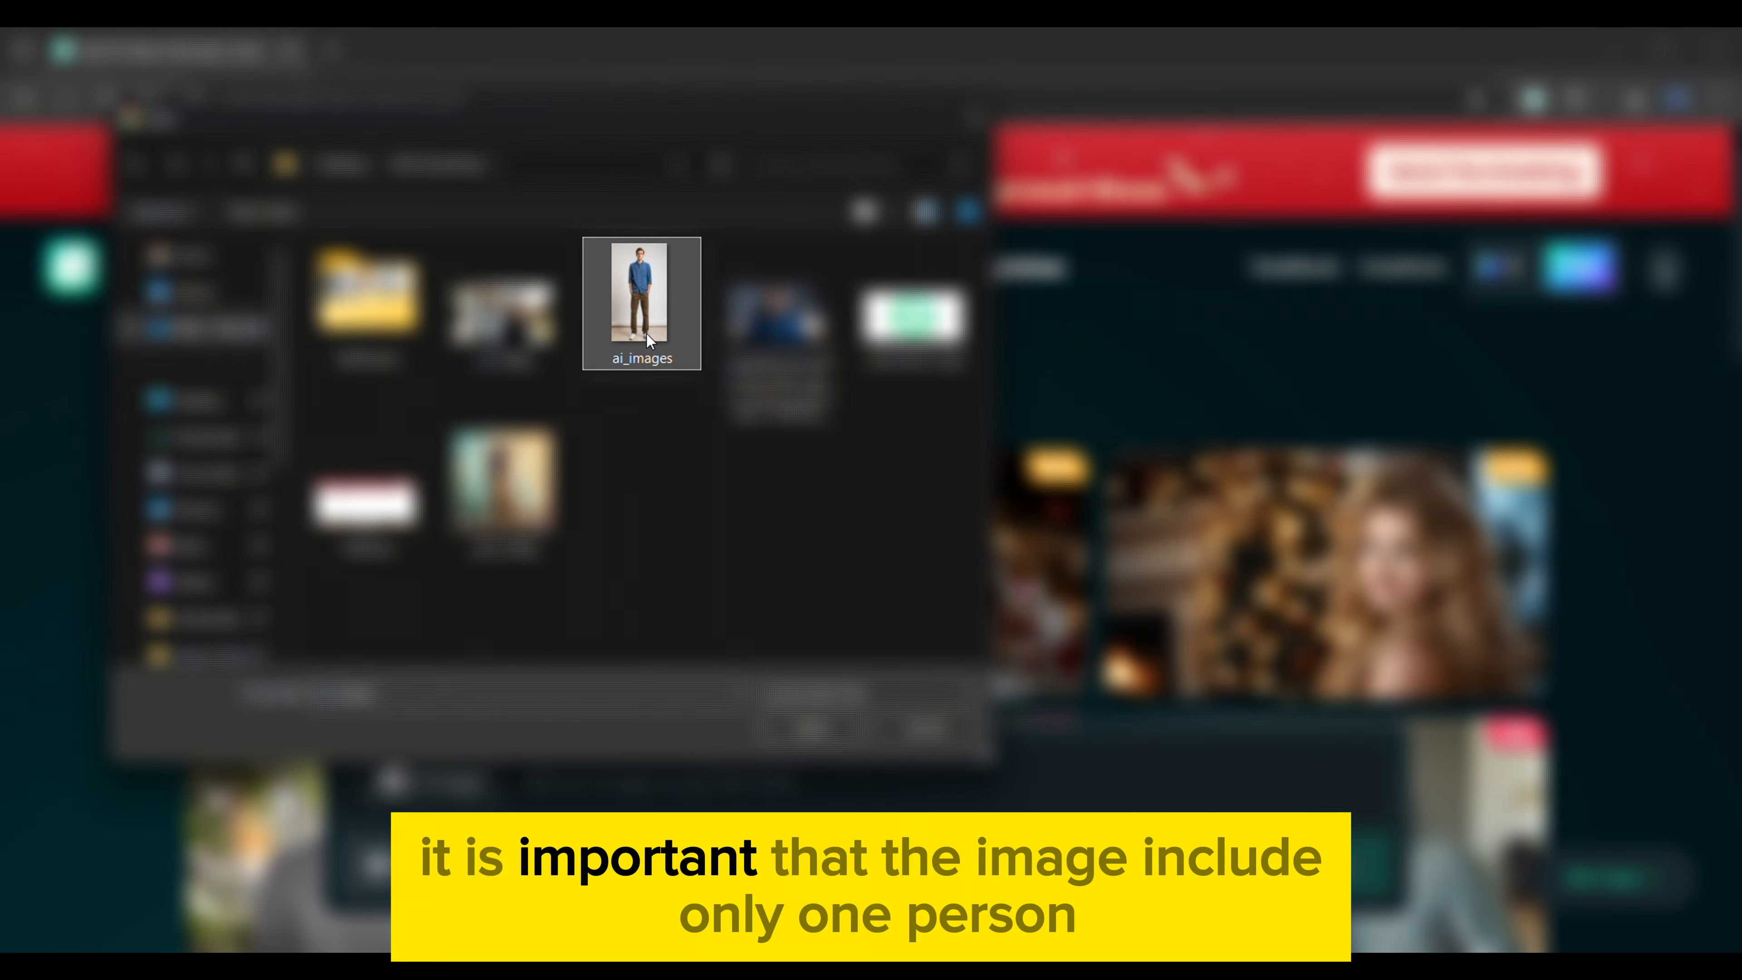
double_click(647, 334)
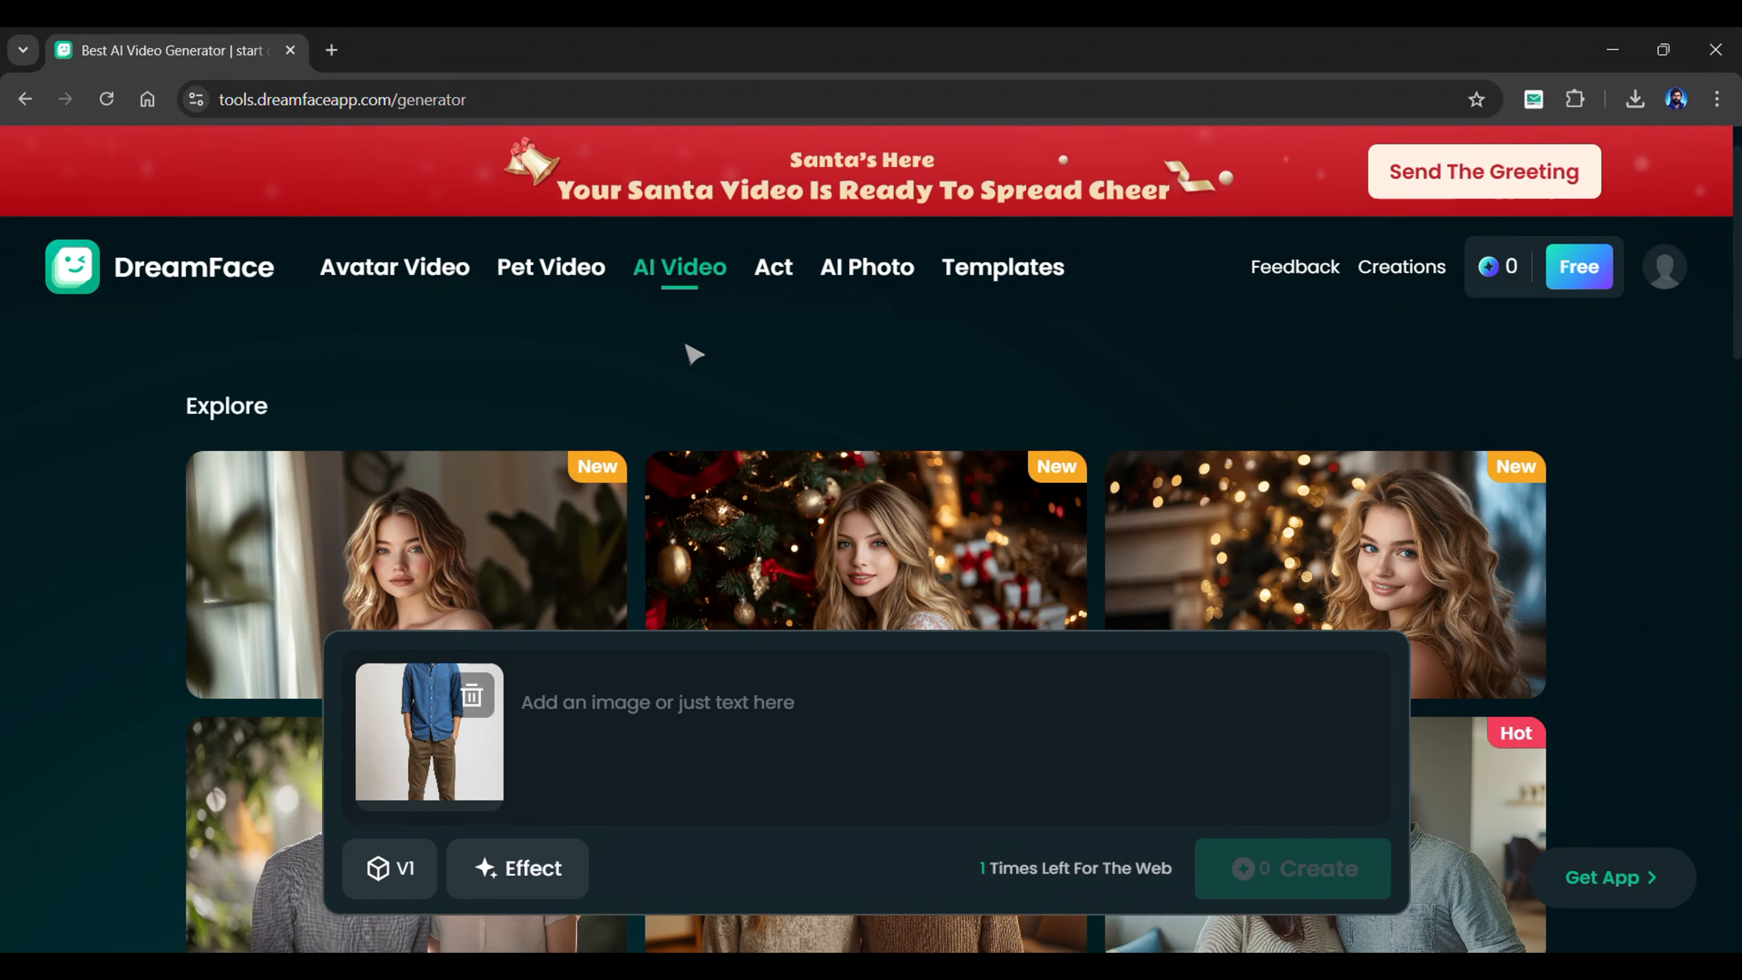
Apply the Walk effect to the standing man's photo, generate the video and open it from the AI Video creations.
left_click(565, 870)
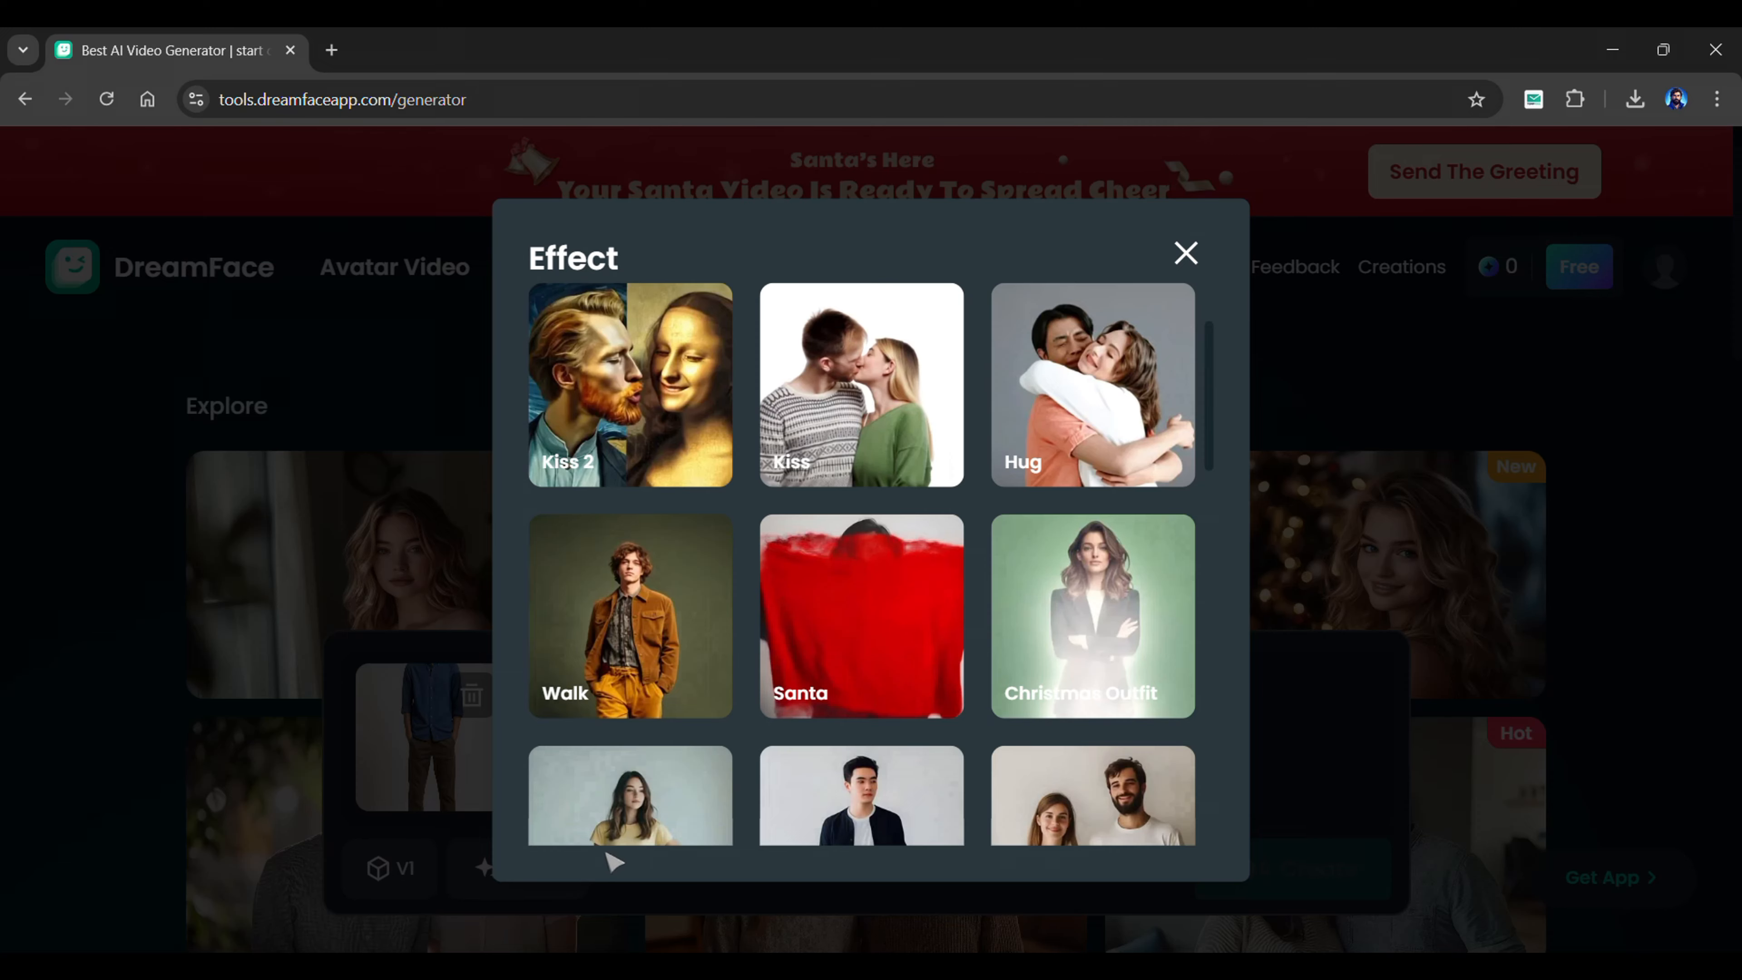
left_click(663, 637)
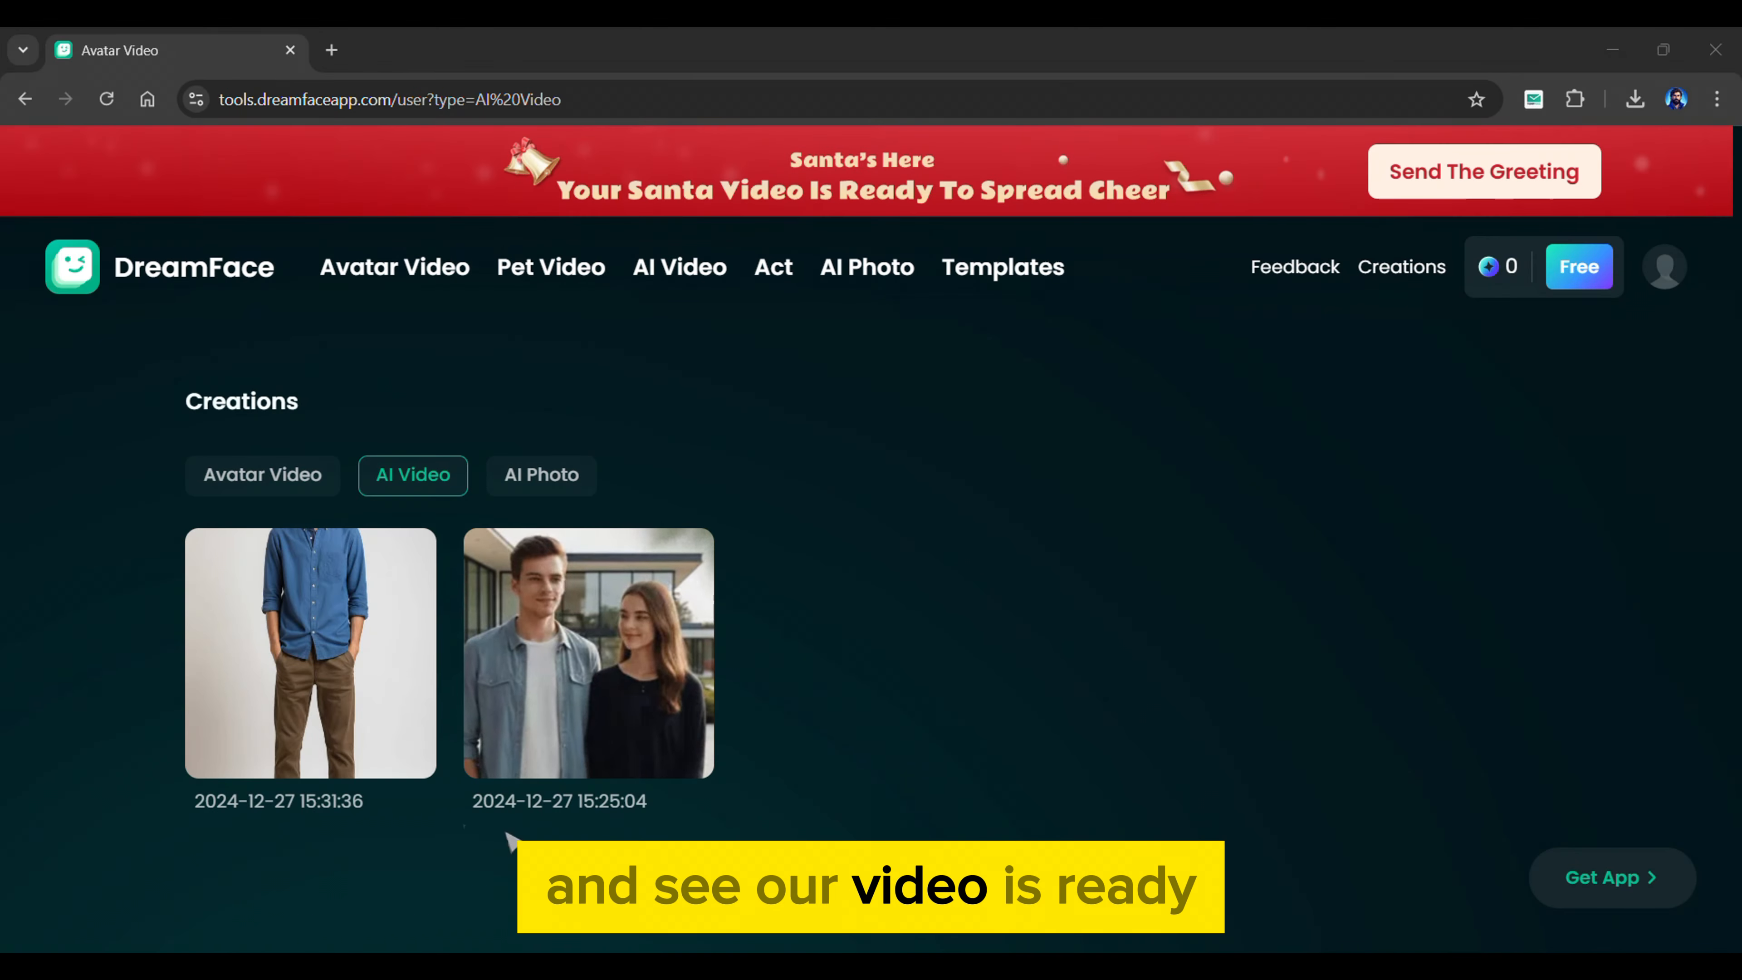
left_click(370, 727)
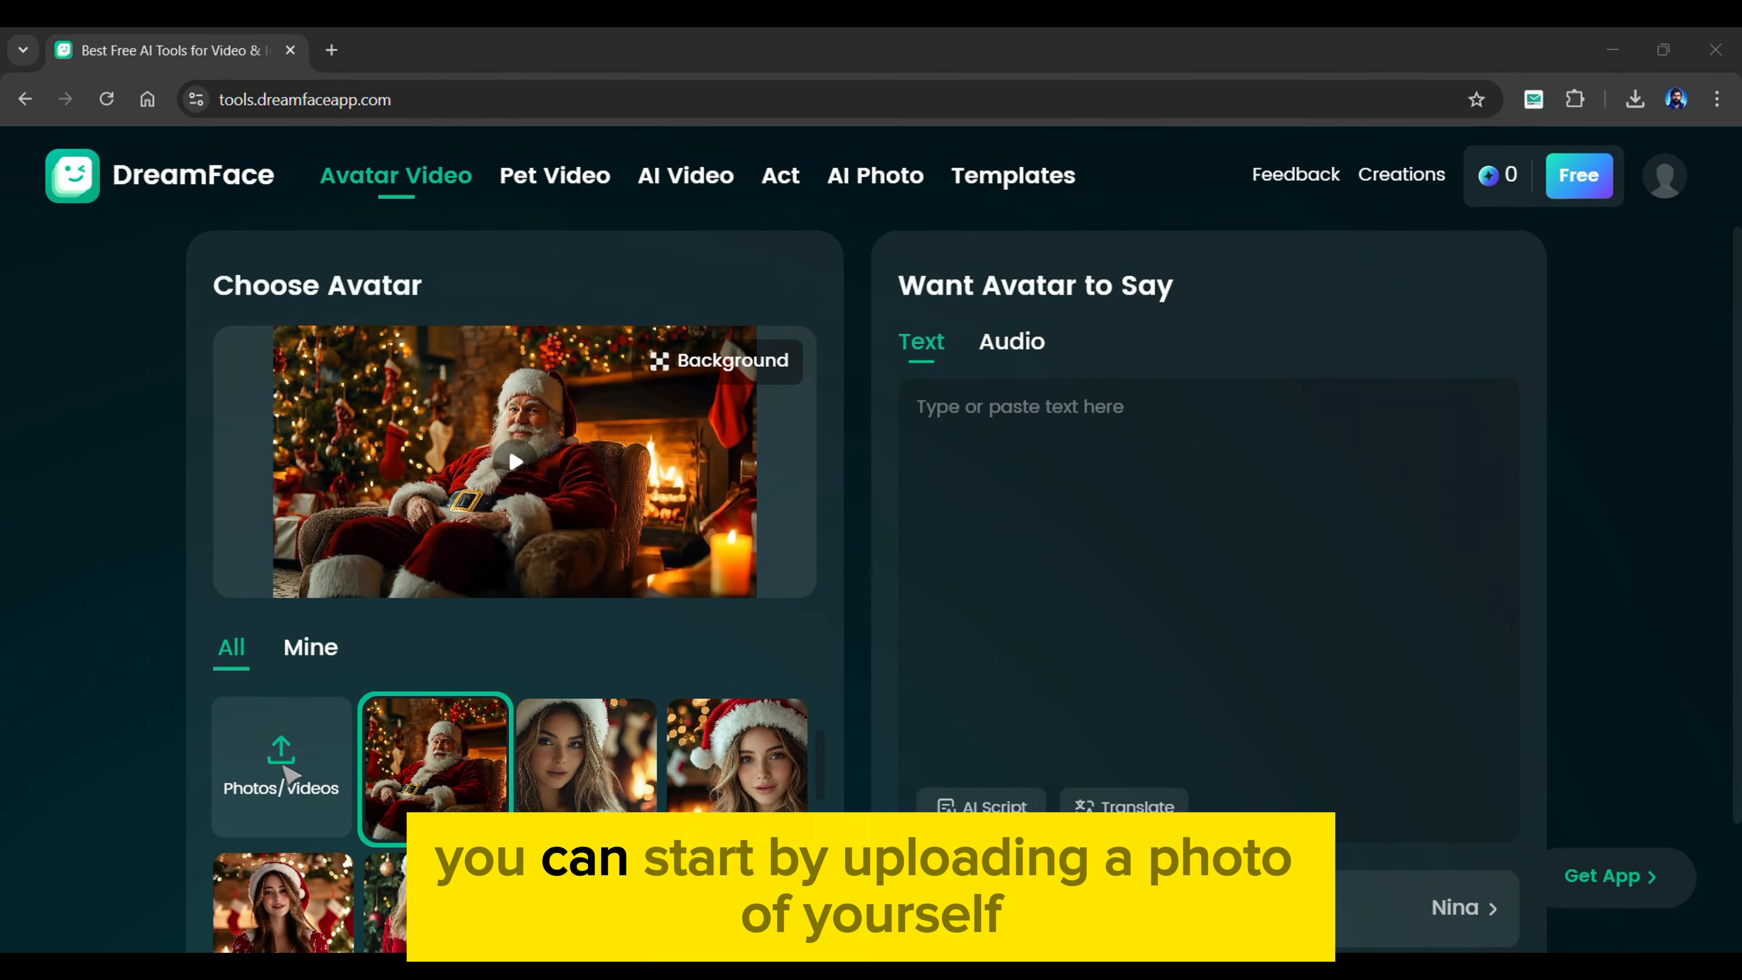
Examine the options for uploading a custom photo or video as the avatar.
left_click(287, 774)
left_click(631, 549)
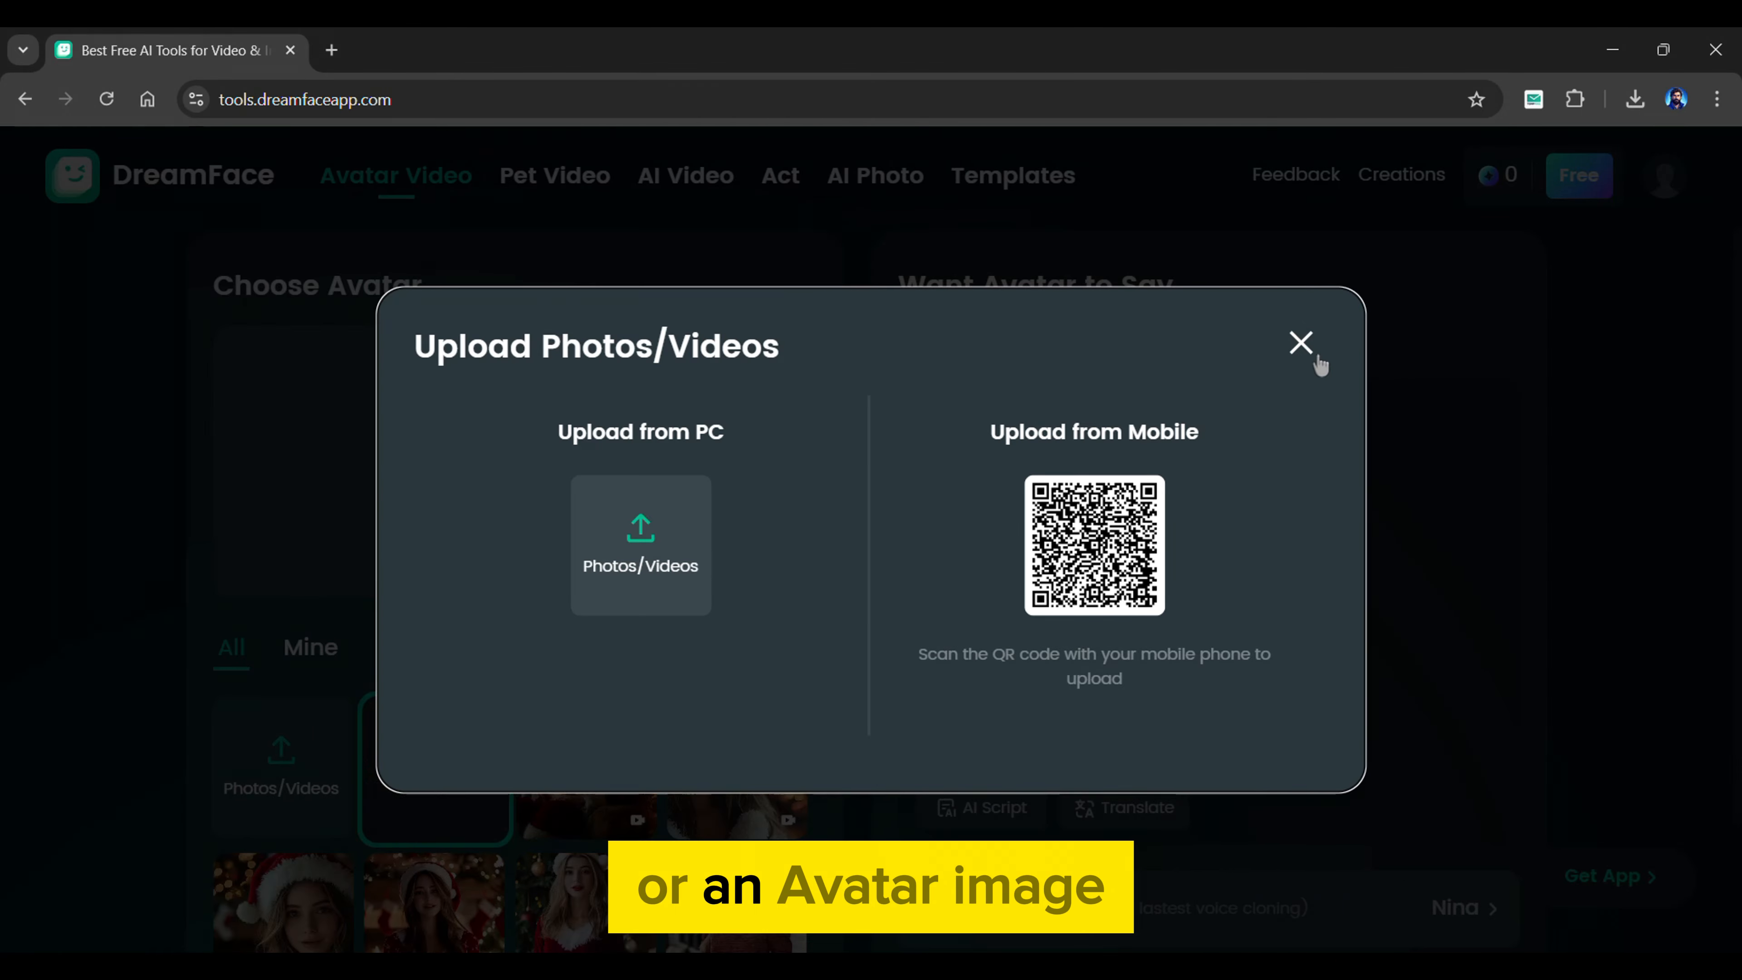
left_click(1316, 358)
Choose the woman in the black suit with clasped hands as the avatar for the Avatar Video.
scroll(773, 741, "down", 5)
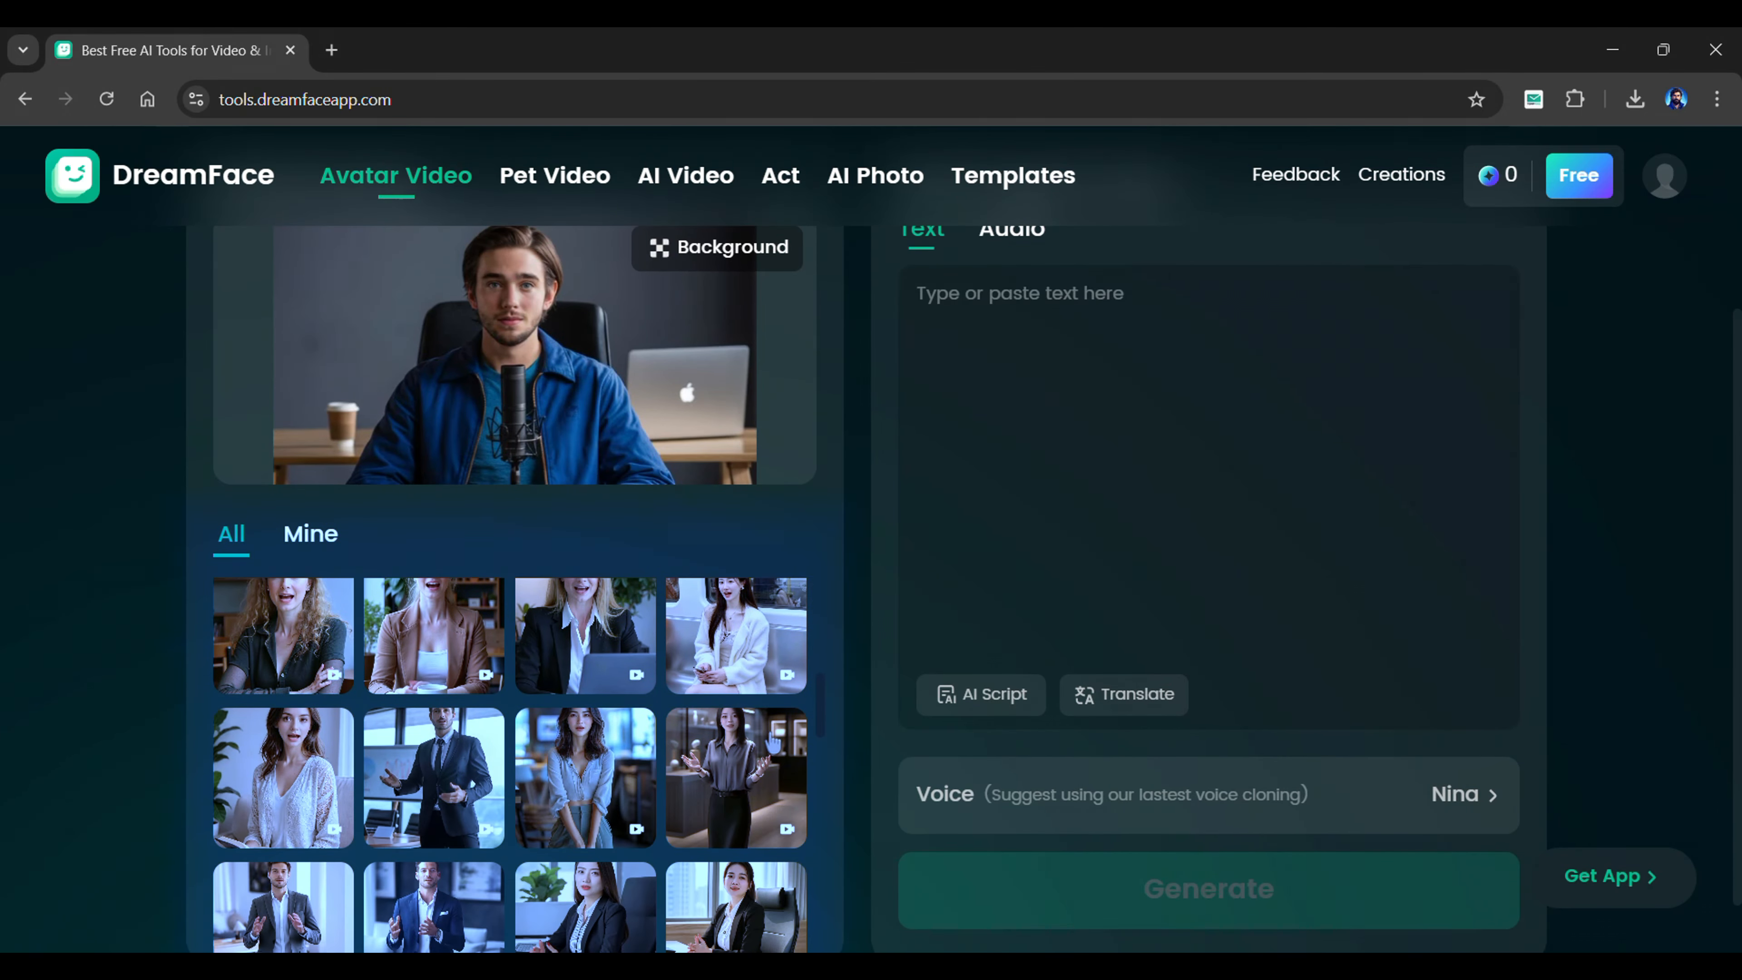
scroll(773, 742, "down", 10)
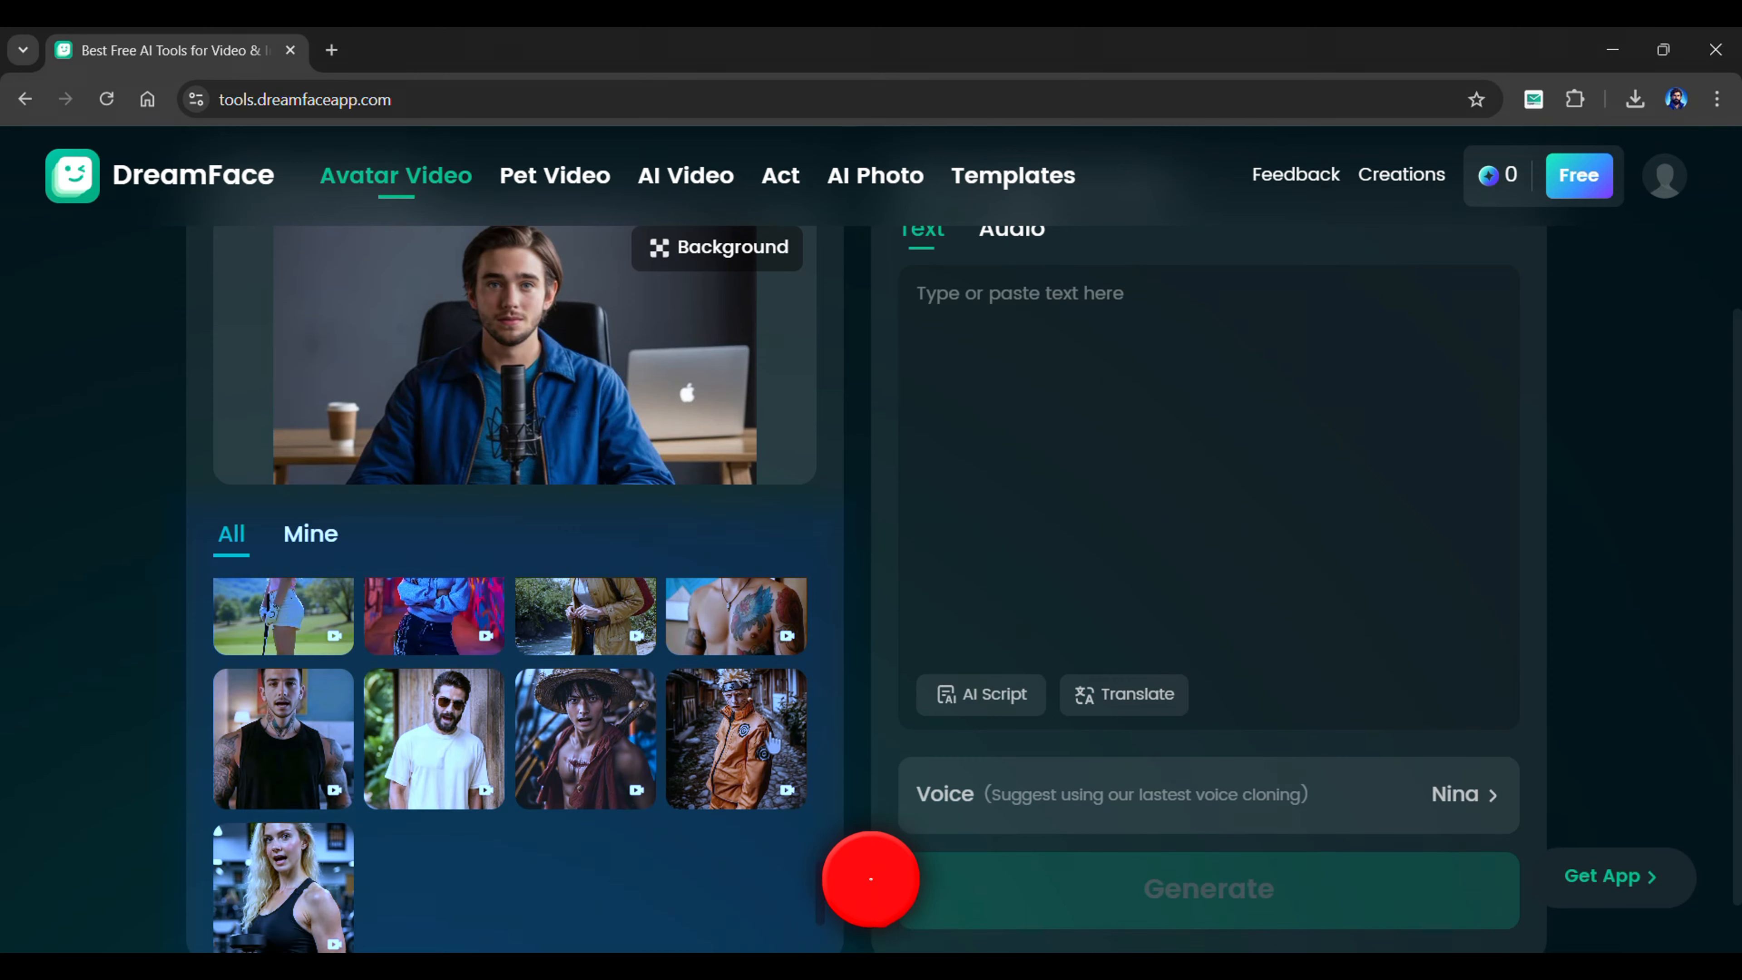
scroll(773, 744, "up", 10)
left_click(283, 755)
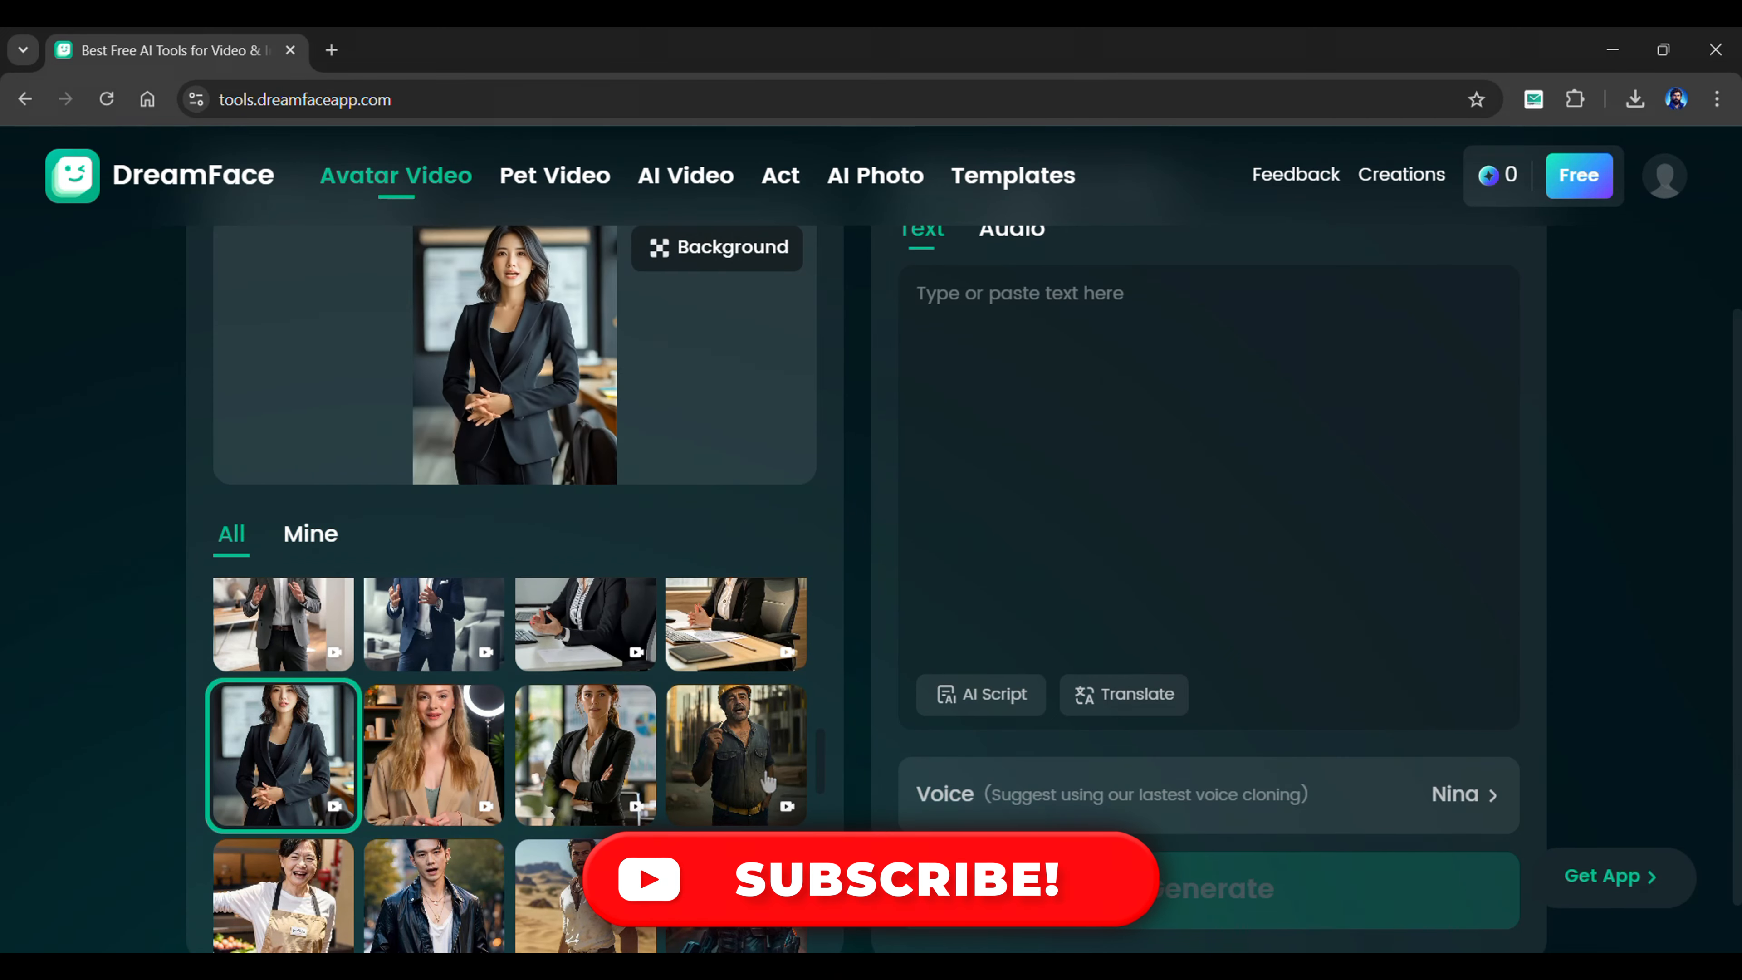
scroll(871, 770, "up", 3)
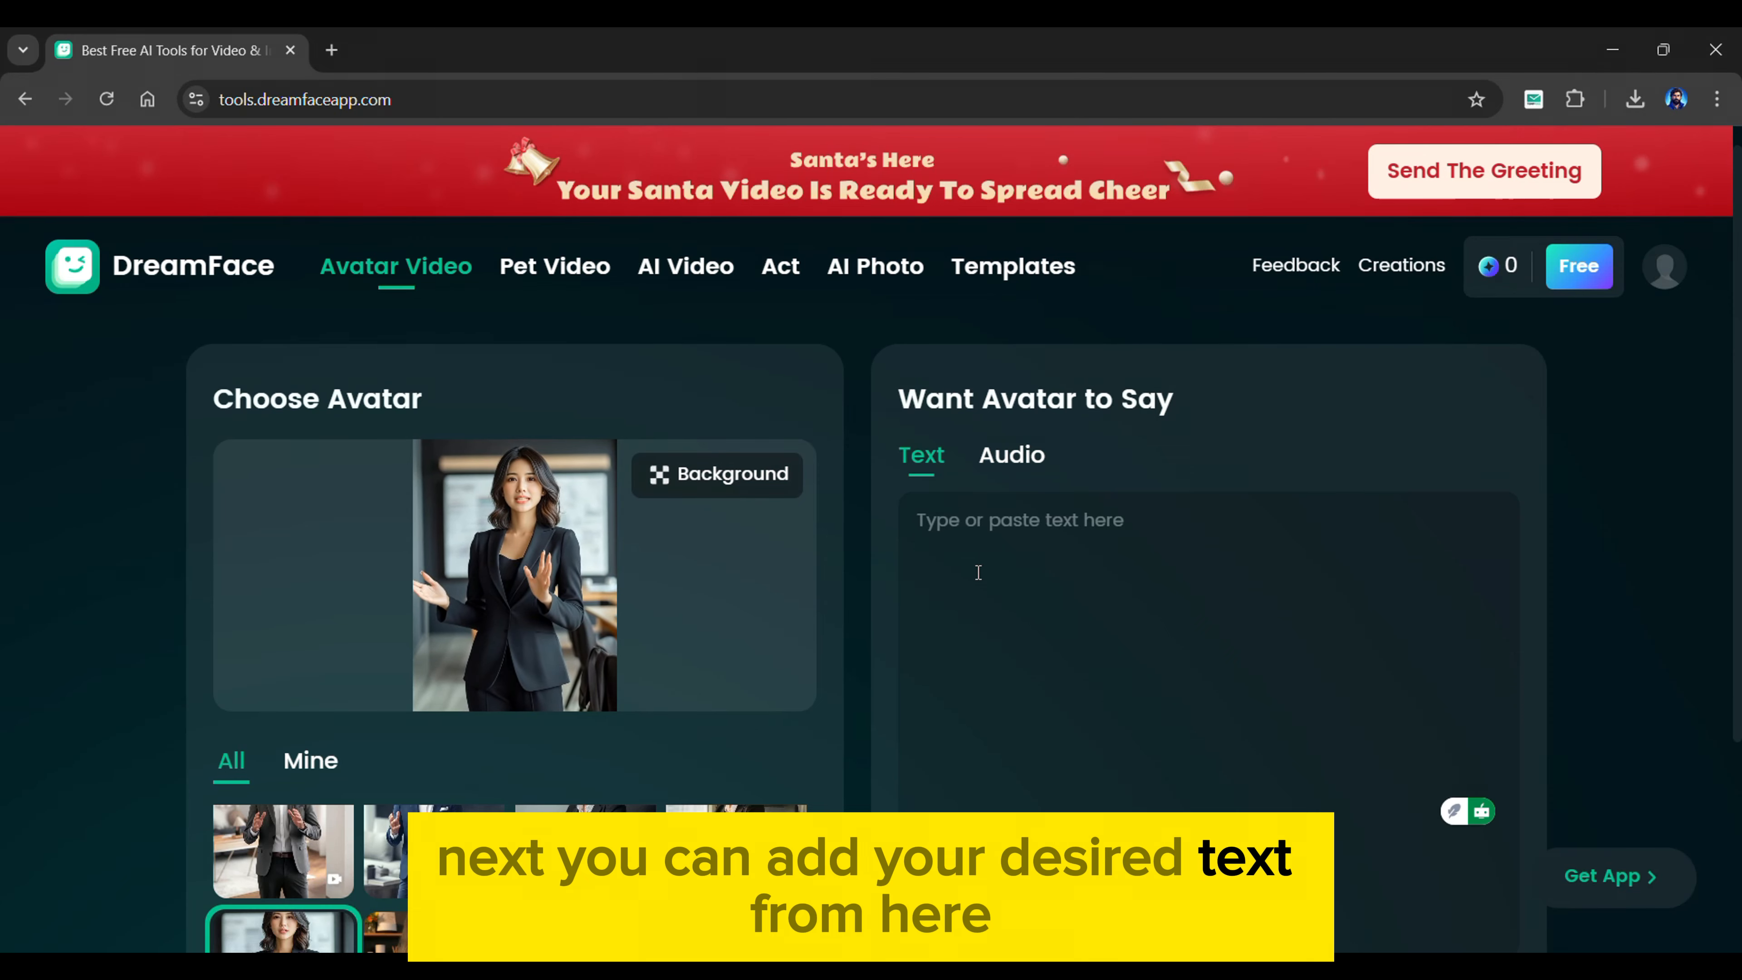
Examine the Female, Male and Child categories of the public voices for the avatar's text-to-speech.
scroll(917, 723, "down", 3)
left_click(1152, 773)
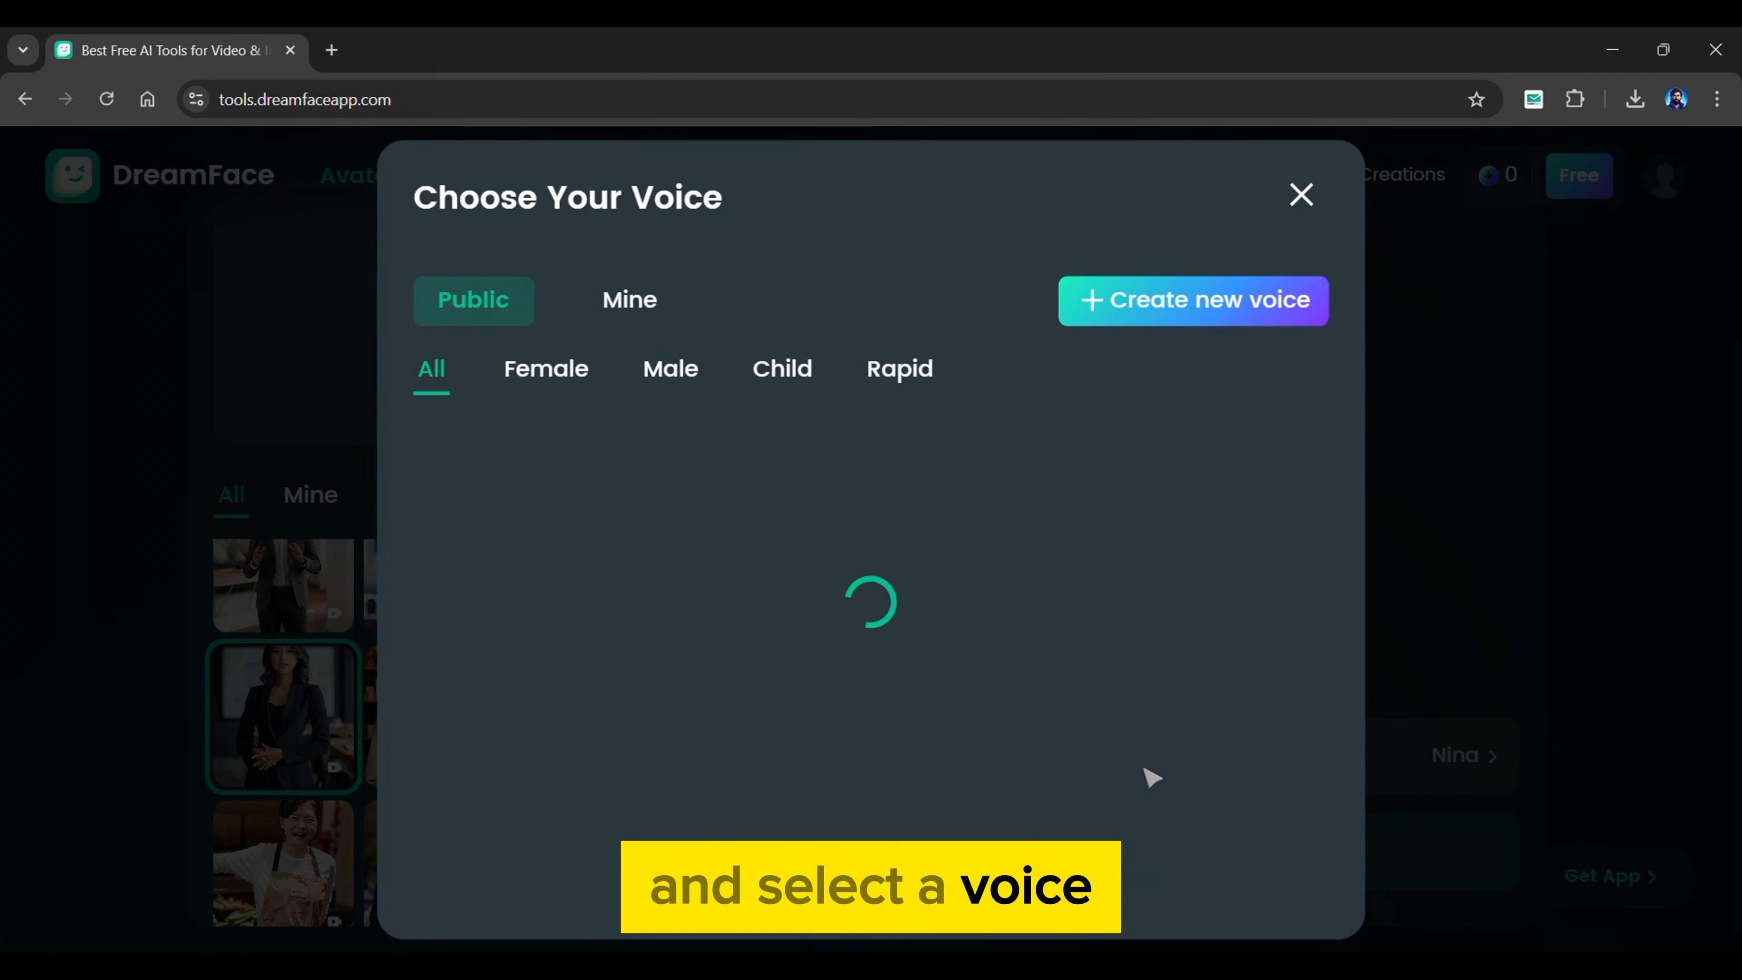
left_click(546, 368)
left_click(671, 368)
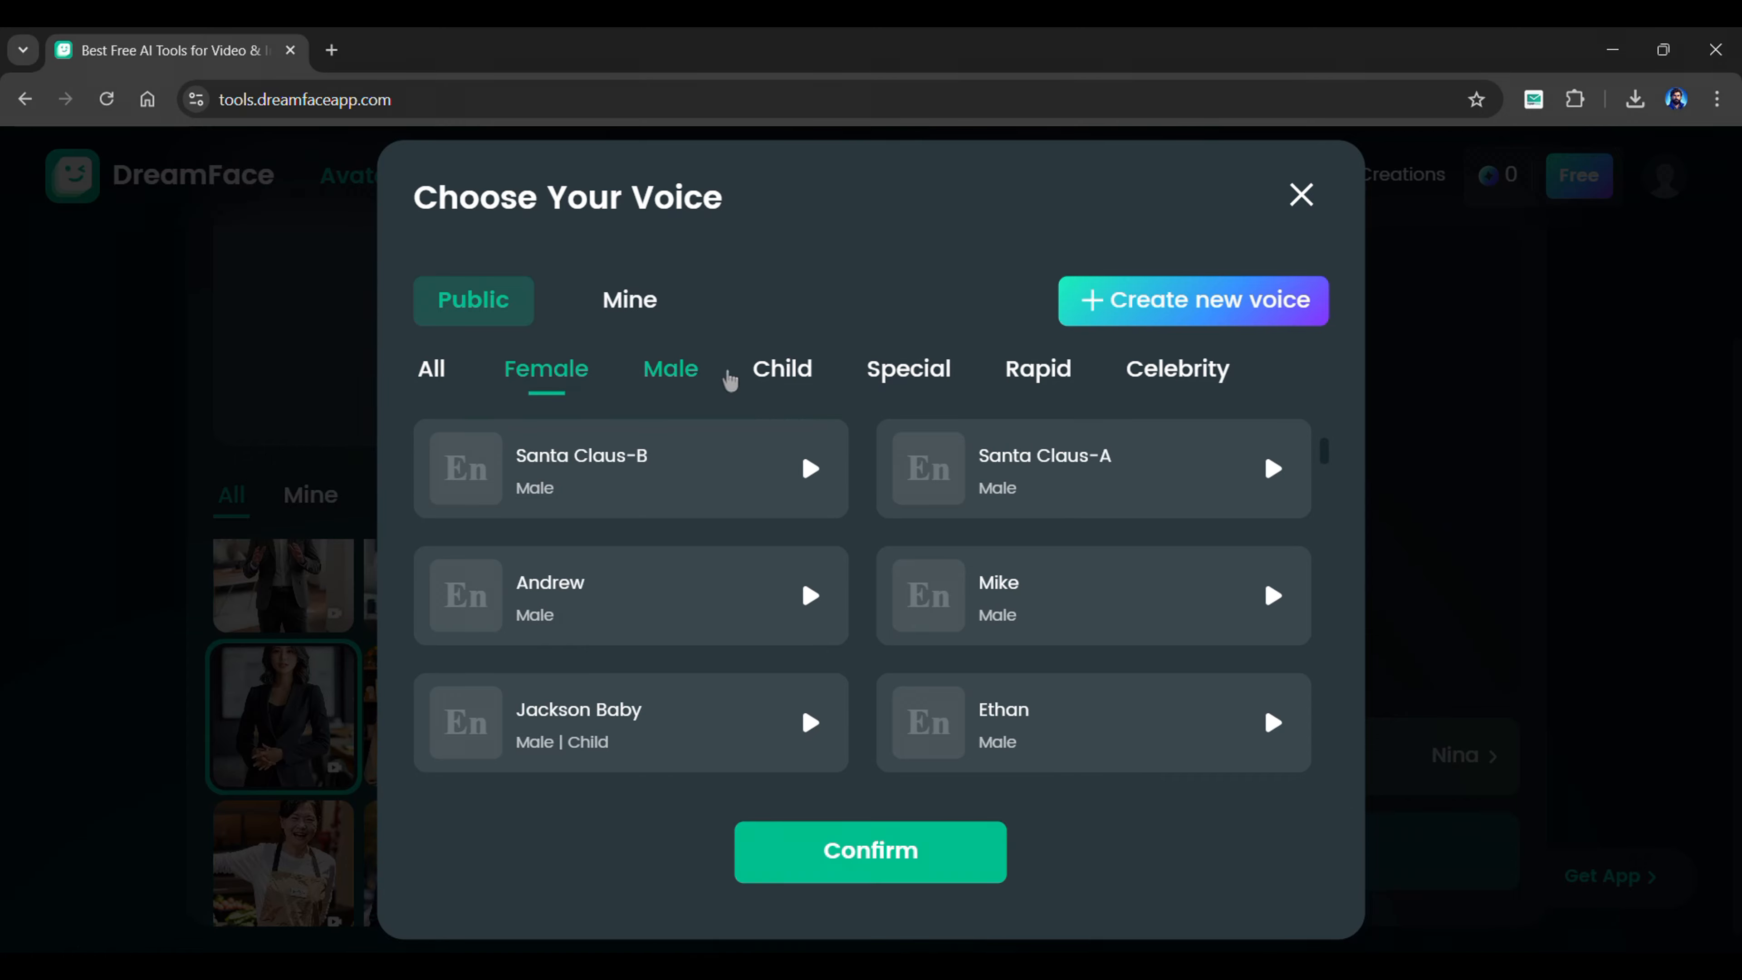
left_click(782, 368)
left_click(1301, 194)
Make the avatar speak from an uploaded WAV recording, generate the video and open it from the Avatar Video creations.
scroll(1025, 426, "up", 3)
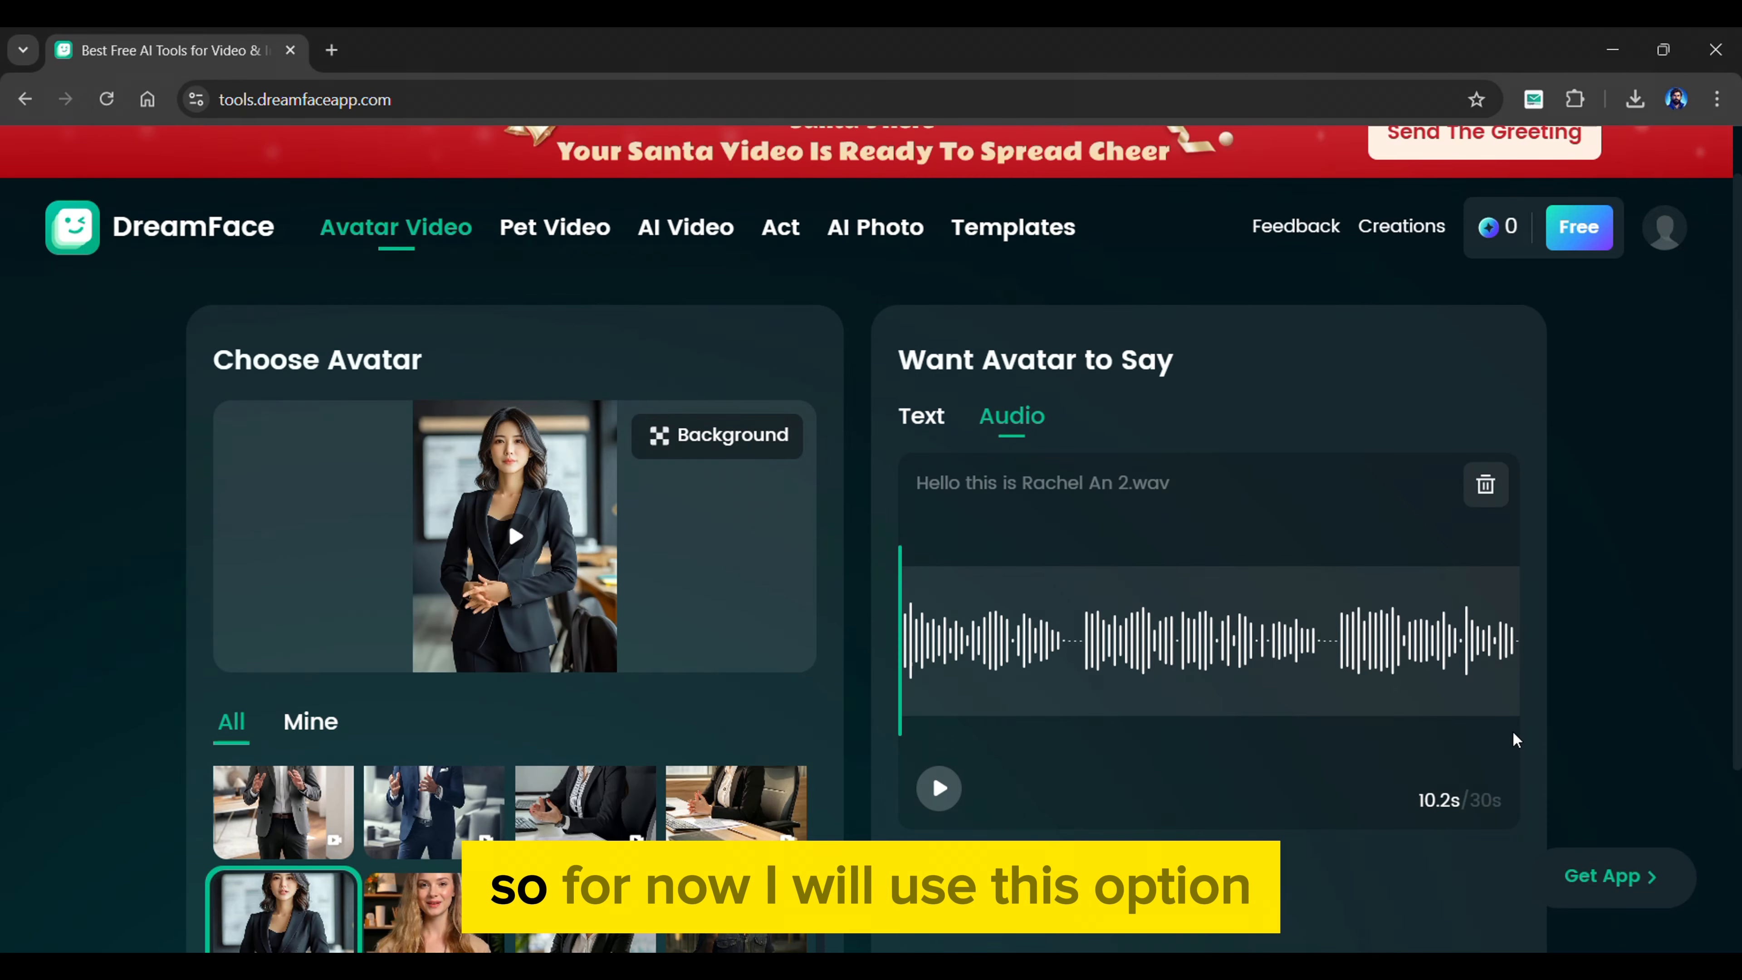
scroll(1551, 743, "down", 3)
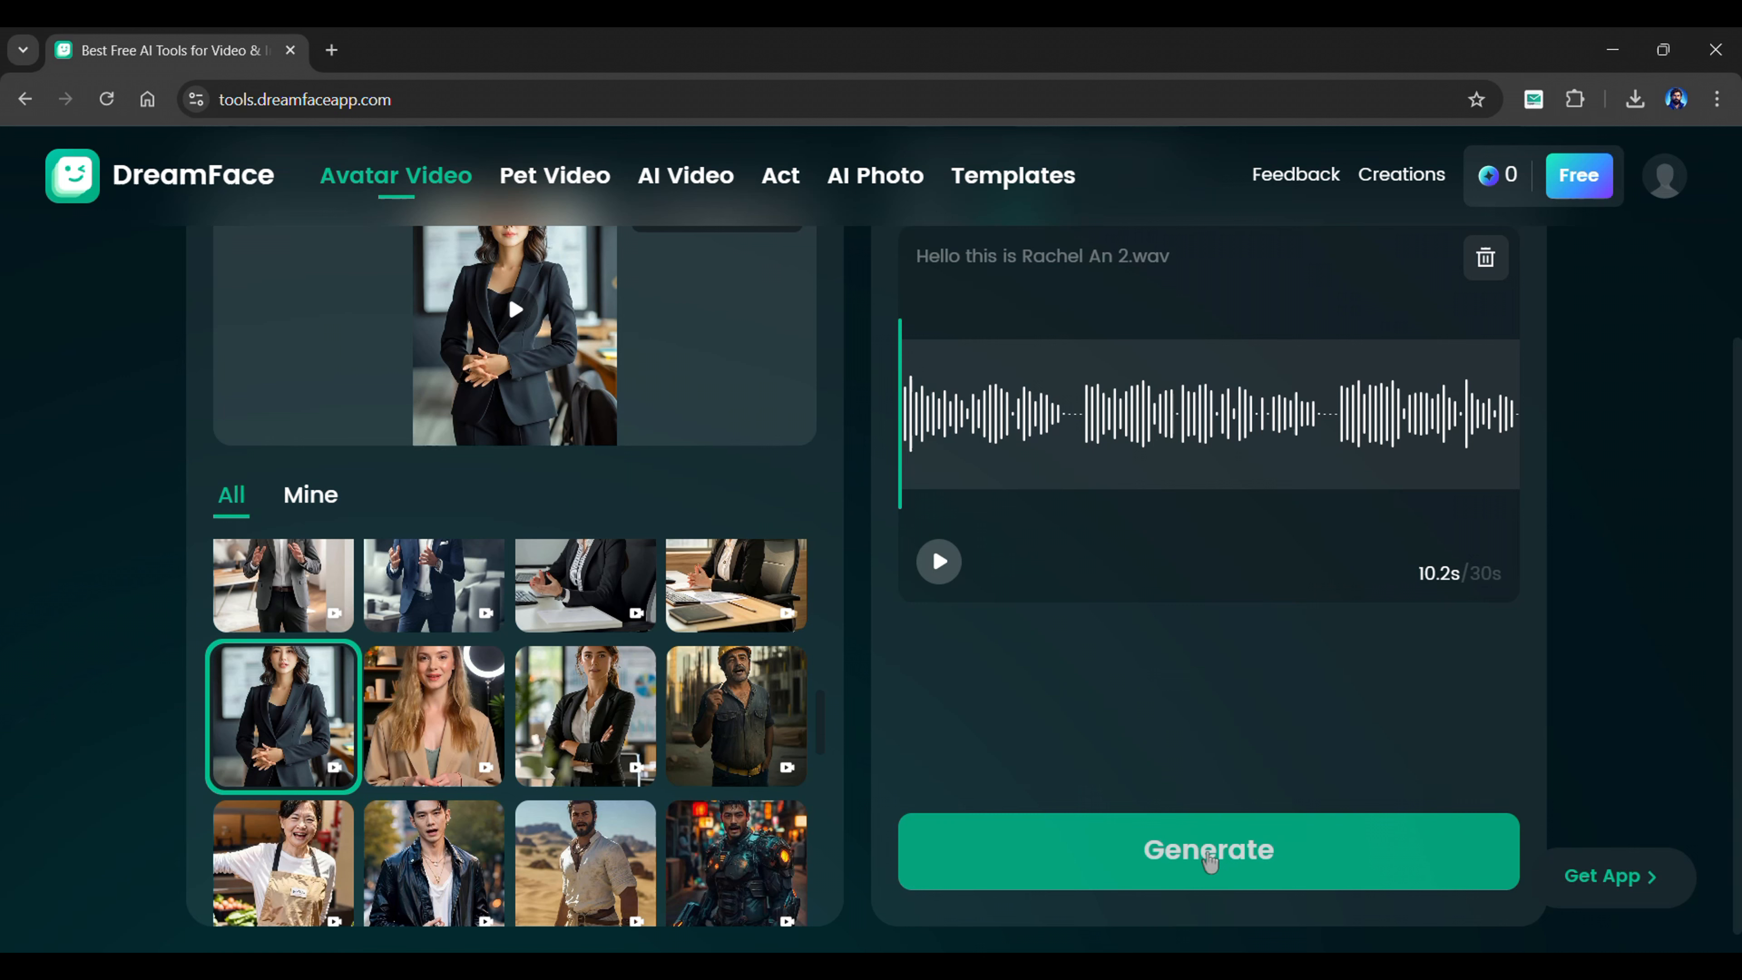
left_click(1208, 858)
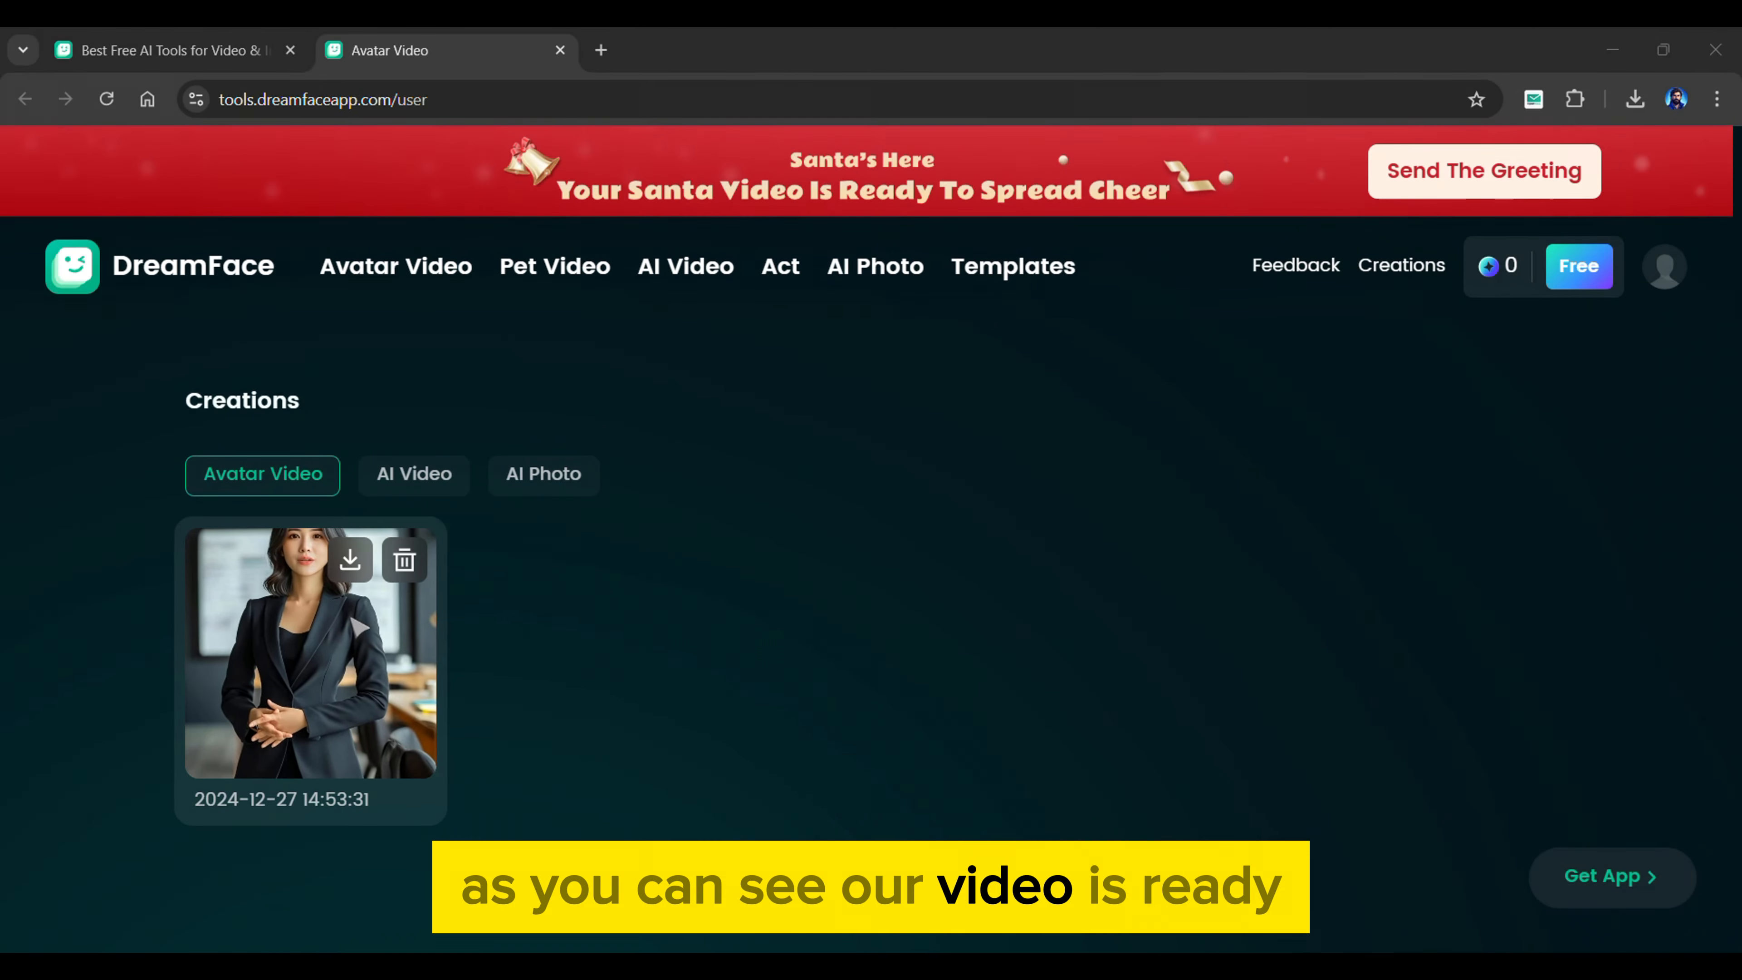
left_click(357, 625)
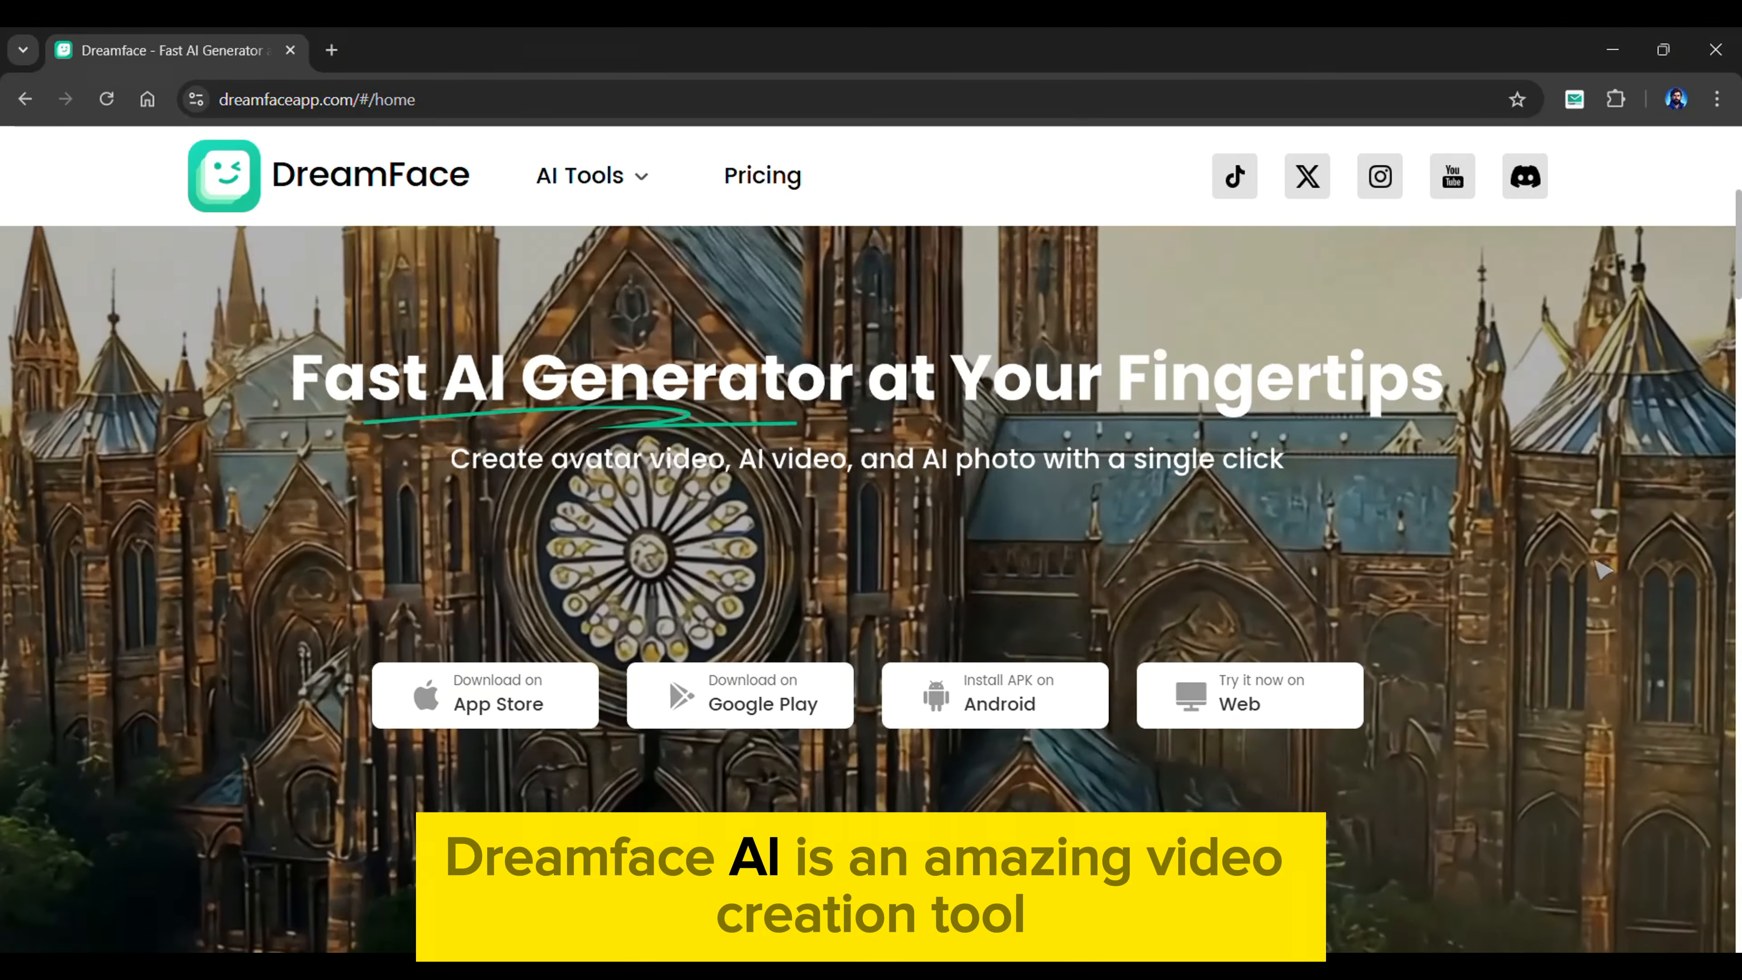
scroll(1602, 569, "down", 10)
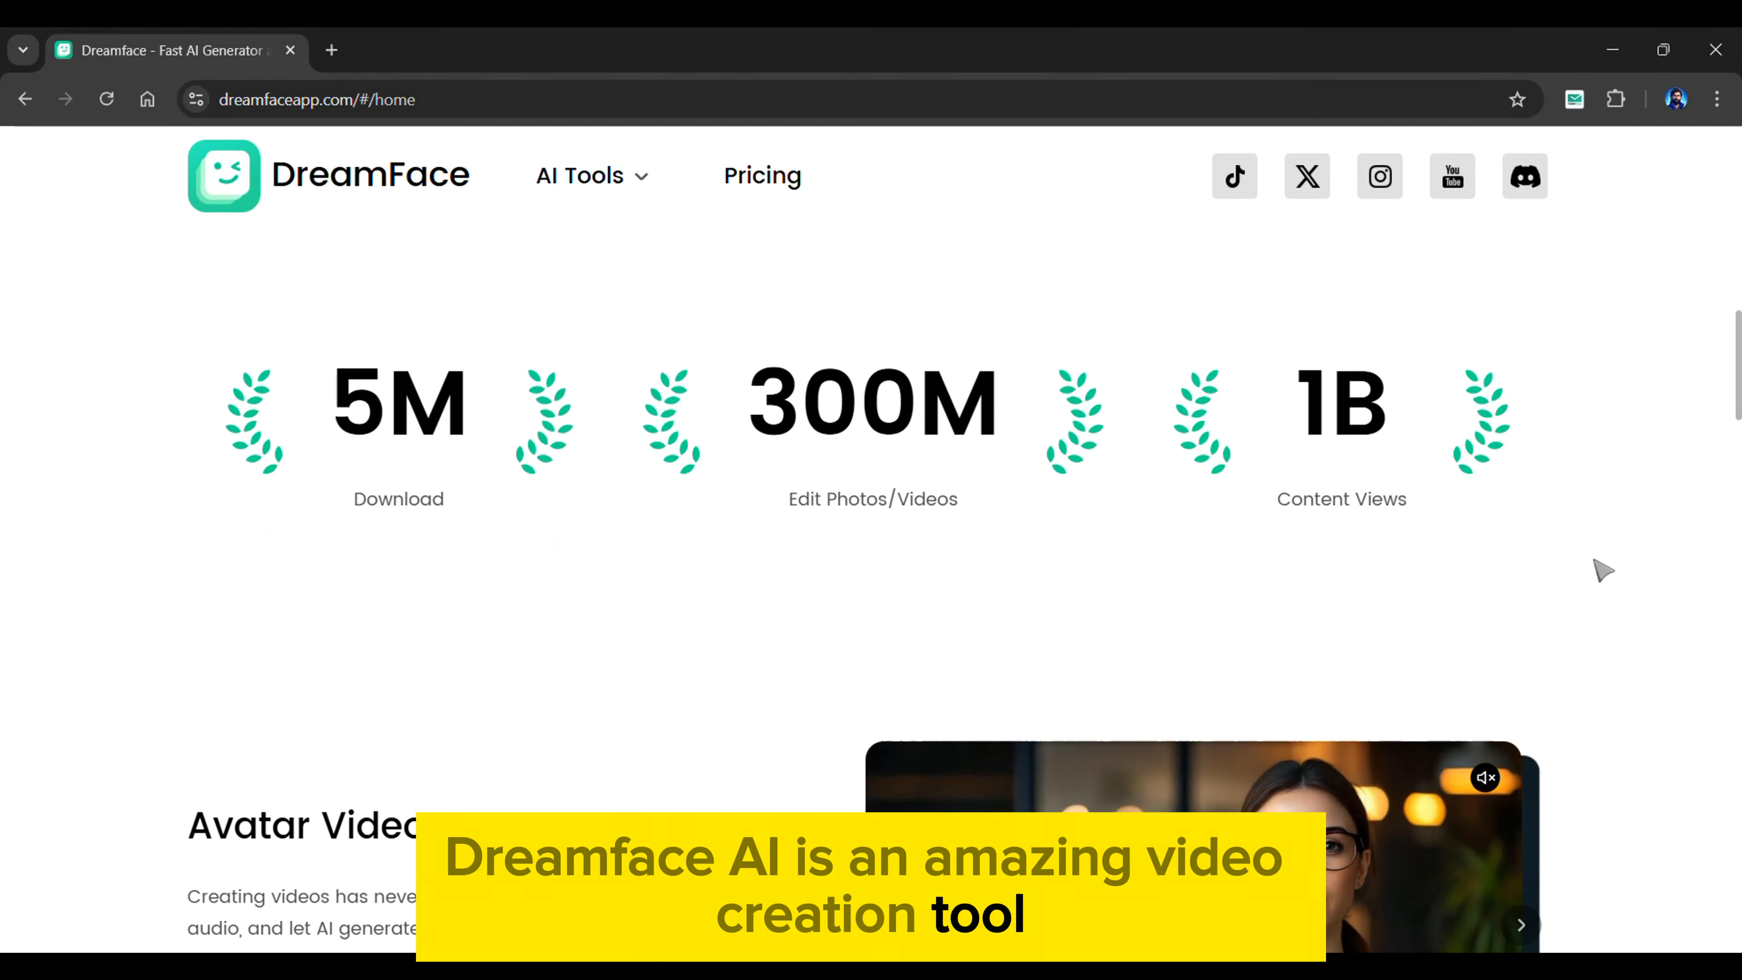